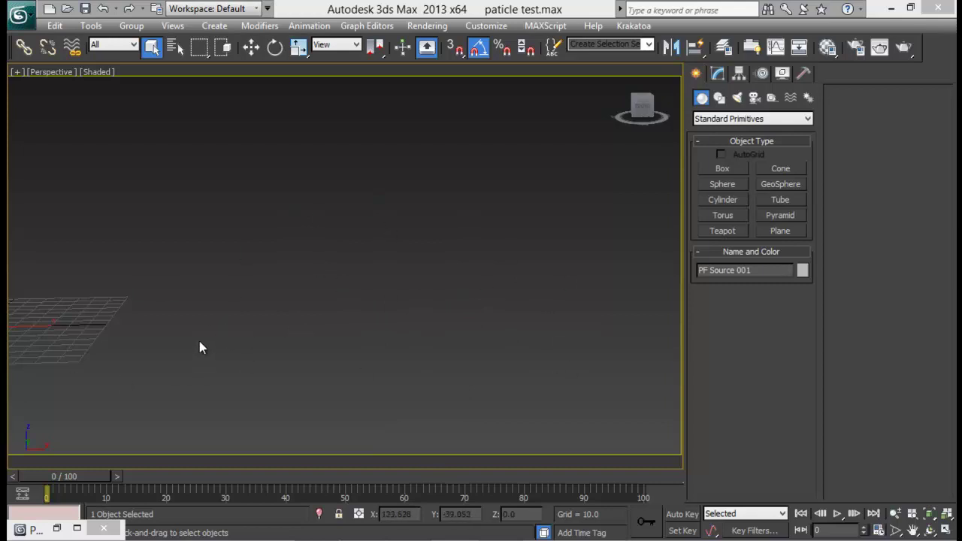
- Scrub the animation forward to frame 56 so the PF Source particles assemble into SANVFX
{"action": "left_click_drag", "start_coordinate": [54, 478], "coordinate": [371, 455]}
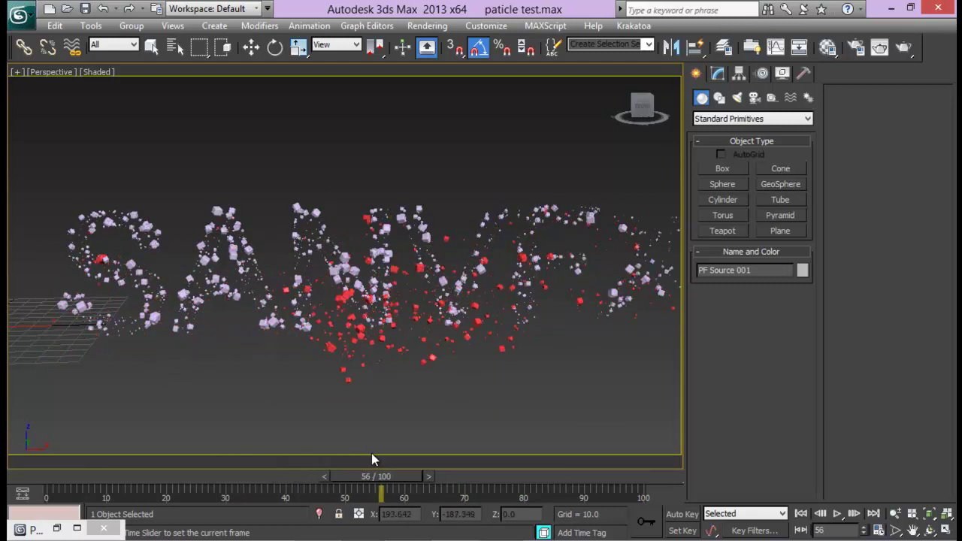
- Bring up the finished 'Sanvfx particle' render in Windows Photo Viewer
{"action": "key", "text": "q"}
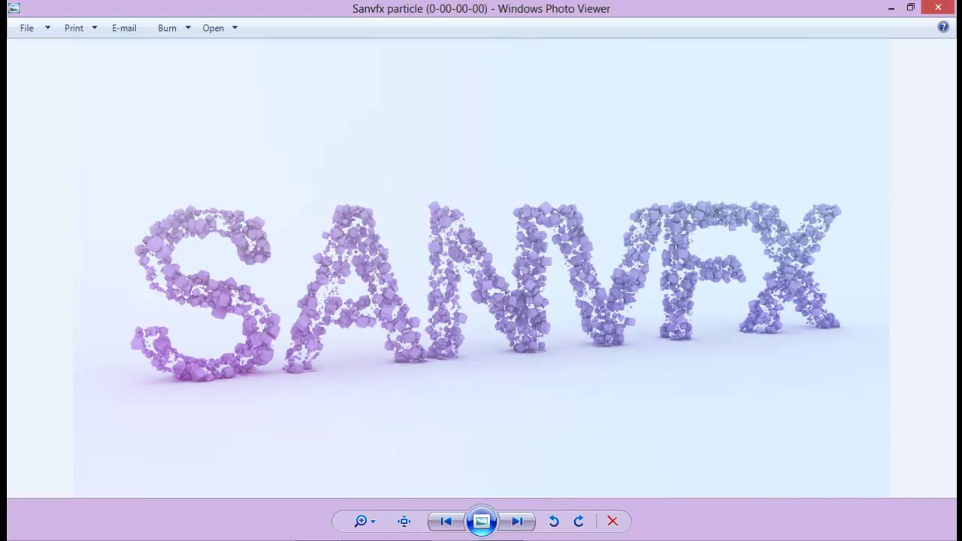
- Close the render and scrub the particle animation back and forth, ending near frame 9
{"action": "key", "text": "alt+F4"}
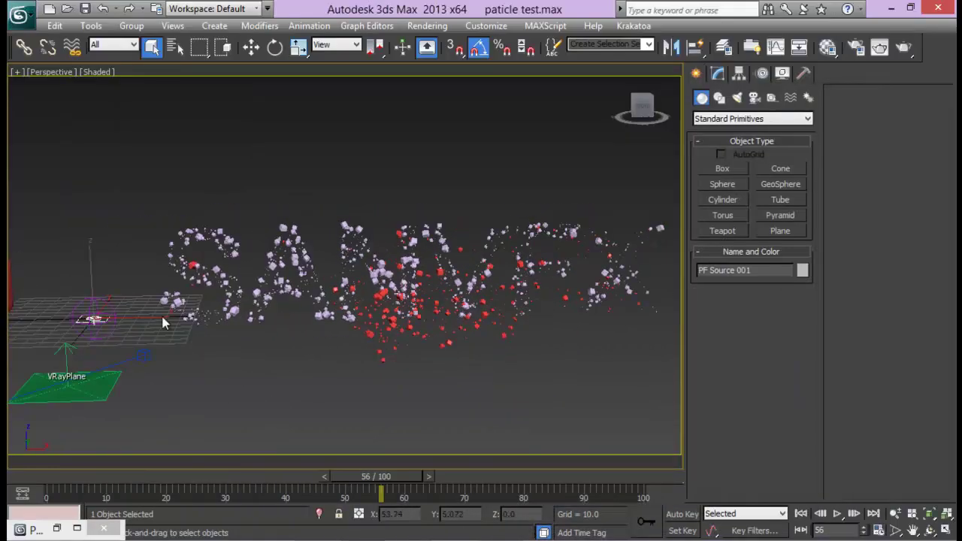
{"action": "mouse_move", "coordinate": [380, 475]}
{"action": "left_mouse_down"}
{"action": "mouse_move", "coordinate": [59, 470]}
{"action": "mouse_move", "coordinate": [316, 477]}
{"action": "mouse_move", "coordinate": [503, 467]}
{"action": "mouse_move", "coordinate": [215, 466]}
{"action": "mouse_move", "coordinate": [387, 470]}
{"action": "left_mouse_up"}
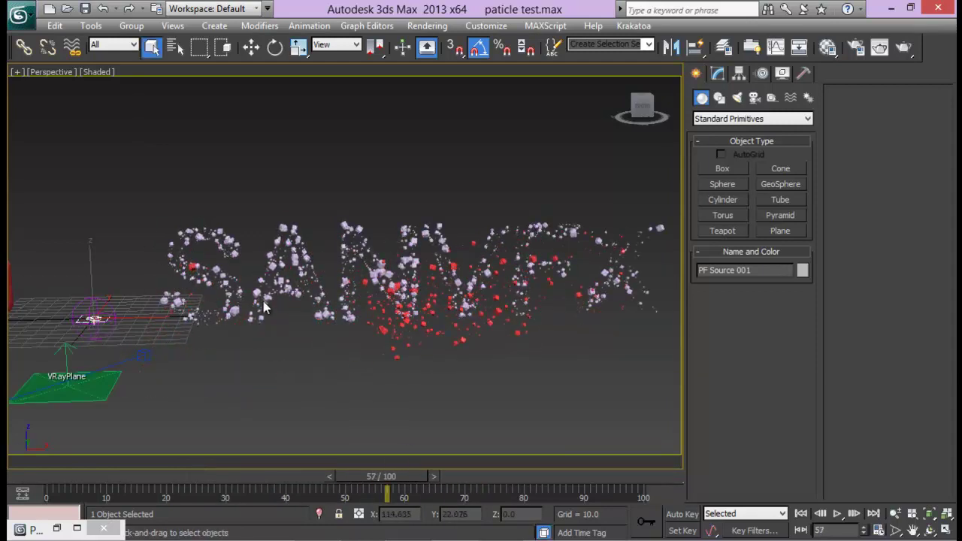
{"action": "left_click_drag", "start_coordinate": [380, 476], "coordinate": [404, 470]}
{"action": "key", "text": "q"}
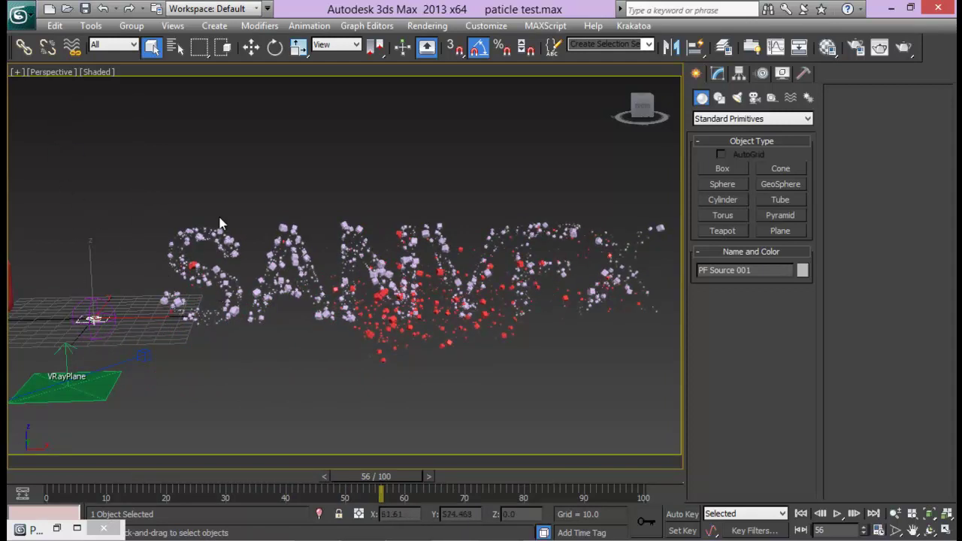
{"action": "left_click_drag", "start_coordinate": [397, 476], "coordinate": [127, 470]}
- Reset 3ds Max to an empty scene without saving the current changes
{"action": "left_click", "coordinate": [18, 14]}
{"action": "left_click", "coordinate": [45, 72]}
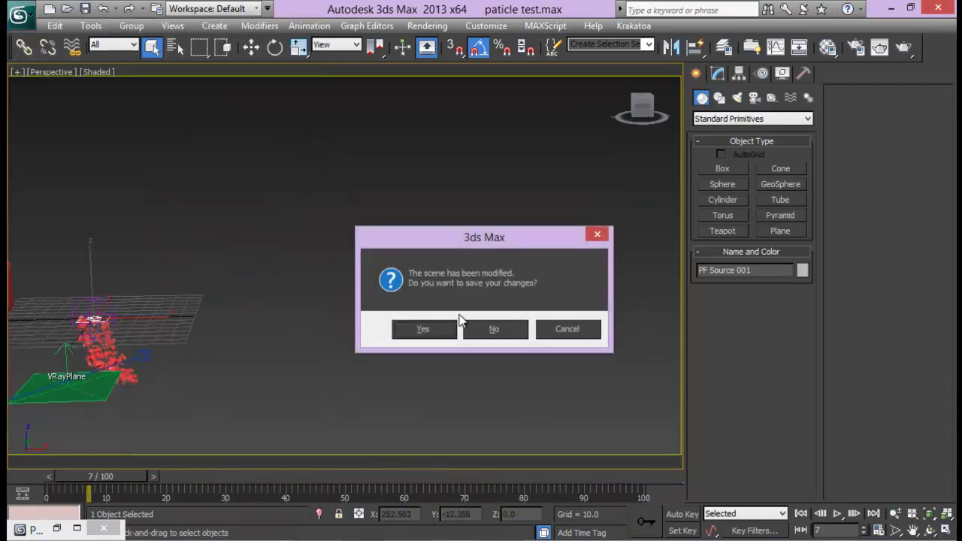
{"action": "left_click", "coordinate": [496, 328]}
{"action": "left_click", "coordinate": [438, 298]}
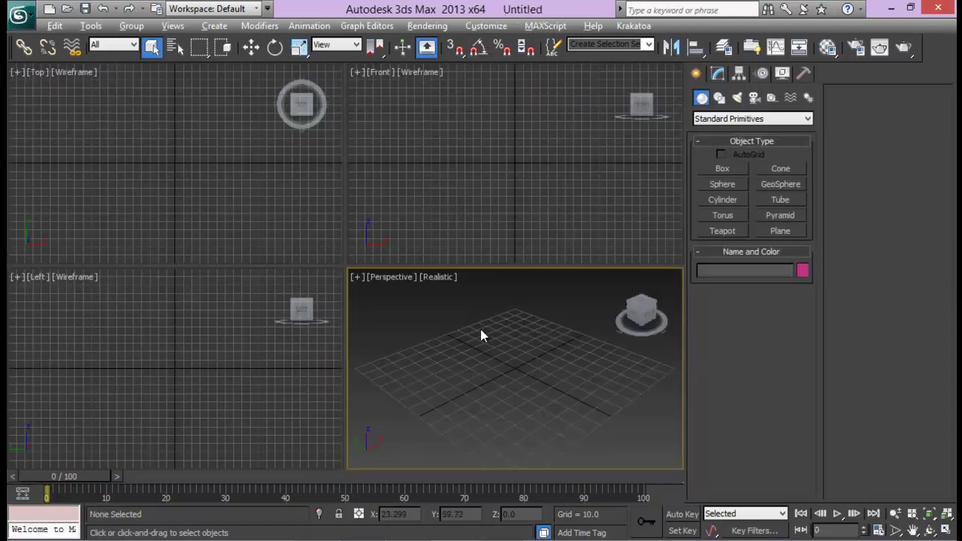
- Maximize the perspective view and create a Text spline reading SANVFX
{"action": "key", "text": "alt+w"}
{"action": "scroll", "coordinate": [432, 276], "scroll_direction": "down", "scroll_amount": 3}
{"action": "left_click", "coordinate": [711, 121]}
{"action": "left_click", "coordinate": [720, 99]}
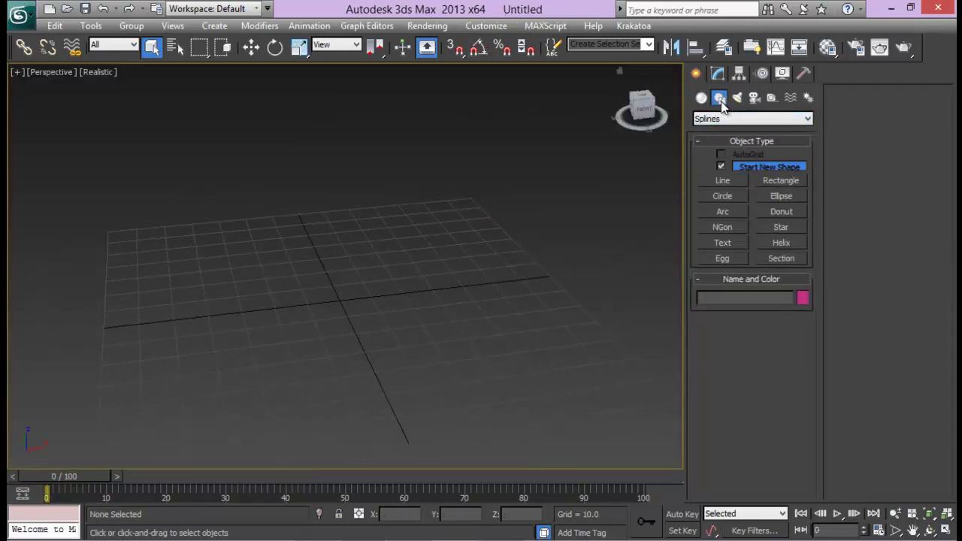
{"action": "left_click", "coordinate": [725, 243]}
{"action": "left_click", "coordinate": [317, 294]}
{"action": "type", "text": "SANVFX"}
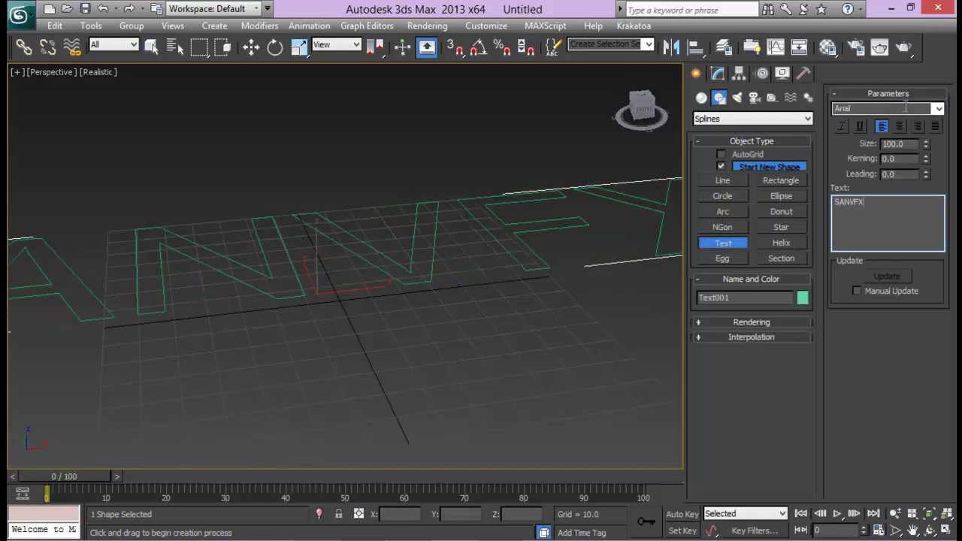
- Set the SANVFX text font to Arial Bold
{"action": "left_click", "coordinate": [925, 108]}
{"action": "left_click", "coordinate": [871, 131]}
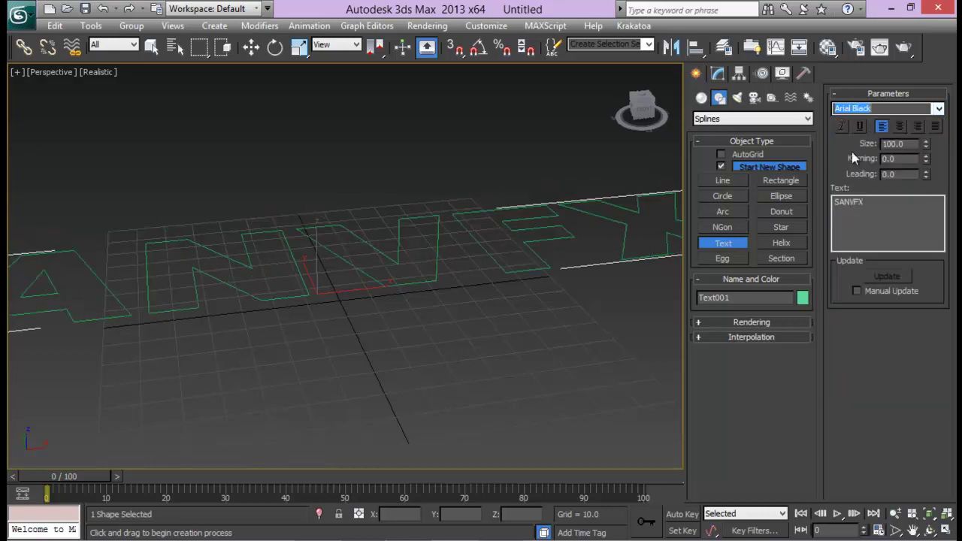
{"action": "scroll", "coordinate": [425, 313], "scroll_direction": "down", "scroll_amount": 3}
{"action": "middle_click_drag", "start_coordinate": [426, 314], "coordinate": [441, 296], "text": "alt"}
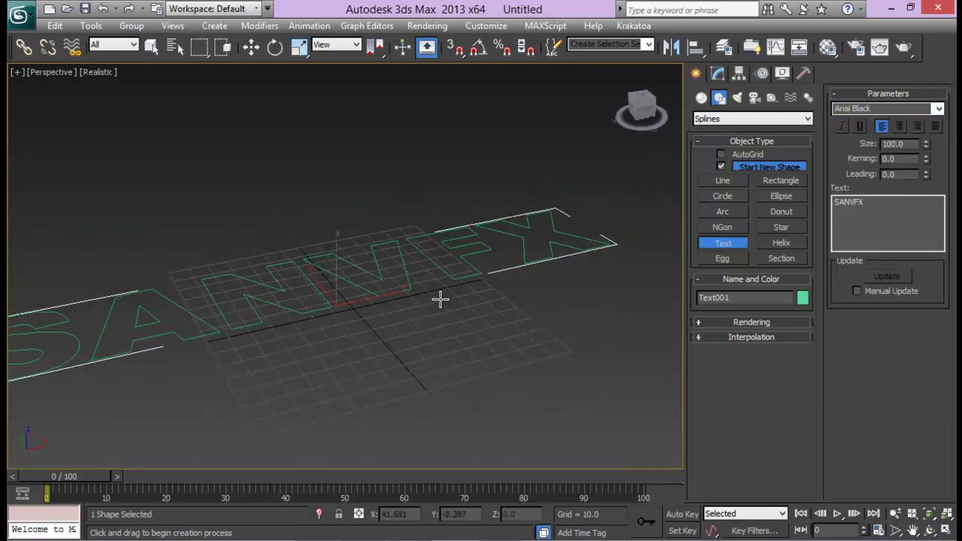
{"action": "left_click", "coordinate": [939, 110]}
{"action": "left_click", "coordinate": [871, 127]}
{"action": "middle_click_drag", "start_coordinate": [370, 293], "coordinate": [438, 271]}
{"action": "scroll", "coordinate": [443, 263], "scroll_direction": "down", "scroll_amount": 3}
{"action": "scroll", "coordinate": [423, 258], "scroll_direction": "down", "scroll_amount": 3}
- Rotate the text 90° about X with Angle Snap so it stands upright
{"action": "key", "text": "e"}
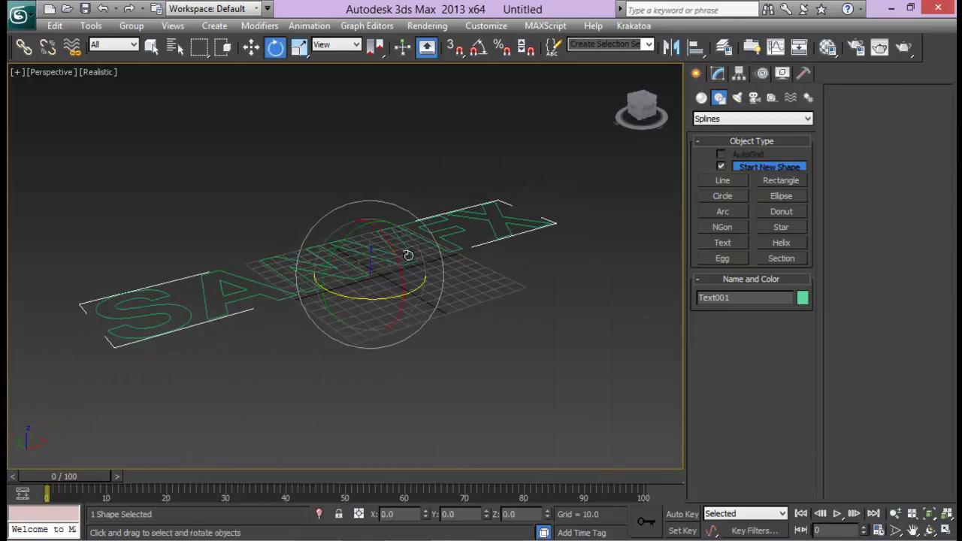
{"action": "key", "text": "a"}
{"action": "left_click_drag", "start_coordinate": [390, 245], "coordinate": [432, 296]}
- Add a Bevel modifier to the SANVFX text
{"action": "left_click", "coordinate": [718, 73]}
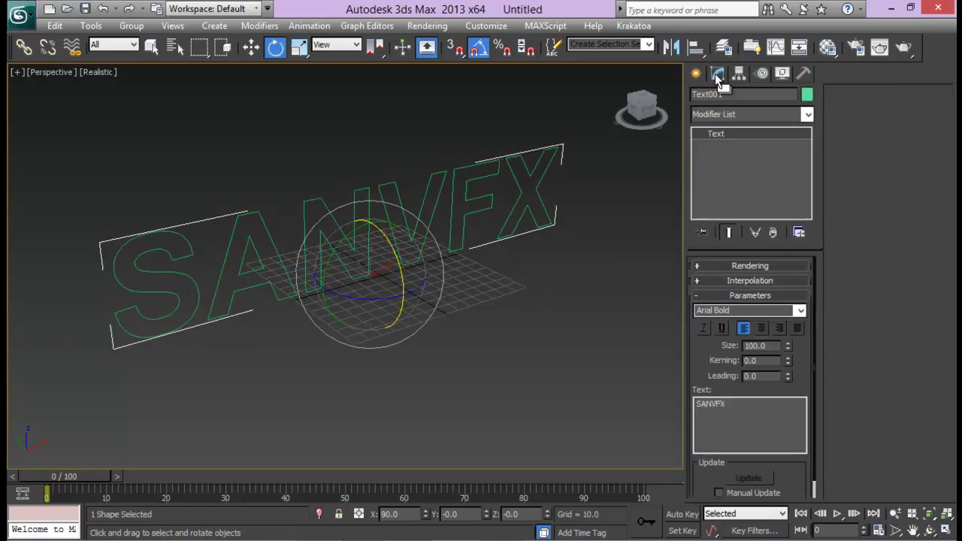
{"action": "left_click", "coordinate": [739, 114]}
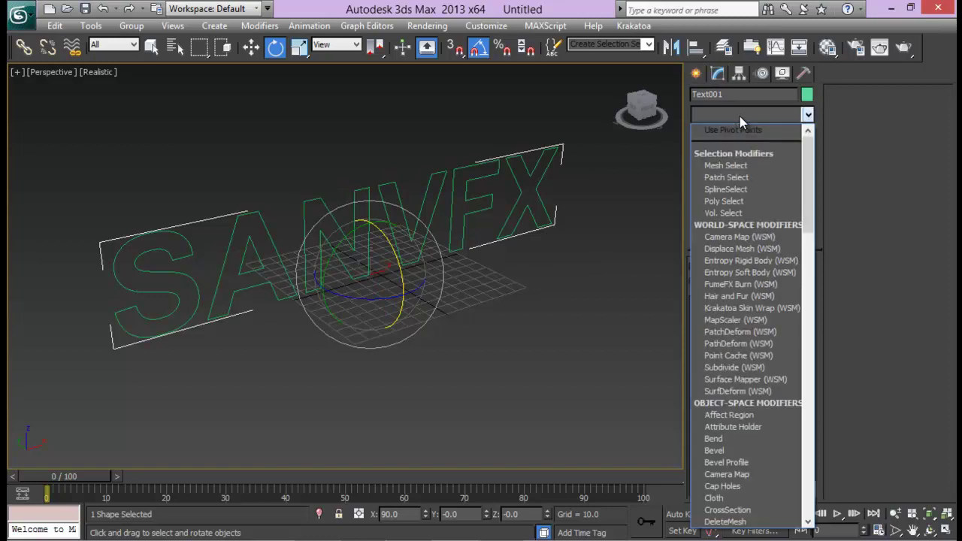
{"action": "key", "text": "e"}
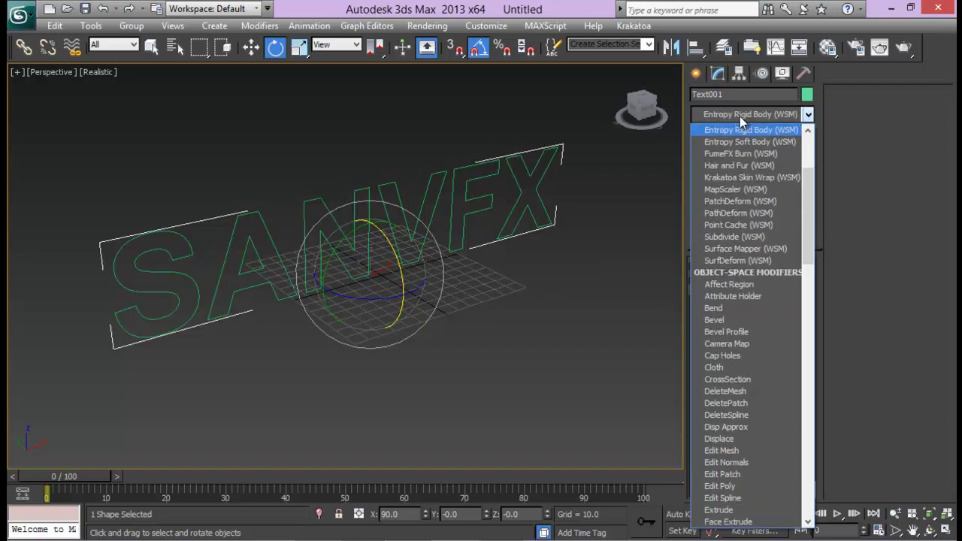
{"action": "key", "text": "b"}
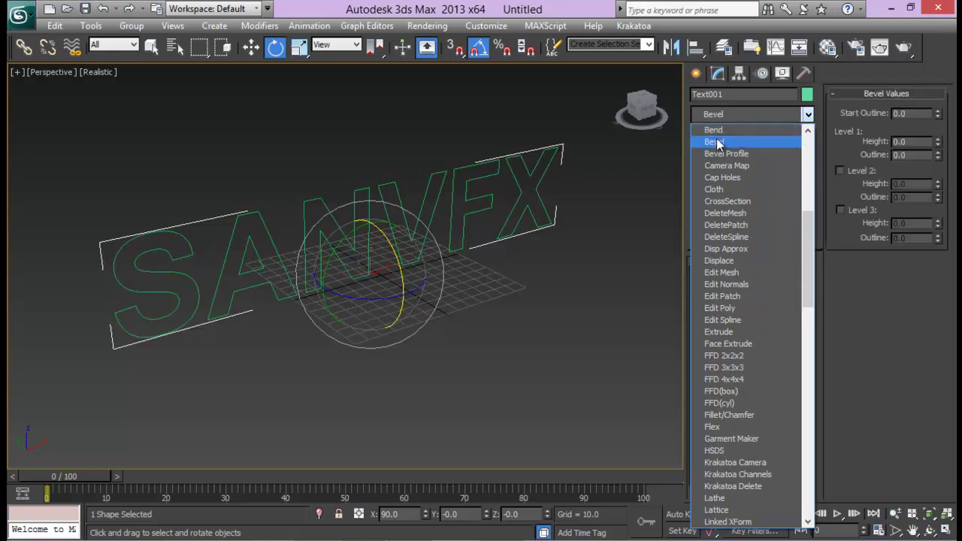
{"action": "left_click", "coordinate": [712, 142]}
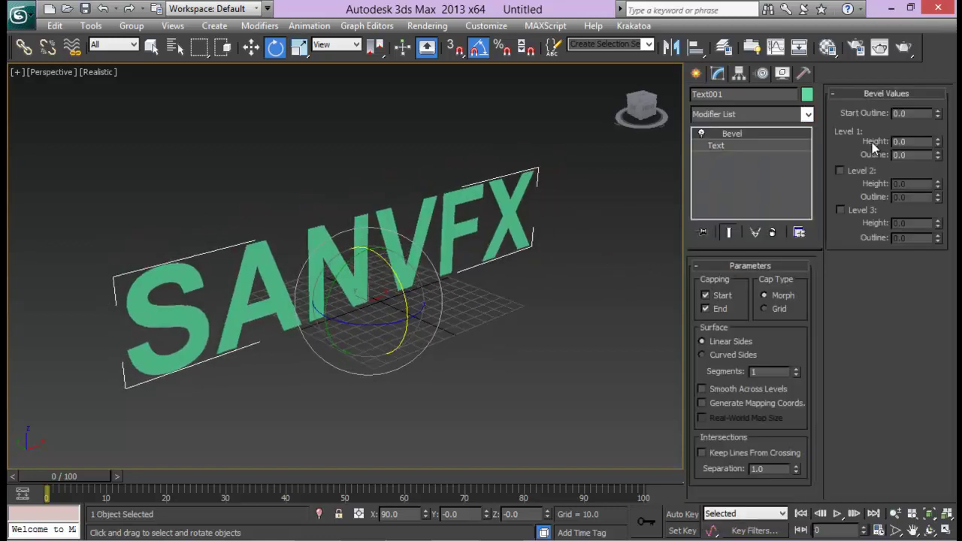
{"action": "middle_click_drag", "start_coordinate": [394, 184], "coordinate": [509, 187], "text": "alt"}
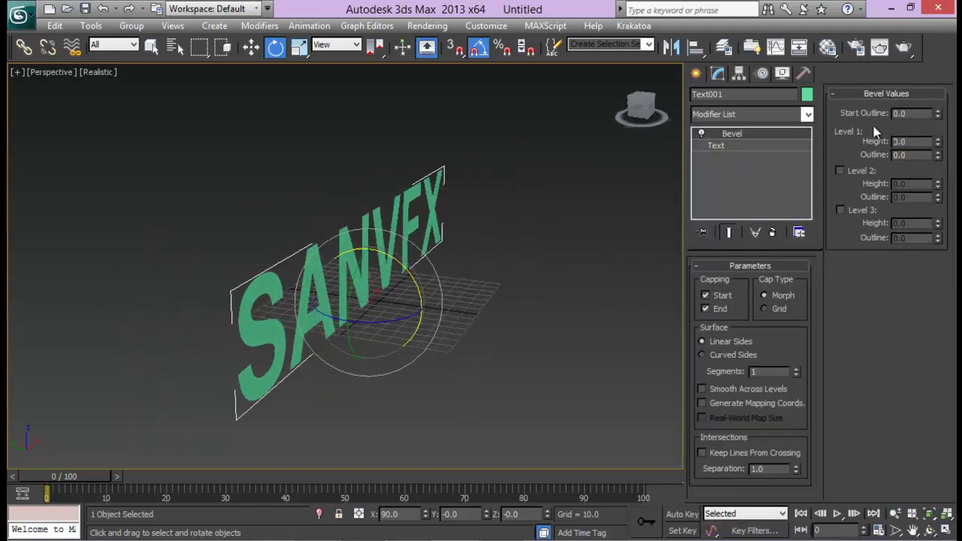
- Set the Bevel Level 1 Height to 1.5
{"action": "double_click", "coordinate": [902, 141]}
{"action": "type", "text": "1"}
{"action": "key", "text": "Return"}
{"action": "middle_click_drag", "start_coordinate": [541, 286], "coordinate": [559, 248], "text": "alt"}
{"action": "double_click", "coordinate": [916, 141]}
{"action": "type", "text": "1.5"}
{"action": "key", "text": "Return"}
- Set the Bevel Level 1 Outline to 1.5
{"action": "key", "text": "Tab"}
{"action": "type", "text": "2"}
{"action": "key", "text": "Return"}
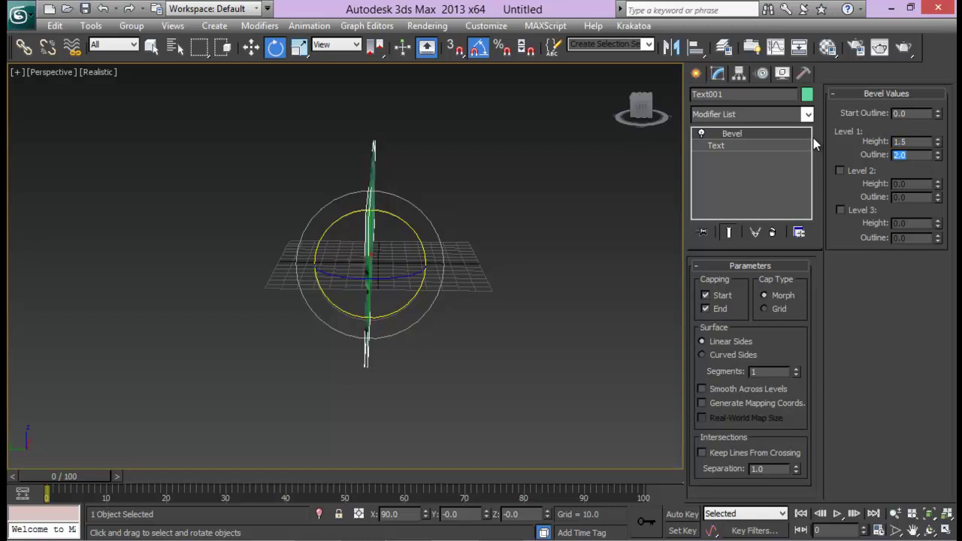
{"action": "middle_click_drag", "start_coordinate": [299, 257], "coordinate": [331, 248], "text": "alt"}
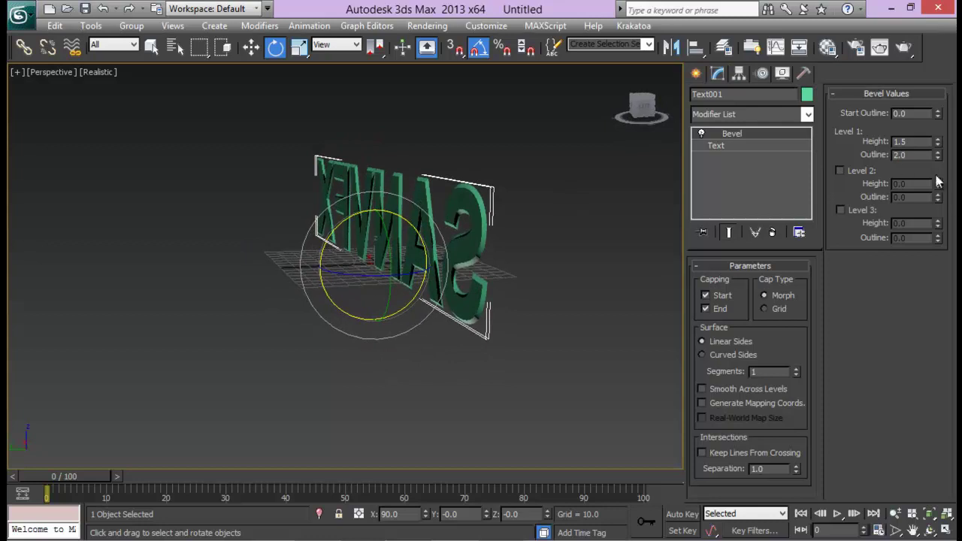
{"action": "type", "text": "1.5"}
{"action": "key", "text": "Return"}
- Enable Level 2 with Height 12 and Level 3 with Height 1.5, Outline -1.5
{"action": "left_click", "coordinate": [840, 170]}
{"action": "double_click", "coordinate": [913, 184]}
{"action": "type", "text": "12"}
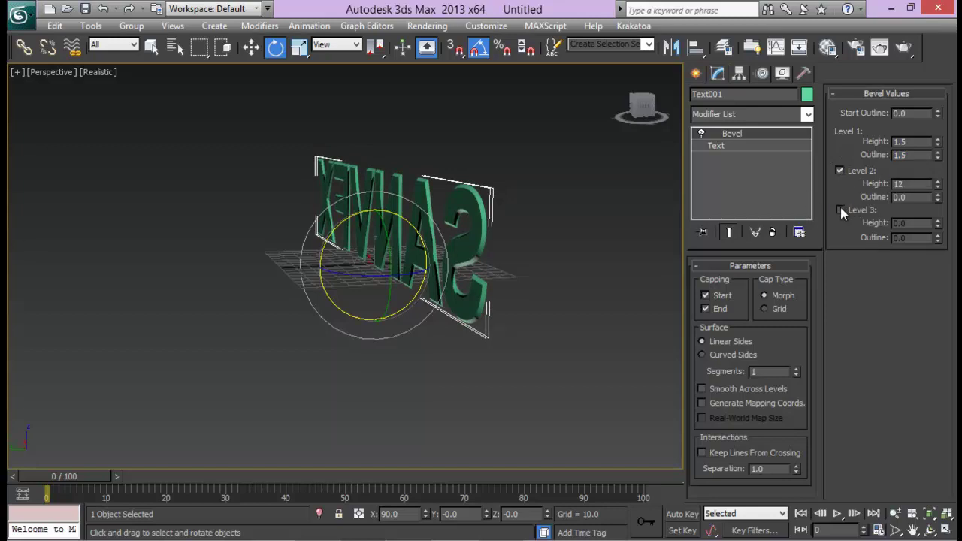
{"action": "left_click", "coordinate": [840, 210]}
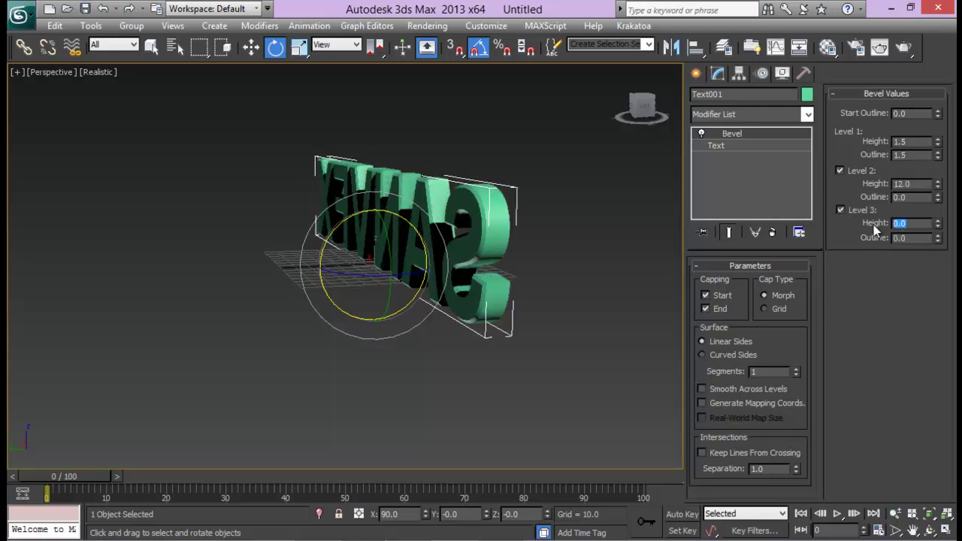
{"action": "type", "text": "1.5"}
{"action": "key", "text": "Tab"}
{"action": "type", "text": "-1.5"}
{"action": "key", "text": "Return"}
{"action": "middle_click_drag", "start_coordinate": [406, 255], "coordinate": [503, 239], "text": "alt"}
{"action": "scroll", "coordinate": [175, 234], "scroll_direction": "up", "scroll_amount": 3}
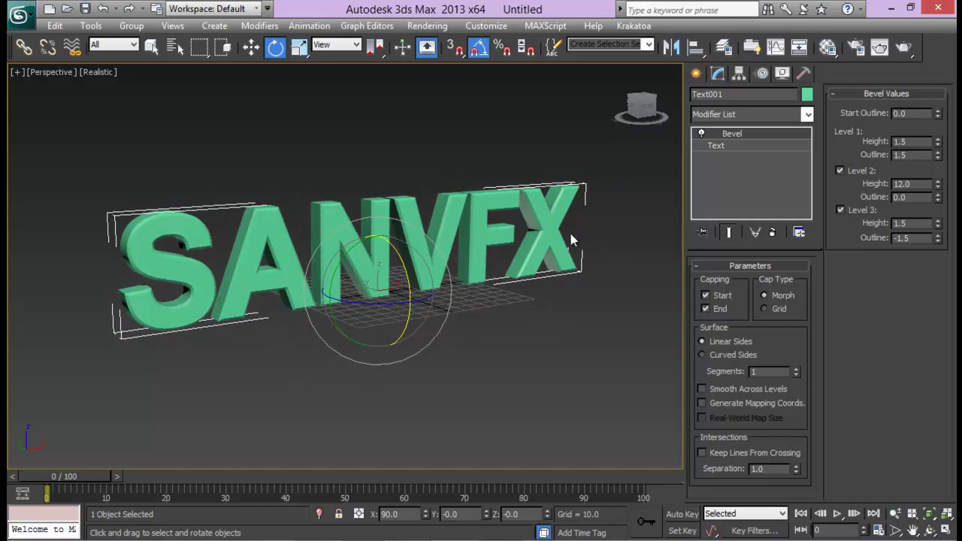
- Hide the selection brackets and show edged faces on the shaded text
{"action": "key", "text": "j"}
{"action": "key", "text": "F4"}
{"action": "middle_click_drag", "start_coordinate": [278, 241], "coordinate": [333, 213], "text": "alt"}
{"action": "scroll", "coordinate": [333, 213], "scroll_direction": "up", "scroll_amount": 4}
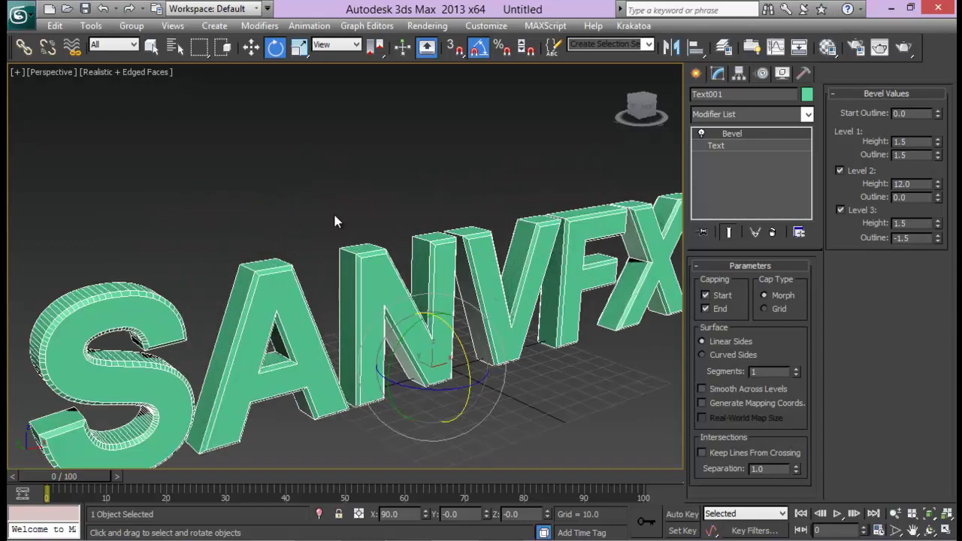
{"action": "scroll", "coordinate": [334, 220], "scroll_direction": "down", "scroll_amount": 3}
{"action": "middle_click_drag", "start_coordinate": [321, 171], "coordinate": [425, 189], "text": "alt"}
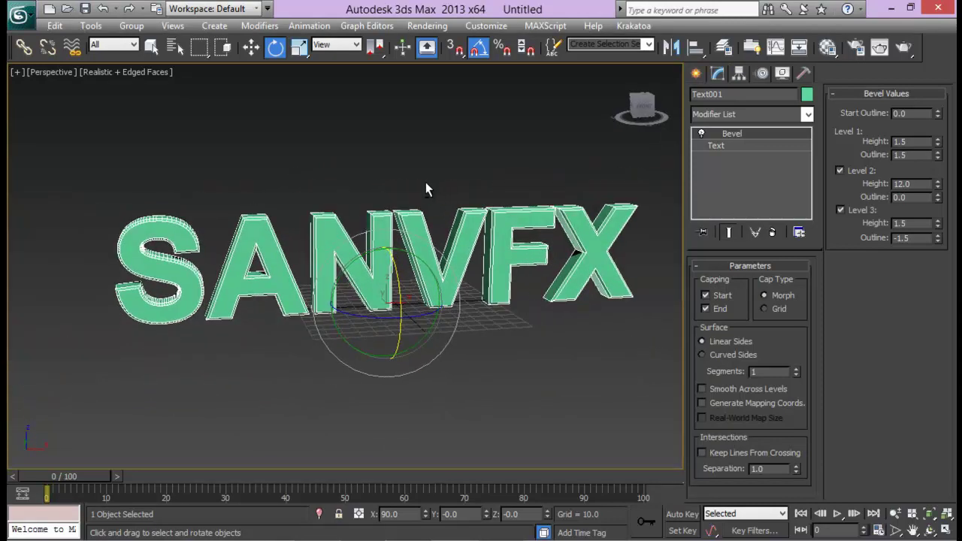
- Convert the text to Editable Poly and select the X, V and A letter elements
{"action": "right_click", "coordinate": [459, 239]}
{"action": "mouse_move", "coordinate": [515, 378]}
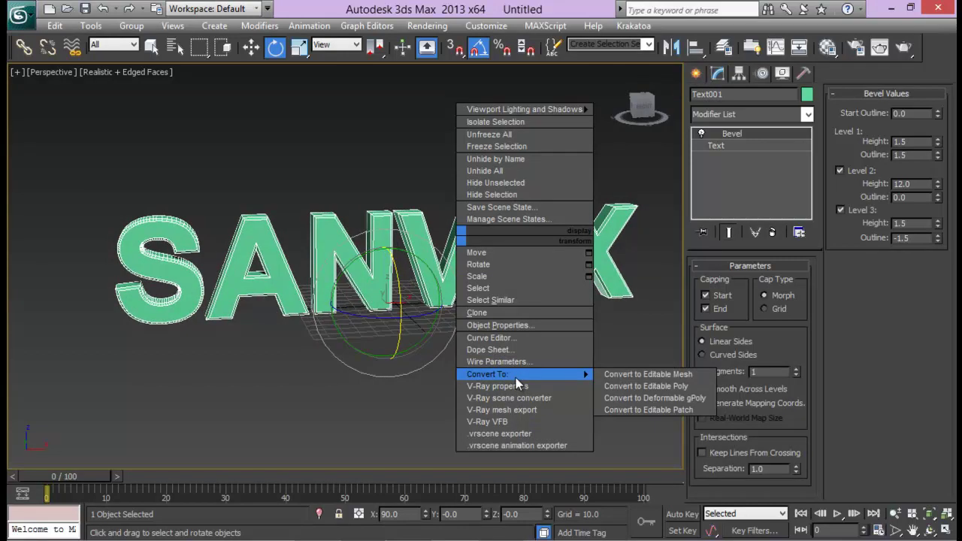
{"action": "left_click", "coordinate": [609, 386]}
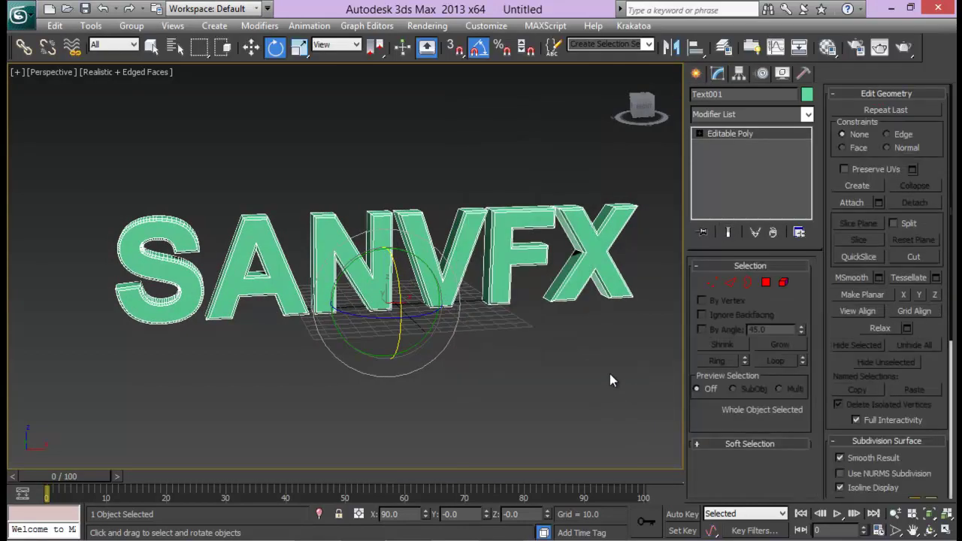
{"action": "left_click", "coordinate": [785, 283]}
{"action": "middle_click_drag", "start_coordinate": [563, 249], "coordinate": [617, 251], "text": "alt"}
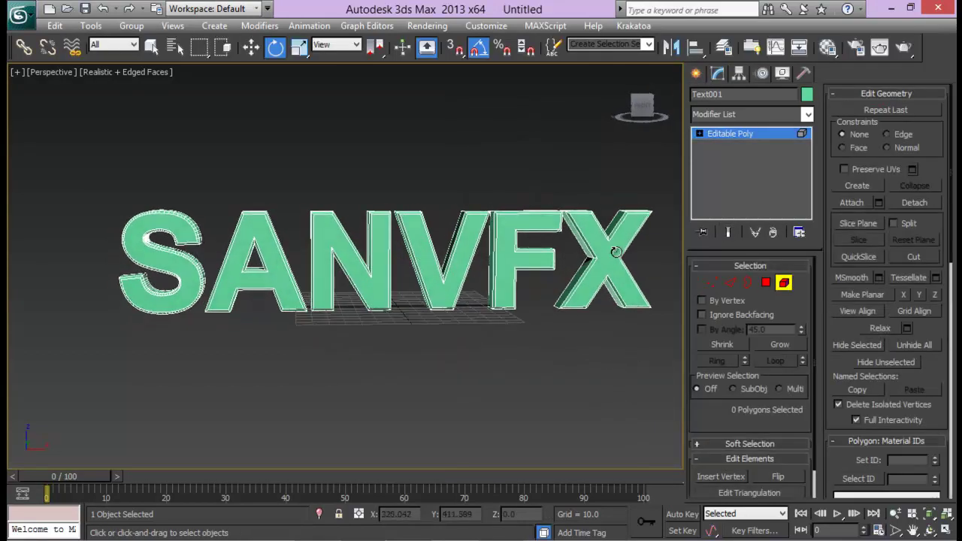
{"action": "left_click", "coordinate": [616, 251]}
{"action": "left_click", "coordinate": [448, 266], "text": "ctrl"}
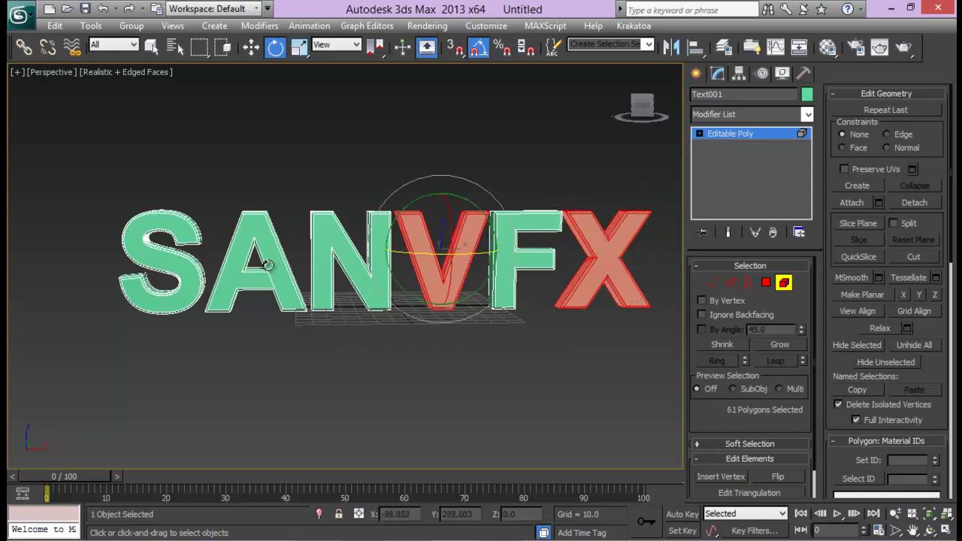
{"action": "left_click", "coordinate": [268, 264], "text": "ctrl"}
- Detach the selected letters into a new object named A
{"action": "left_click", "coordinate": [914, 203]}
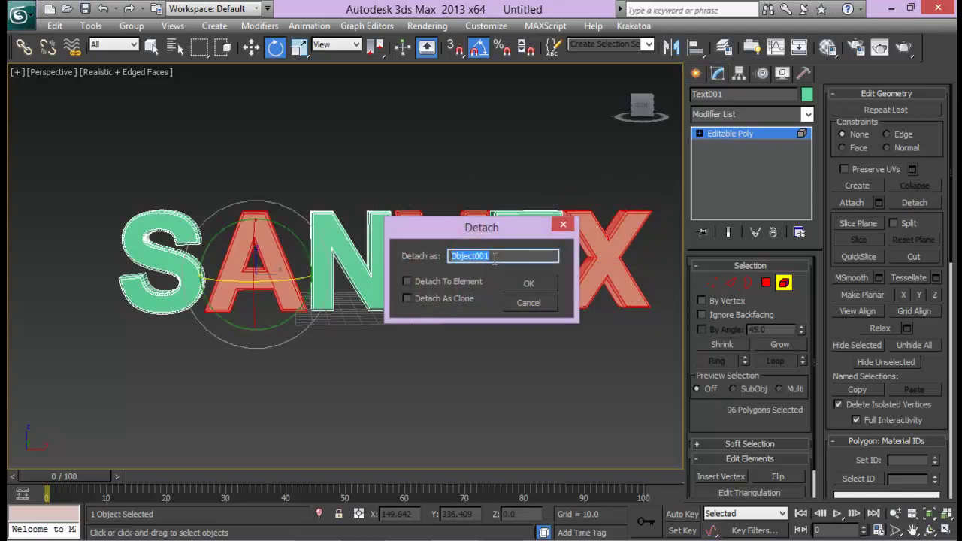
{"action": "type", "text": "AVX"}
{"action": "key", "text": "Return"}
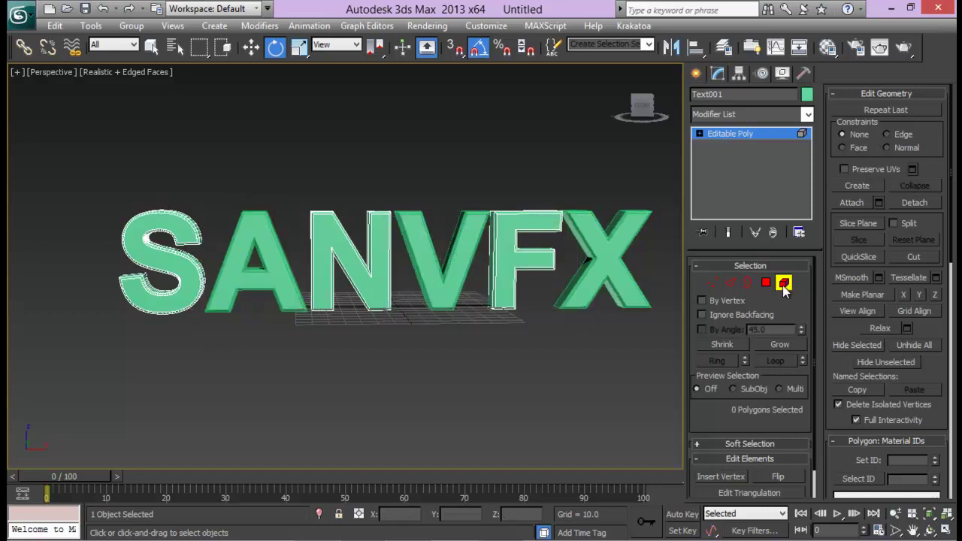
{"action": "key", "text": "4"}
{"action": "left_click", "coordinate": [505, 388]}
- Reselect the SANVFX letters, orbit around them and toggle the viewport layout
{"action": "middle_click_drag", "start_coordinate": [243, 308], "coordinate": [322, 262], "text": "alt"}
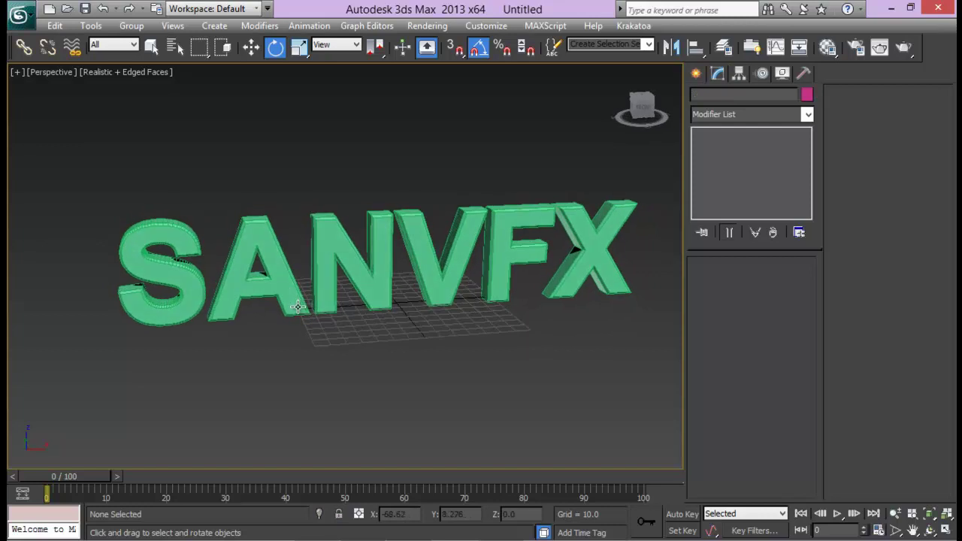
{"action": "left_click", "coordinate": [322, 262]}
{"action": "middle_click_drag", "start_coordinate": [579, 287], "coordinate": [387, 331], "text": "alt"}
{"action": "middle_click_drag", "start_coordinate": [215, 313], "coordinate": [239, 305], "text": "alt"}
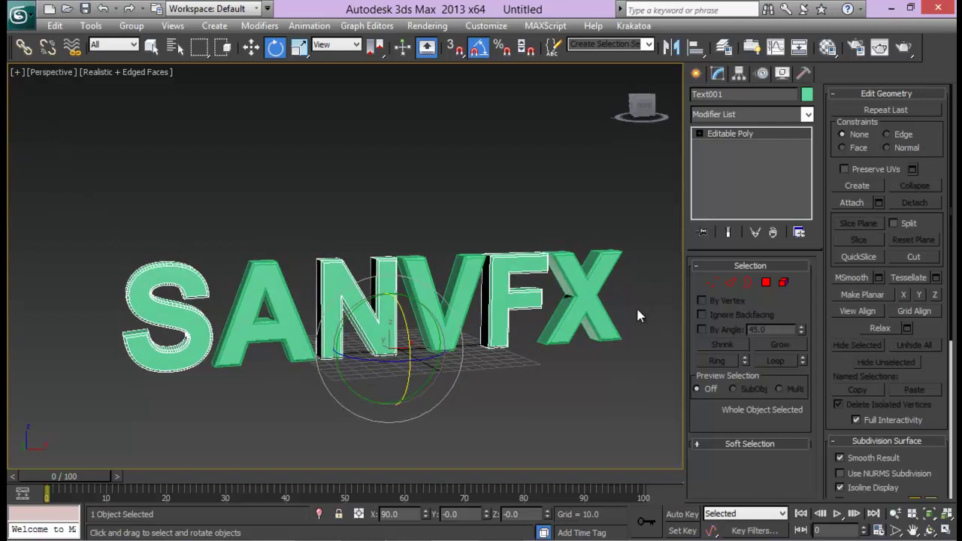
{"action": "middle_click_drag", "start_coordinate": [493, 342], "coordinate": [531, 230], "text": "alt"}
{"action": "key", "text": "alt+w"}
{"action": "key", "text": "alt+w"}
- Clear the selection and open Particle View with key 6, arranging its window
{"action": "left_click", "coordinate": [517, 275]}
{"action": "middle_click_drag", "start_coordinate": [517, 276], "coordinate": [541, 258], "text": "alt"}
{"action": "key", "text": "6"}
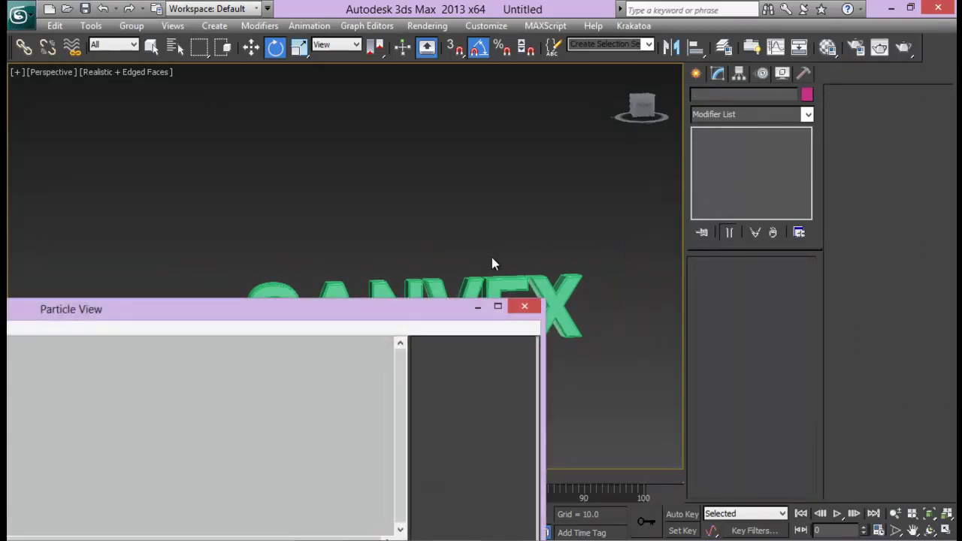
{"action": "left_click_drag", "start_coordinate": [376, 315], "coordinate": [681, 85]}
{"action": "left_click_drag", "start_coordinate": [791, 141], "coordinate": [475, 141]}
{"action": "left_click_drag", "start_coordinate": [354, 82], "coordinate": [764, 93]}
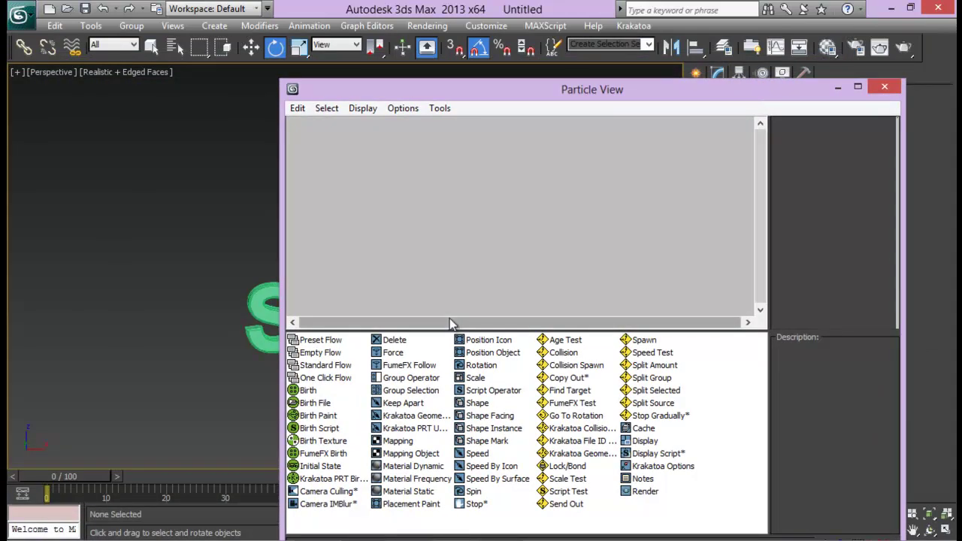
- Add a Standard Flow and set Birth 001 to Emit Stop 80, Amount 1000
{"action": "left_click_drag", "start_coordinate": [324, 365], "coordinate": [373, 154]}
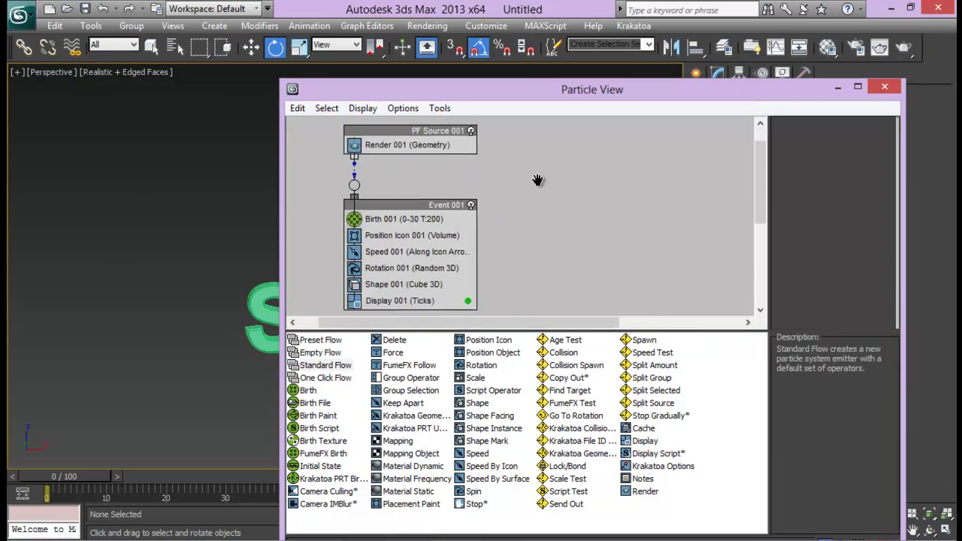
{"action": "left_click_drag", "start_coordinate": [526, 100], "coordinate": [482, 115]}
{"action": "left_click", "coordinate": [562, 234]}
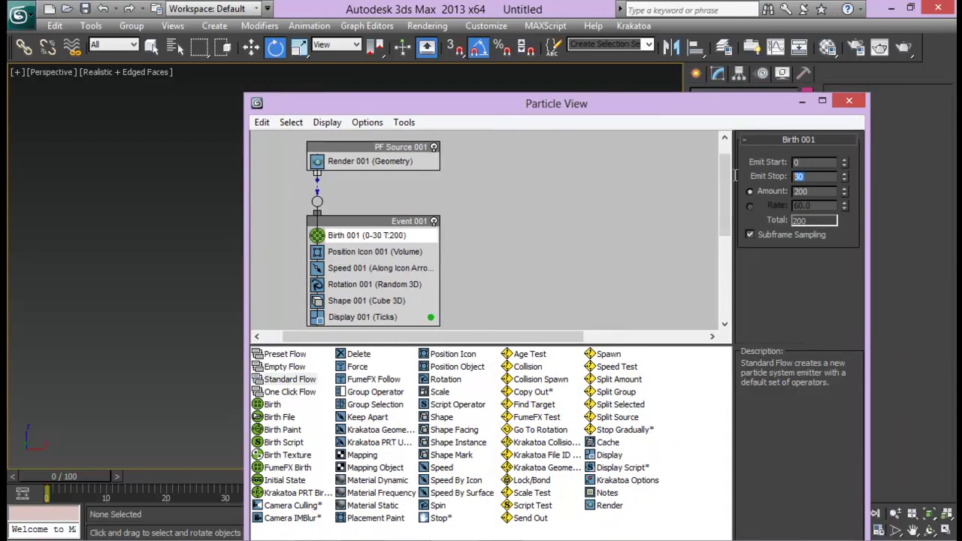
{"action": "type", "text": "80"}
{"action": "key", "text": "Return"}
{"action": "type", "text": "1000"}
{"action": "key", "text": "Return"}
- Move the PF Source 001 emitter to the upper left of the text and tilt it
{"action": "left_click", "coordinate": [802, 100]}
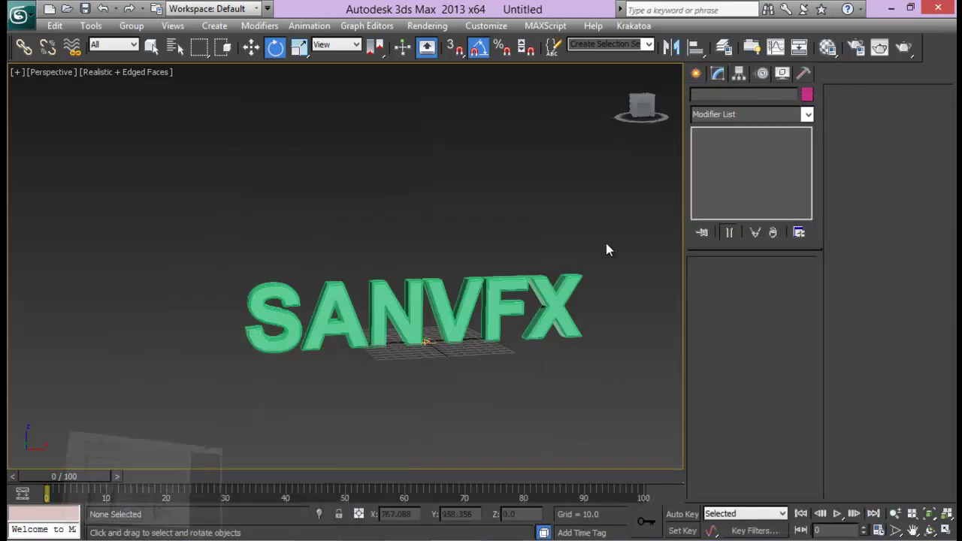
{"action": "middle_click_drag", "start_coordinate": [459, 314], "coordinate": [431, 369], "text": "alt"}
{"action": "left_click", "coordinate": [425, 336]}
{"action": "key", "text": "w"}
{"action": "left_click_drag", "start_coordinate": [453, 347], "coordinate": [165, 90]}
{"action": "key", "text": "e"}
- Scrub the animation to around frame 44 and reset the AVX object's Y position to 0
{"action": "left_click_drag", "start_coordinate": [126, 473], "coordinate": [310, 495]}
{"action": "middle_click_drag", "start_coordinate": [388, 403], "coordinate": [282, 385], "text": "alt"}
{"action": "left_click", "coordinate": [282, 378]}
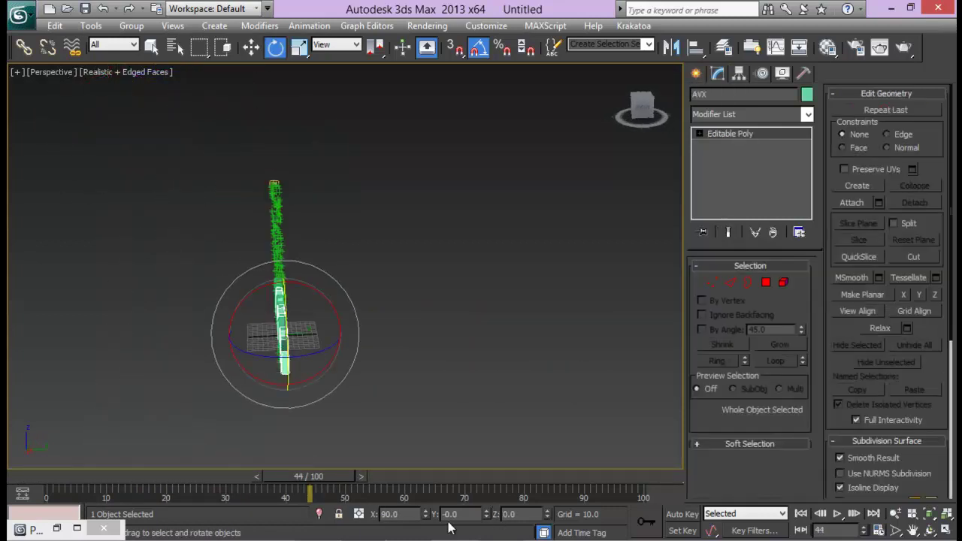
{"action": "key", "text": "w"}
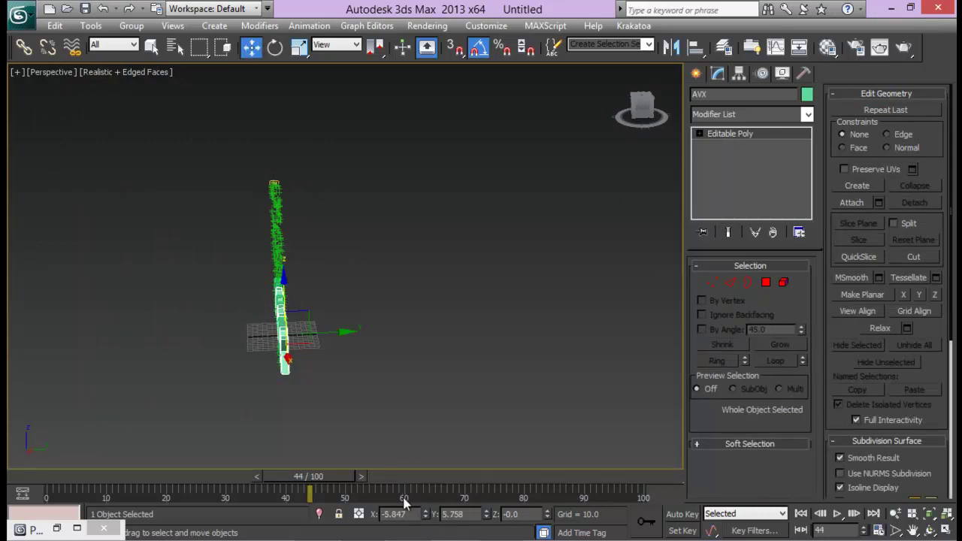
{"action": "right_click", "coordinate": [486, 514]}
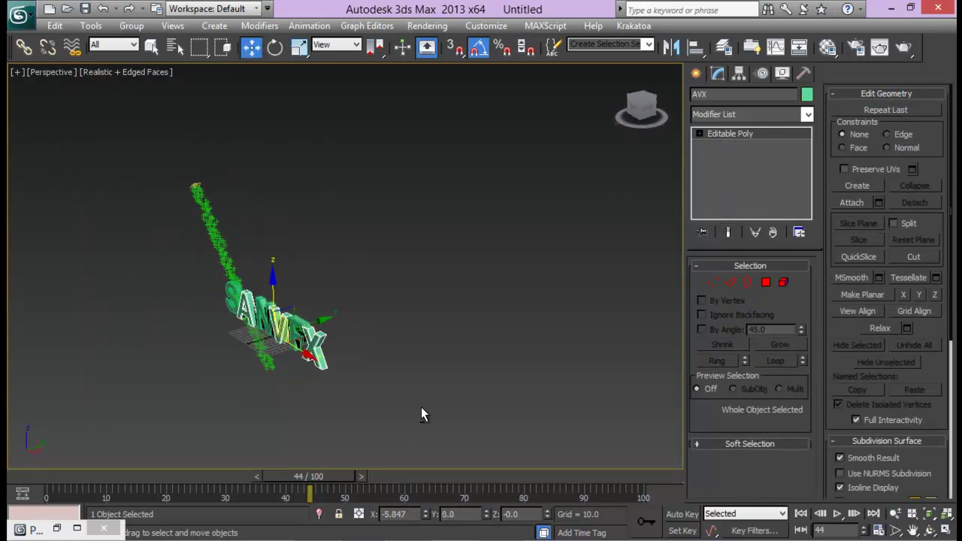
- Reselect the PF Source 001 emitter and reframe the view on the SANVFX text
{"action": "left_click", "coordinate": [290, 159]}
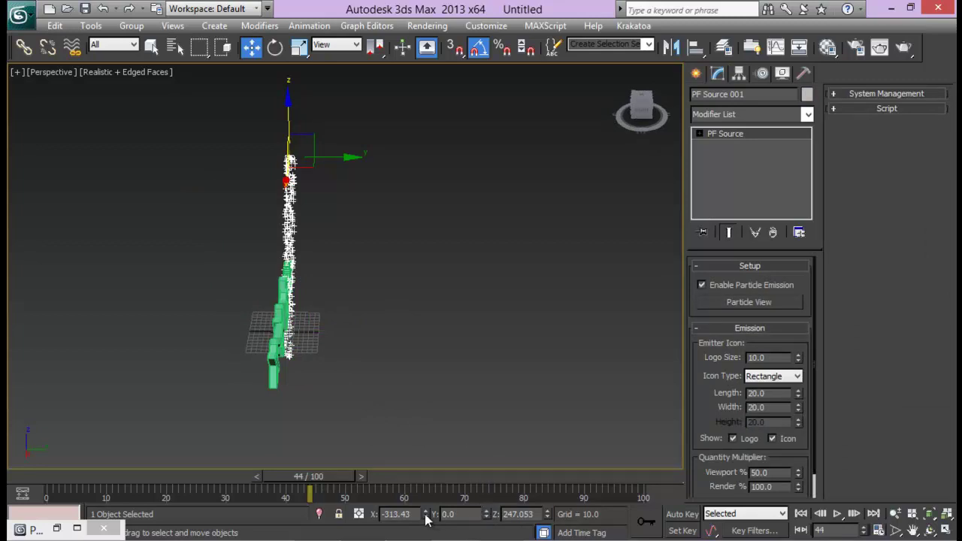
{"action": "middle_click_drag", "start_coordinate": [474, 449], "coordinate": [338, 354], "text": "alt"}
{"action": "left_click", "coordinate": [509, 291]}
{"action": "scroll", "coordinate": [421, 323], "scroll_direction": "up", "scroll_amount": 4}
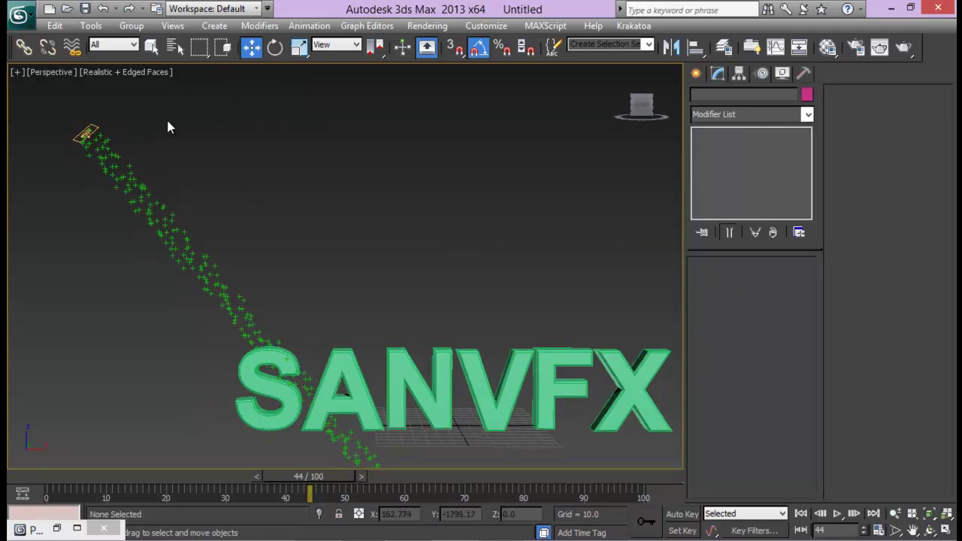
{"action": "left_click", "coordinate": [90, 146]}
{"action": "middle_click_drag", "start_coordinate": [261, 237], "coordinate": [241, 217]}
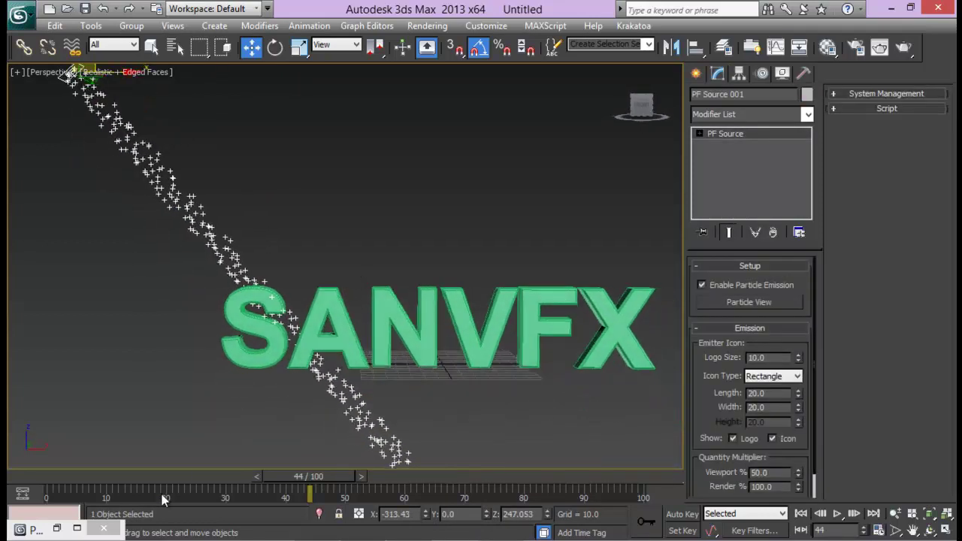
- Delete the Shape 001 operator from Event 001 in Particle View
{"action": "left_click", "coordinate": [56, 528]}
{"action": "left_click", "coordinate": [353, 300]}
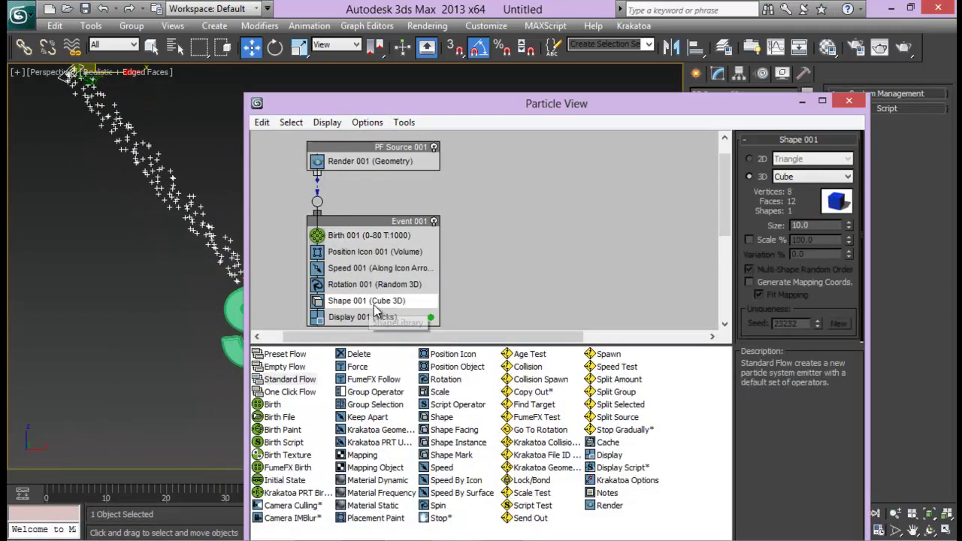
{"action": "key", "text": "Delete"}
{"action": "left_click_drag", "start_coordinate": [414, 108], "coordinate": [630, 96]}
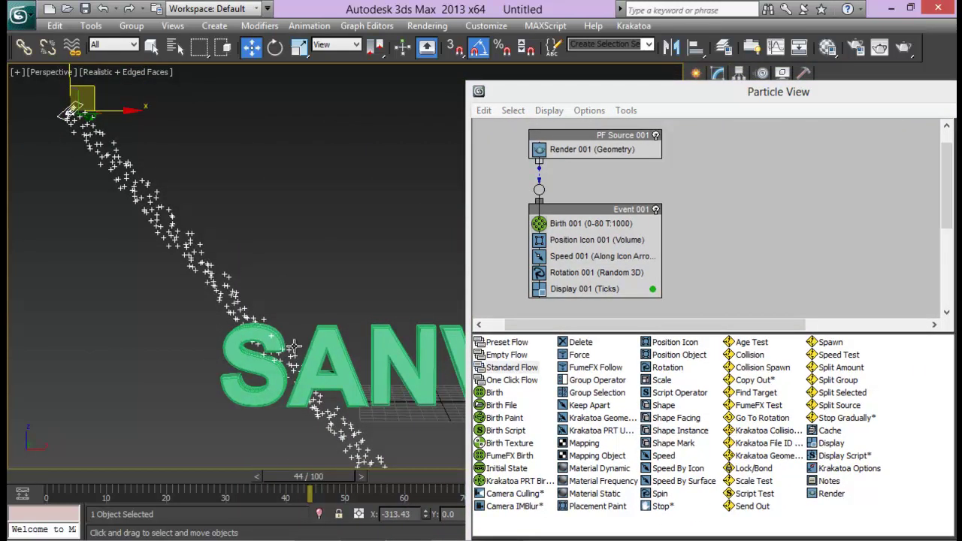
- Rotate the emitter 45° on Y to aim down, then add Find Target at frame 5
{"action": "scroll", "coordinate": [297, 354], "scroll_direction": "up", "scroll_amount": 1}
{"action": "scroll", "coordinate": [285, 316], "scroll_direction": "down", "scroll_amount": 4}
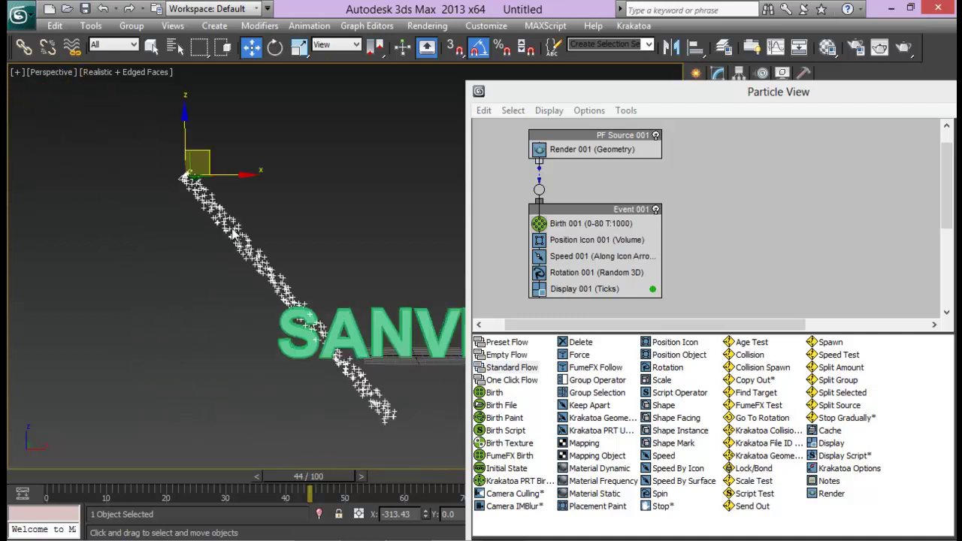
{"action": "key", "text": "e"}
{"action": "left_click_drag", "start_coordinate": [228, 147], "coordinate": [256, 234]}
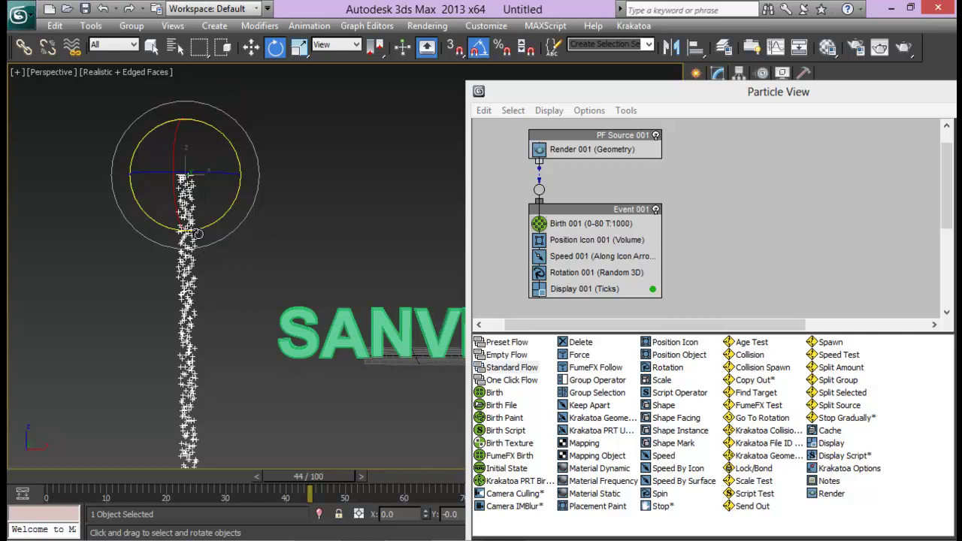
{"action": "left_click_drag", "start_coordinate": [260, 485], "coordinate": [82, 468]}
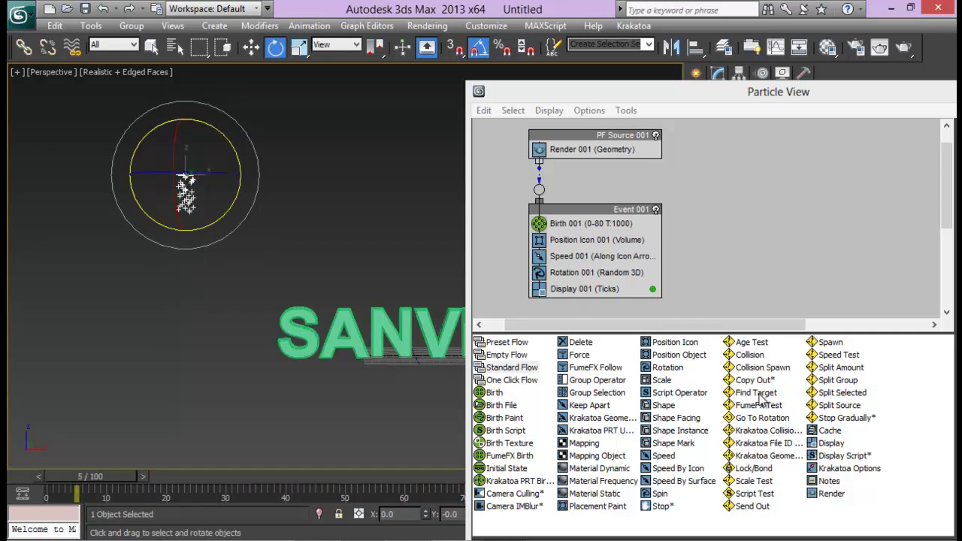
{"action": "left_click_drag", "start_coordinate": [762, 398], "coordinate": [611, 282]}
- Set Find Target 001 to Mesh Objects and pick Text001 from the list as its target
{"action": "left_click", "coordinate": [590, 293]}
{"action": "left_click_drag", "start_coordinate": [700, 91], "coordinate": [452, 86]}
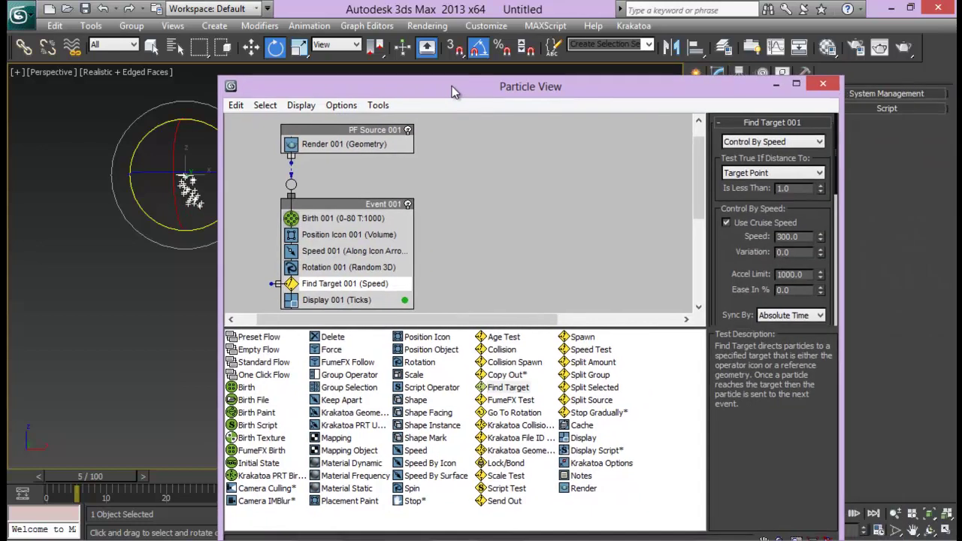
{"action": "scroll", "coordinate": [807, 214], "scroll_direction": "down", "scroll_amount": 5}
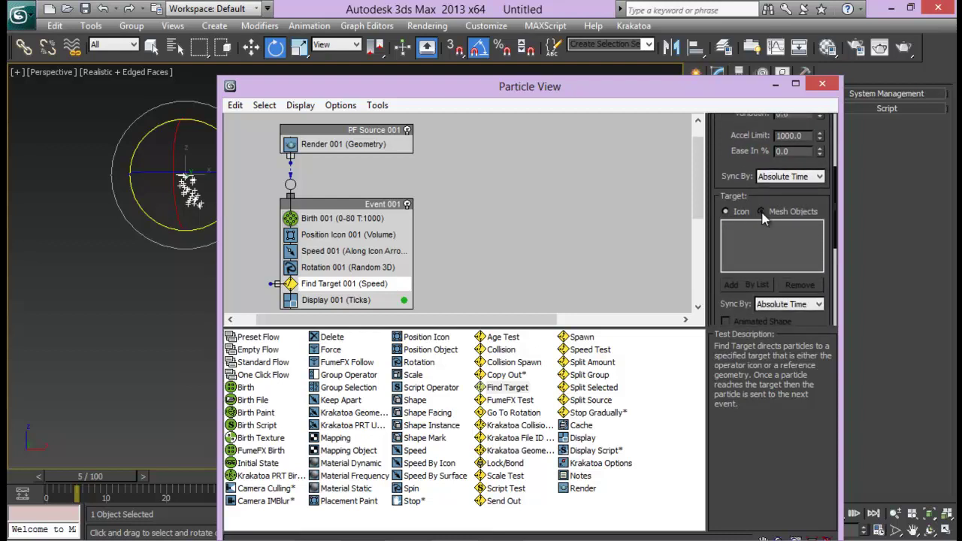
{"action": "left_click_drag", "start_coordinate": [717, 87], "coordinate": [906, 74]}
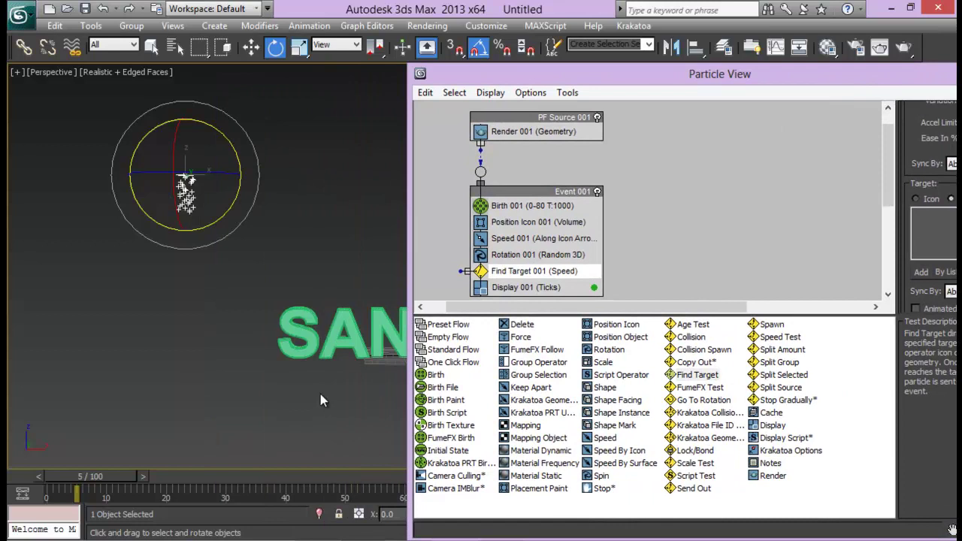
{"action": "left_click", "coordinate": [296, 324]}
{"action": "left_click_drag", "start_coordinate": [610, 79], "coordinate": [427, 88]}
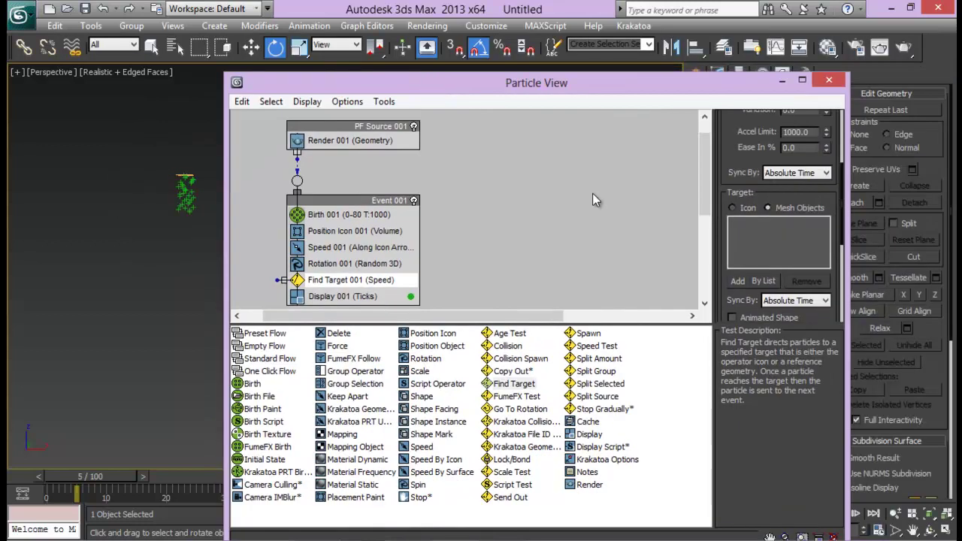
{"action": "left_click", "coordinate": [763, 281]}
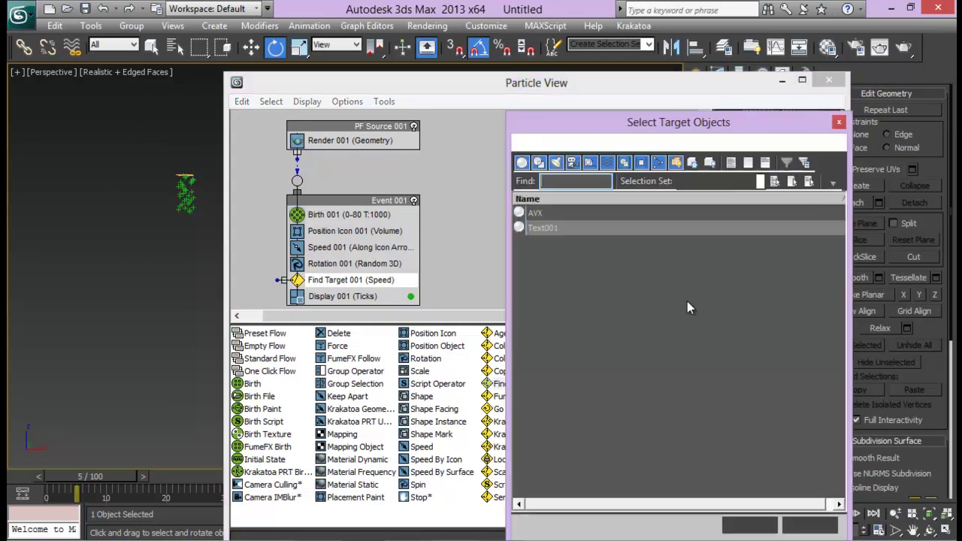
{"action": "left_click", "coordinate": [544, 232]}
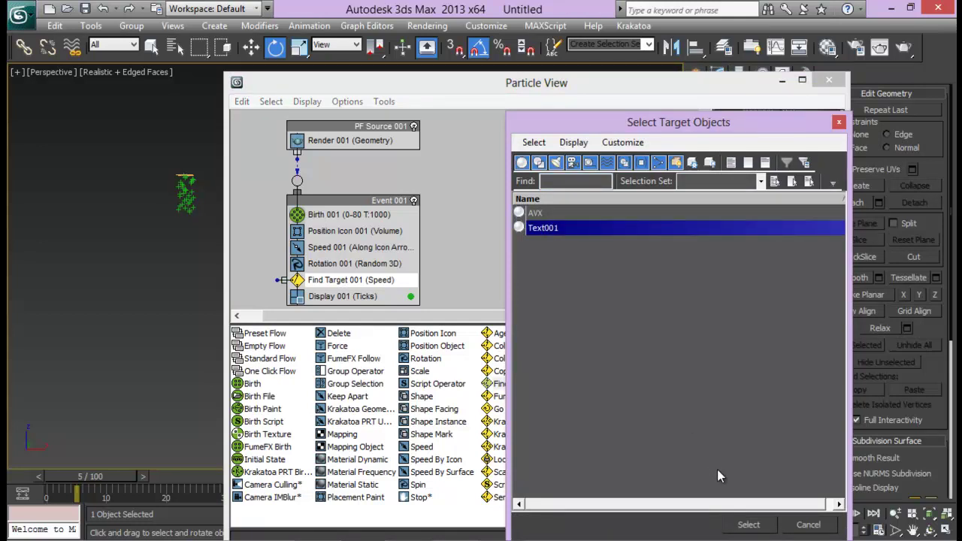
{"action": "left_click", "coordinate": [749, 525]}
- Scrub frames 0 to 21 to preview particles arcing toward the SANVFX letters
{"action": "left_click", "coordinate": [781, 81]}
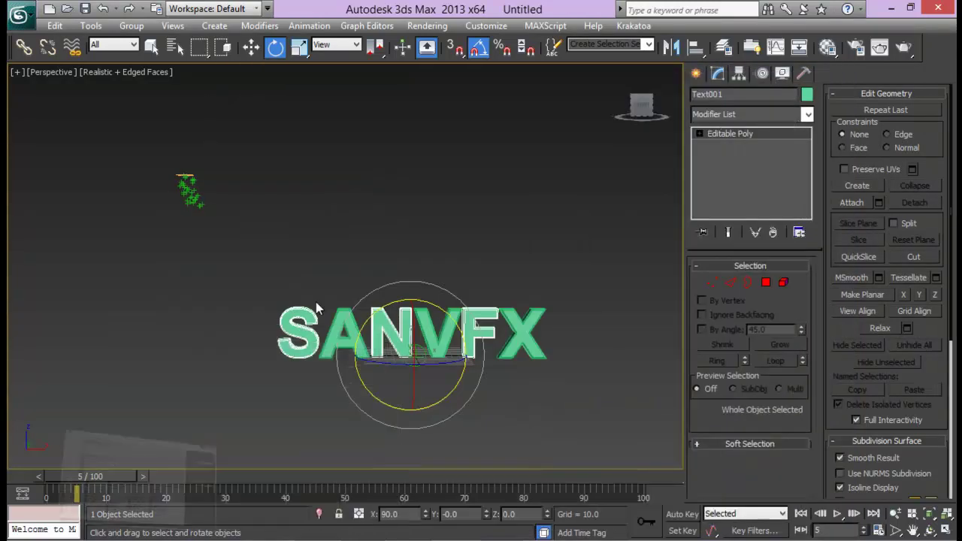
{"action": "left_click_drag", "start_coordinate": [107, 493], "coordinate": [249, 475]}
{"action": "key", "text": "e"}
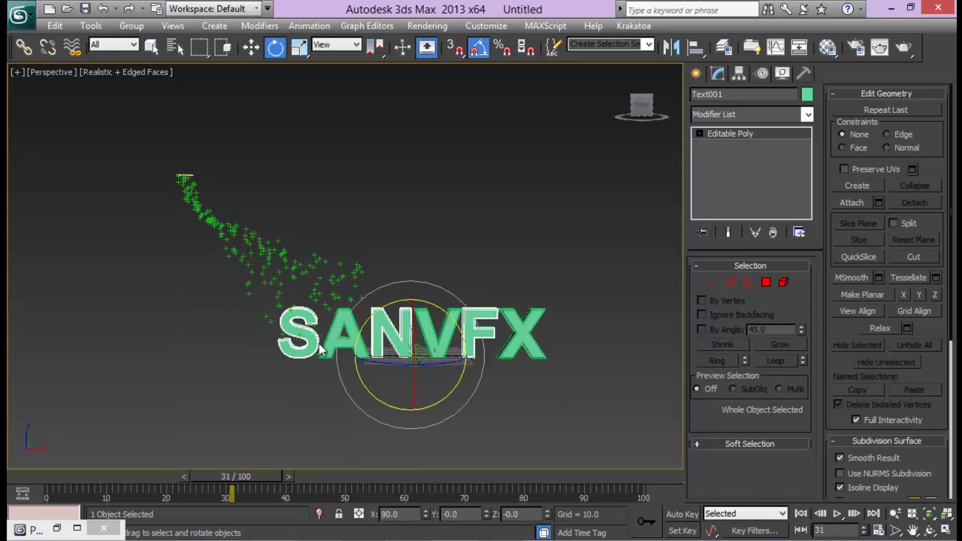
- Add a Lock/Bond event as Event 002 and wire Find Target 001 into it
{"action": "left_click", "coordinate": [56, 528]}
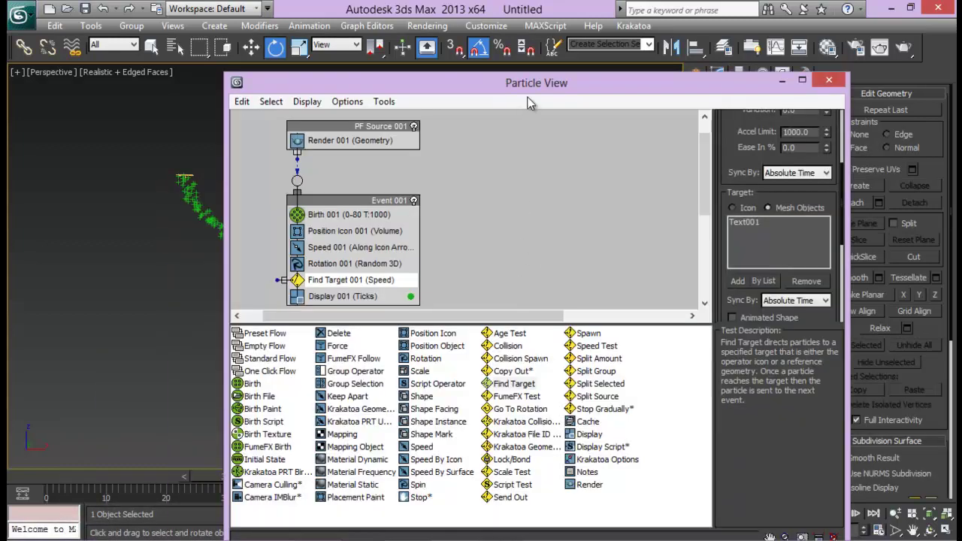
{"action": "left_click_drag", "start_coordinate": [531, 97], "coordinate": [575, 92]}
{"action": "middle_click_drag", "start_coordinate": [530, 203], "coordinate": [585, 136]}
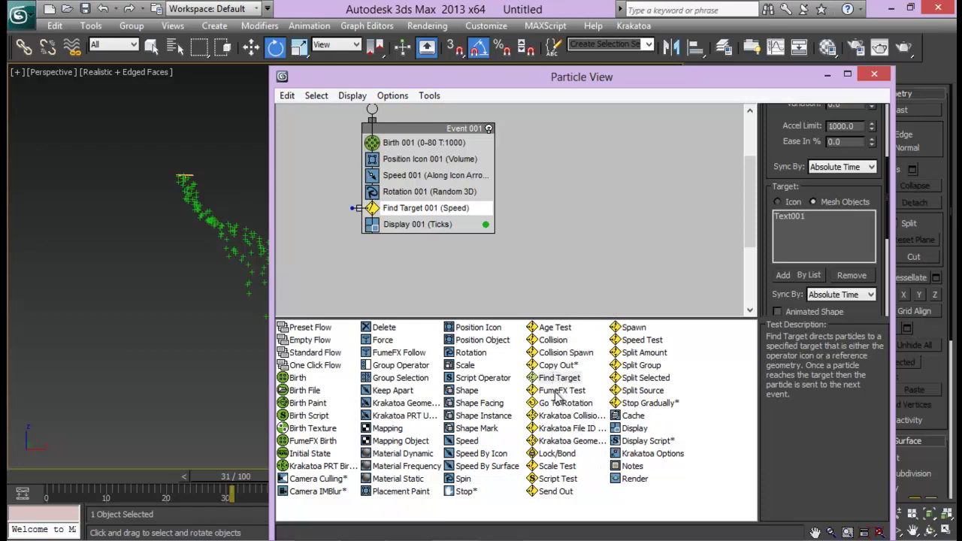
{"action": "left_click_drag", "start_coordinate": [556, 453], "coordinate": [361, 269]}
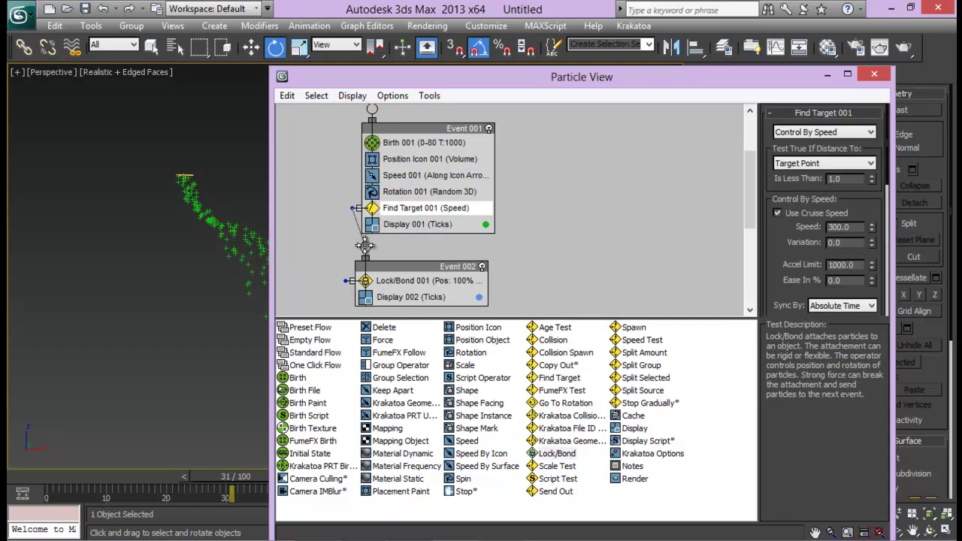
{"action": "left_click_drag", "start_coordinate": [364, 244], "coordinate": [365, 245]}
{"action": "left_click_drag", "start_coordinate": [462, 276], "coordinate": [426, 274]}
{"action": "middle_click_drag", "start_coordinate": [532, 180], "coordinate": [532, 194]}
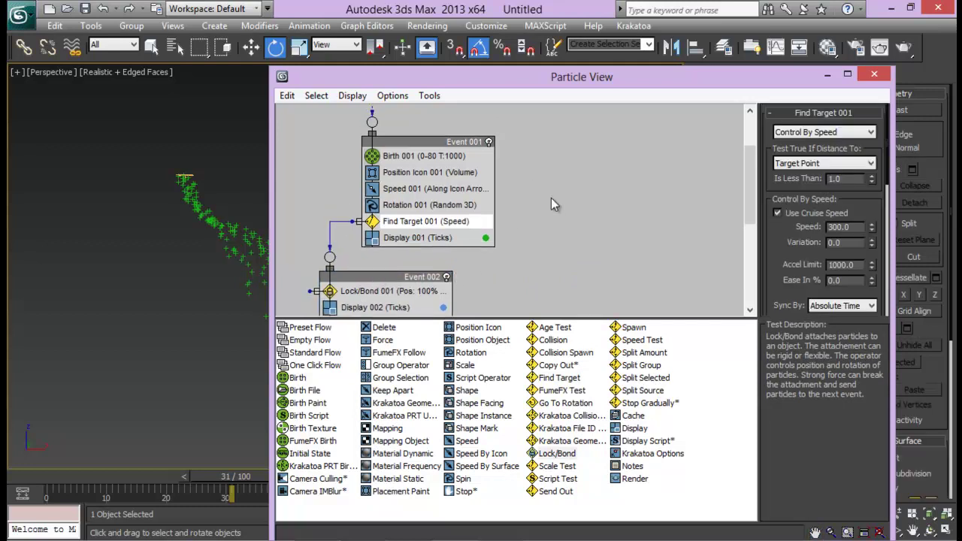
{"action": "left_click_drag", "start_coordinate": [522, 84], "coordinate": [426, 94]}
- Set Lock/Bond 001 to lock particles onto Text001, then preview the early frames
{"action": "left_click", "coordinate": [690, 157]}
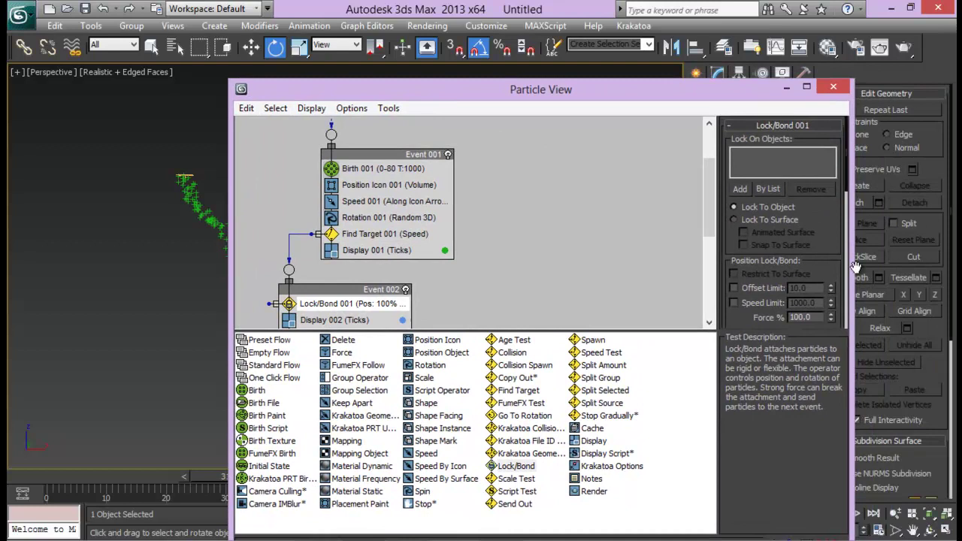
{"action": "left_click", "coordinate": [768, 189]}
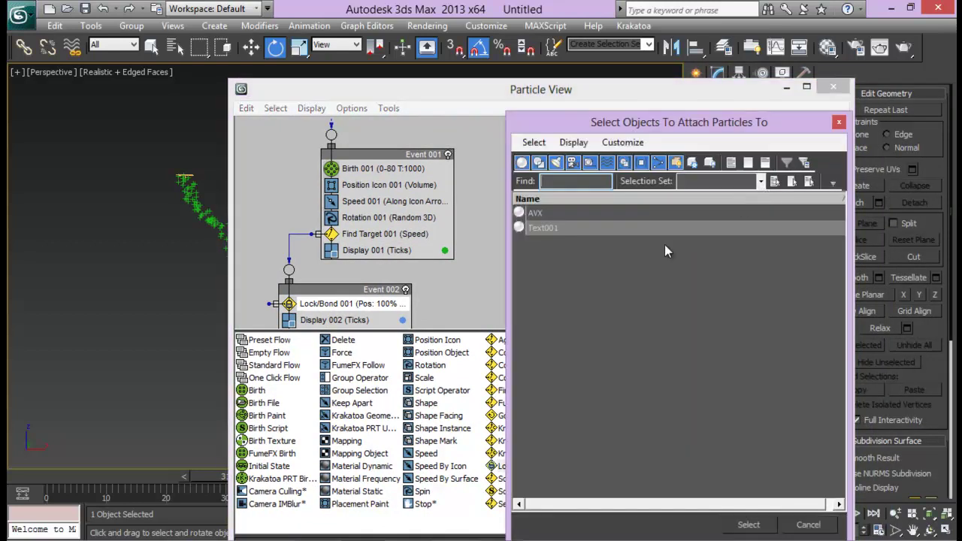
{"action": "double_click", "coordinate": [537, 231]}
{"action": "left_click", "coordinate": [832, 86]}
{"action": "left_click_drag", "start_coordinate": [217, 476], "coordinate": [678, 475]}
- Set the animation End Time to 150 frames, then scrub to frame 134
{"action": "key", "text": "e"}
{"action": "middle_click_drag", "start_coordinate": [307, 348], "coordinate": [316, 333]}
{"action": "scroll", "coordinate": [316, 332], "scroll_direction": "up", "scroll_amount": 8}
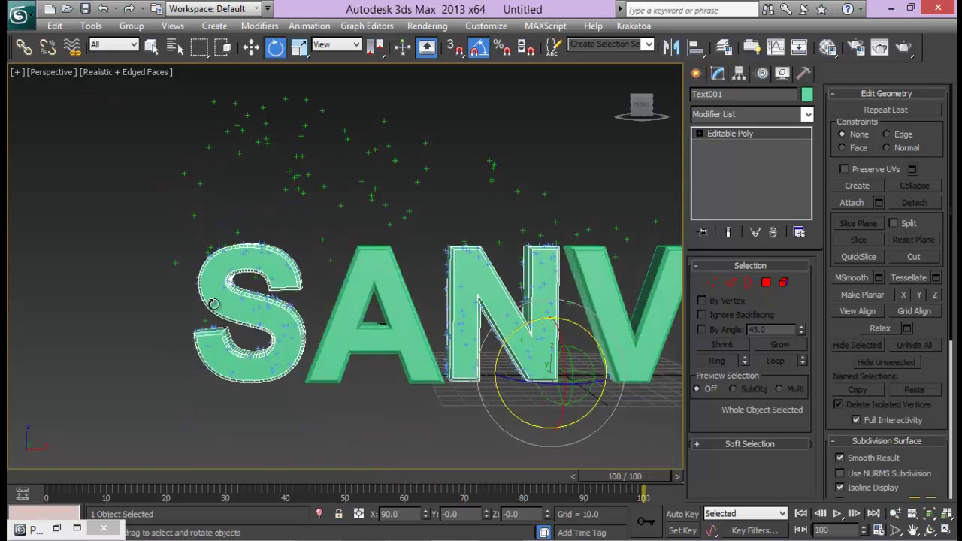
{"action": "scroll", "coordinate": [326, 327], "scroll_direction": "down", "scroll_amount": 6}
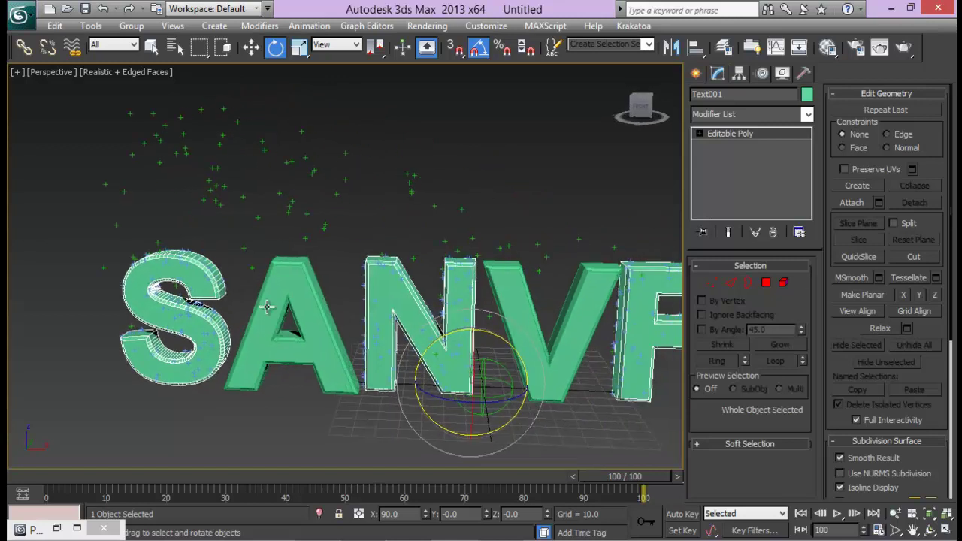
{"action": "left_click", "coordinate": [875, 530]}
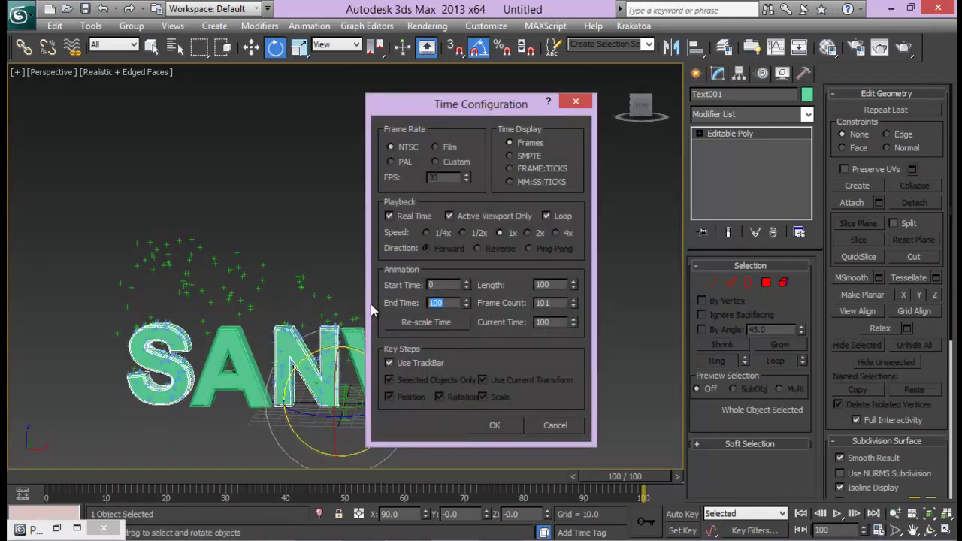
{"action": "type", "text": "150"}
{"action": "key", "text": "Return"}
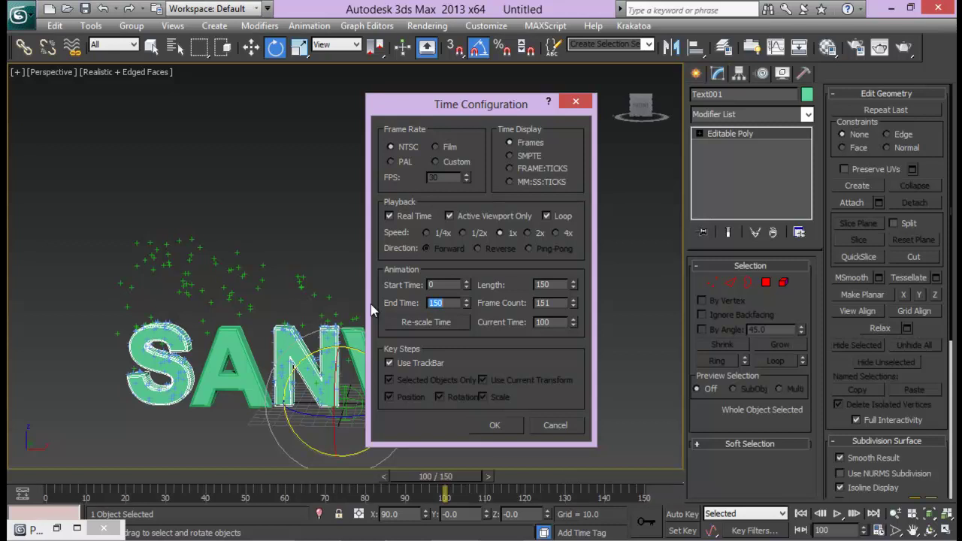
{"action": "left_click", "coordinate": [494, 424]}
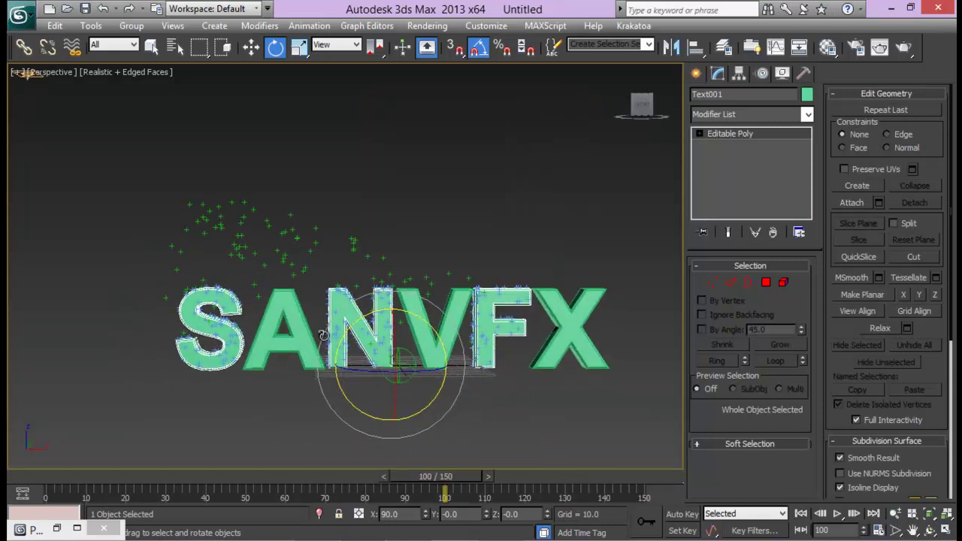
{"action": "left_click_drag", "start_coordinate": [432, 481], "coordinate": [565, 478]}
{"action": "middle_click_drag", "start_coordinate": [491, 326], "coordinate": [365, 333], "text": "alt"}
{"action": "scroll", "coordinate": [274, 376], "scroll_direction": "down", "scroll_amount": 5}
- Clone the entire particle flow in Particle View into a second copy beside the original
{"action": "left_click", "coordinate": [56, 529]}
{"action": "scroll", "coordinate": [478, 225], "scroll_direction": "down", "scroll_amount": 5}
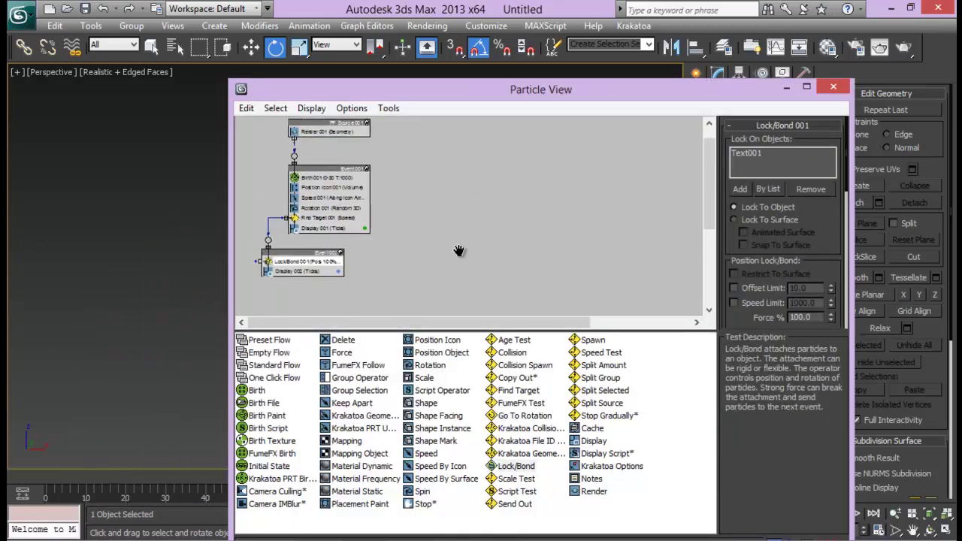
{"action": "left_click_drag", "start_coordinate": [419, 124], "coordinate": [275, 342]}
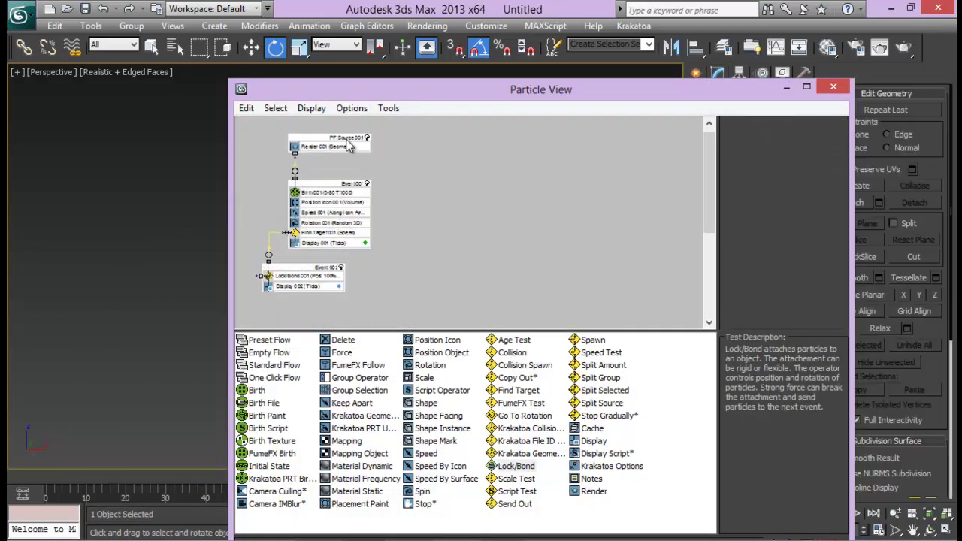
{"action": "left_click", "coordinate": [321, 239]}
{"action": "left_click_drag", "start_coordinate": [328, 139], "coordinate": [492, 144], "text": "shift"}
{"action": "left_click", "coordinate": [496, 372]}
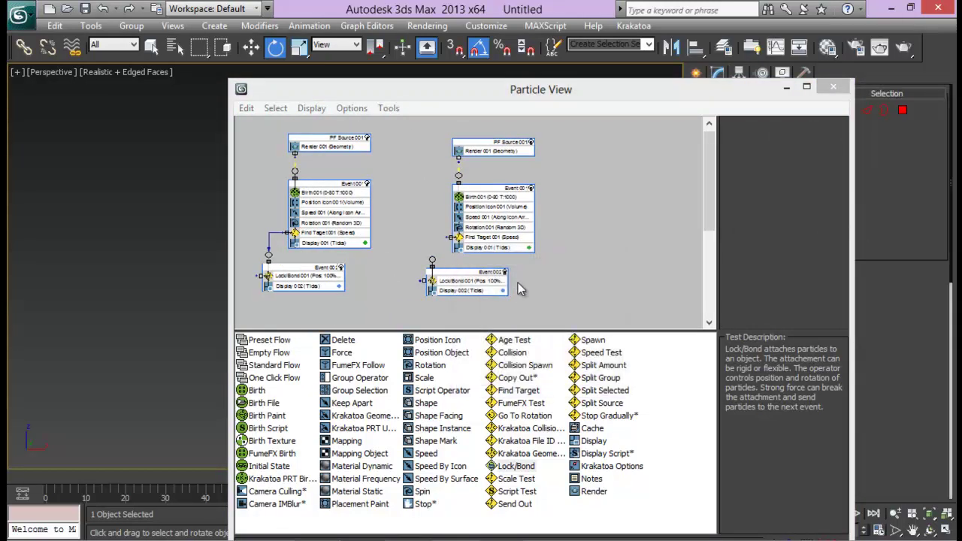
{"action": "middle_click_drag", "start_coordinate": [408, 246], "coordinate": [426, 260]}
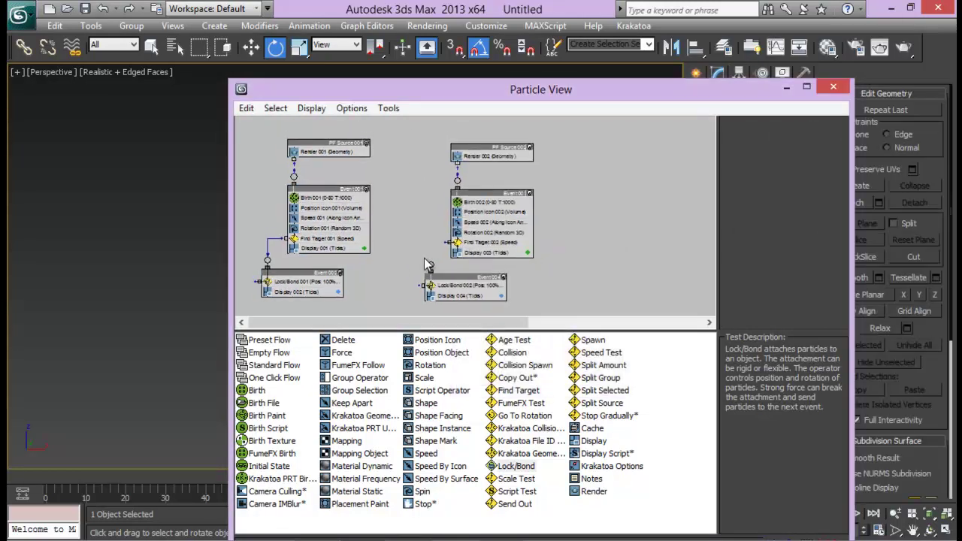
{"action": "middle_click_drag", "start_coordinate": [518, 281], "coordinate": [514, 245]}
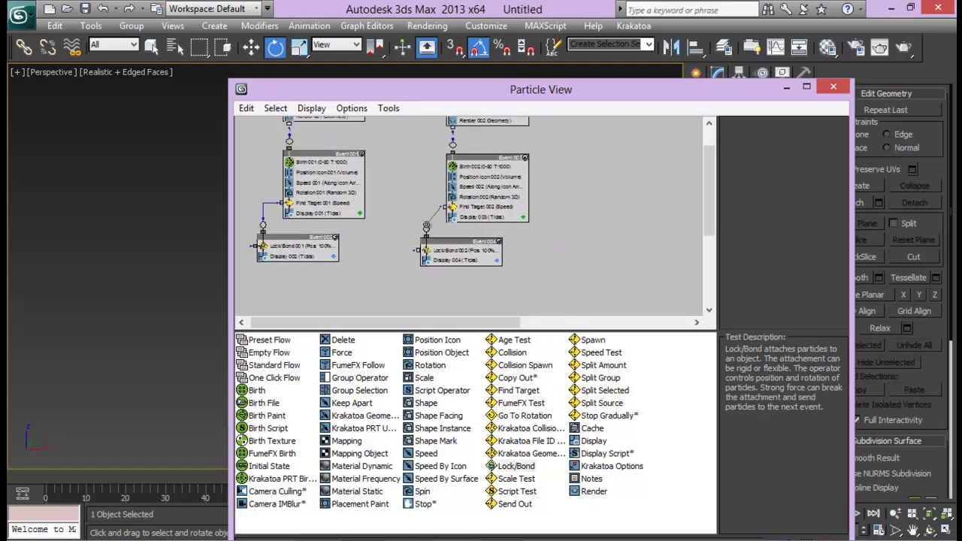
{"action": "scroll", "coordinate": [609, 260], "scroll_direction": "up", "scroll_amount": 4}
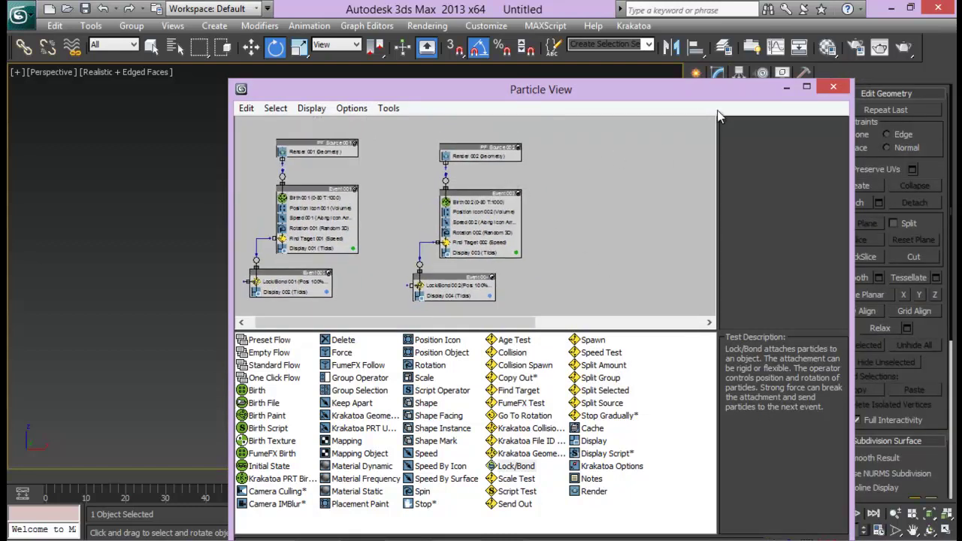
{"action": "left_click", "coordinate": [832, 87]}
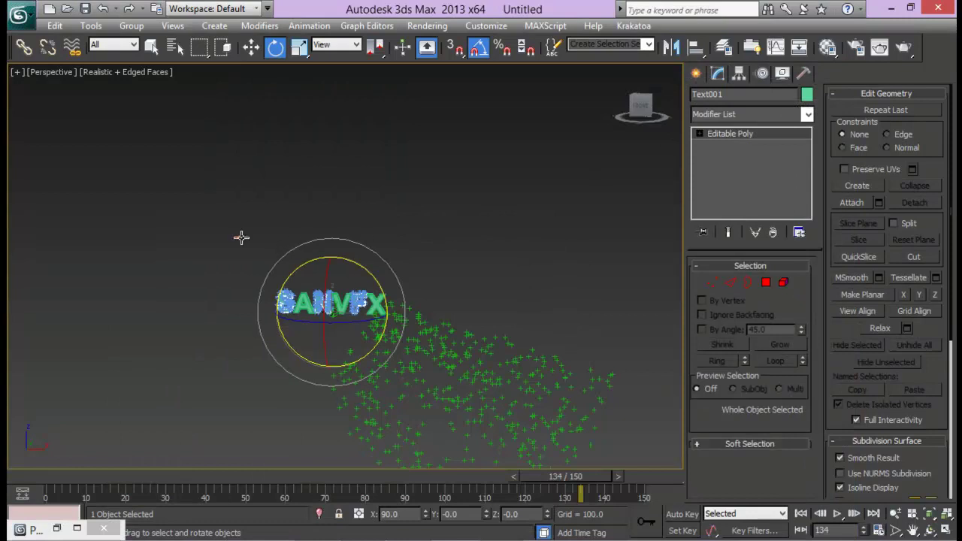
- Move the PF Source 002 emitter far to the right along X
{"action": "left_click", "coordinate": [239, 238]}
{"action": "middle_click_drag", "start_coordinate": [280, 230], "coordinate": [322, 240]}
{"action": "key", "text": "w"}
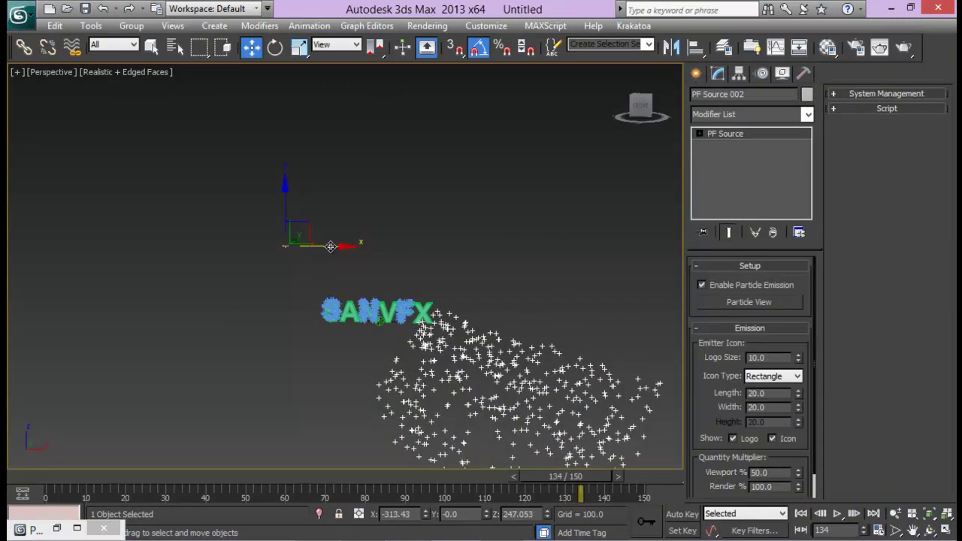
{"action": "left_click_drag", "start_coordinate": [333, 247], "coordinate": [542, 248]}
{"action": "scroll", "coordinate": [540, 269], "scroll_direction": "up", "scroll_amount": 5}
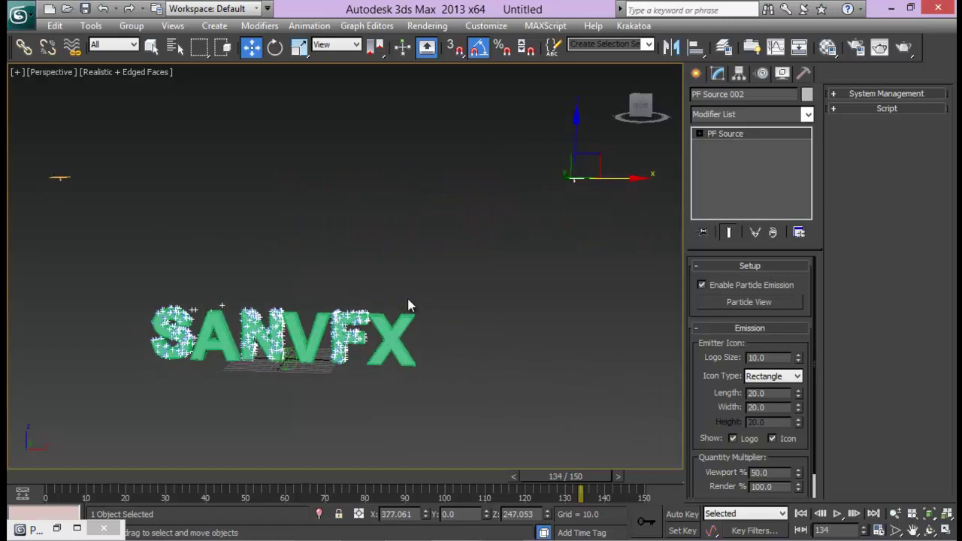
- Choose a target object from the list for the second flow's Find Target operator
{"action": "key", "text": "6"}
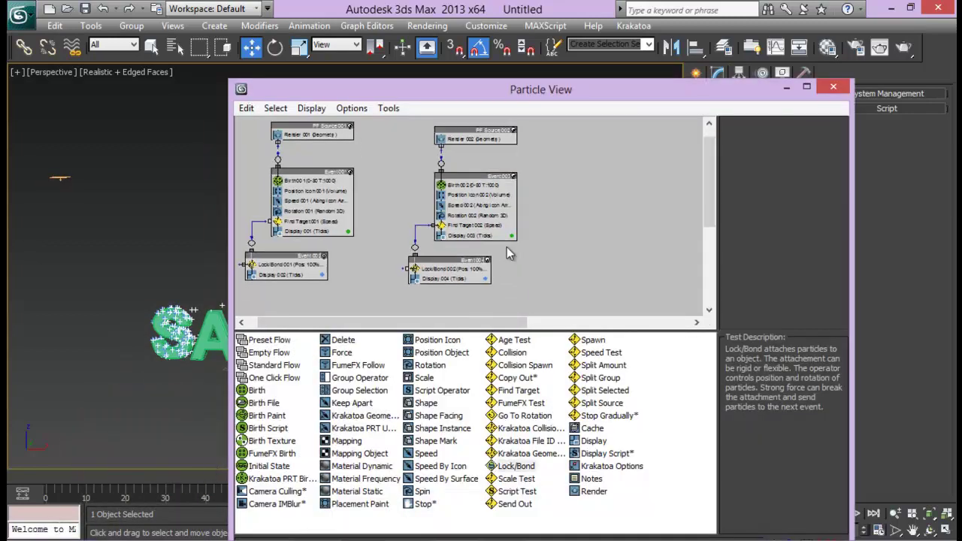
{"action": "scroll", "coordinate": [507, 246], "scroll_direction": "up", "scroll_amount": 3}
{"action": "middle_click_drag", "start_coordinate": [517, 248], "coordinate": [397, 138]}
{"action": "left_click", "coordinate": [465, 190]}
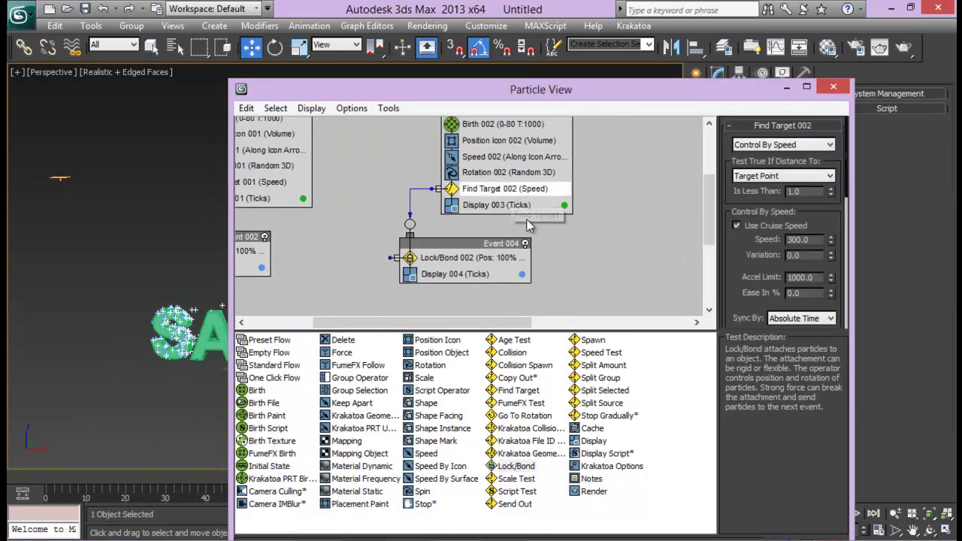
{"action": "scroll", "coordinate": [746, 259], "scroll_direction": "down", "scroll_amount": 4}
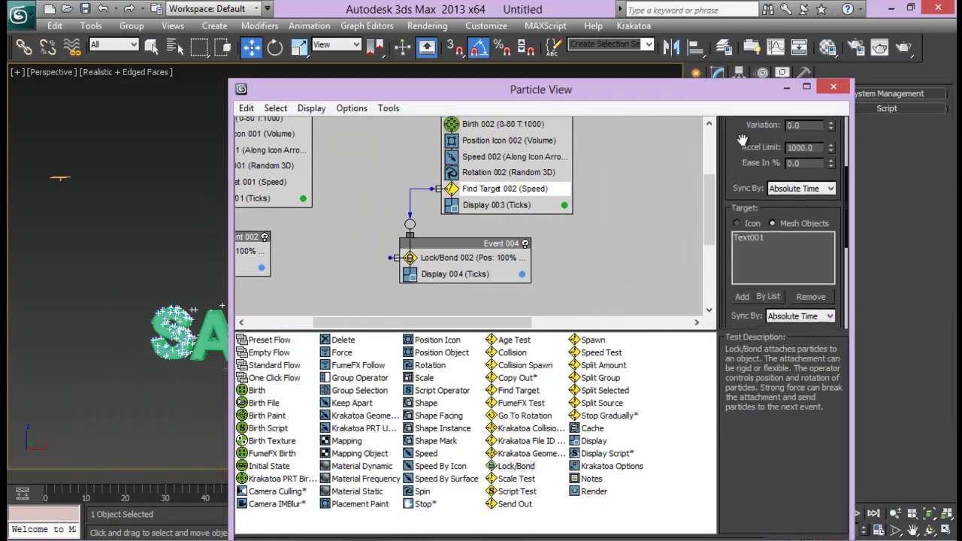
{"action": "left_click", "coordinate": [767, 289]}
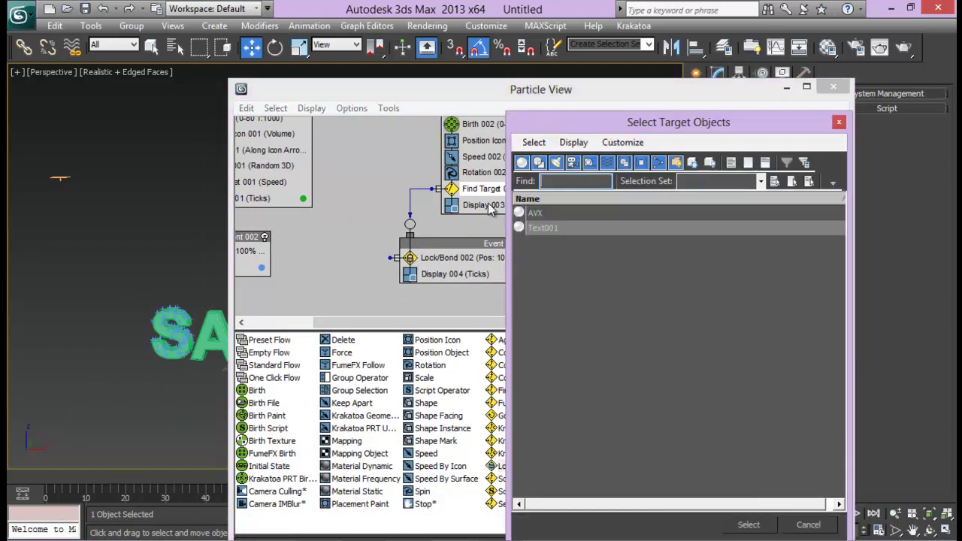
{"action": "left_click", "coordinate": [533, 213]}
{"action": "double_click", "coordinate": [531, 215]}
- Replace Text001 with AVX in Lock/Bond 002 and preview both streams around frame 45
{"action": "left_click", "coordinate": [409, 257]}
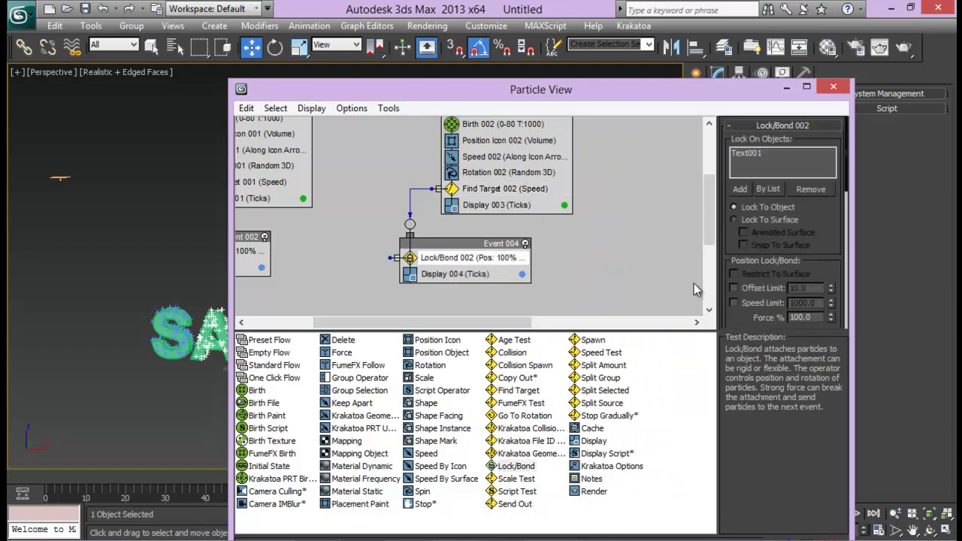
{"action": "left_click", "coordinate": [757, 157]}
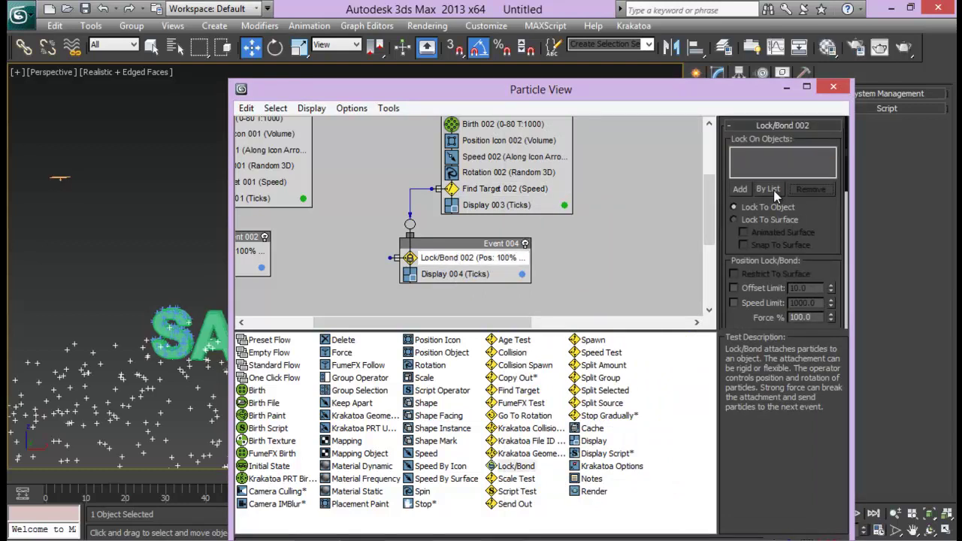
{"action": "left_click", "coordinate": [769, 189]}
{"action": "left_click", "coordinate": [553, 213]}
{"action": "double_click", "coordinate": [553, 213]}
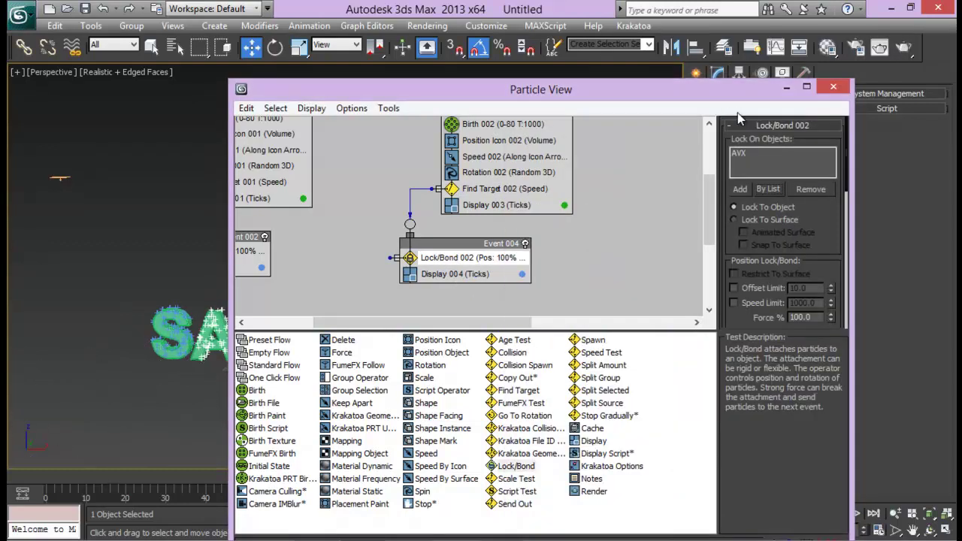
{"action": "left_click", "coordinate": [833, 86]}
{"action": "middle_click_drag", "start_coordinate": [494, 271], "coordinate": [450, 278]}
{"action": "left_click_drag", "start_coordinate": [215, 472], "coordinate": [185, 448]}
{"action": "left_click", "coordinate": [359, 434]}
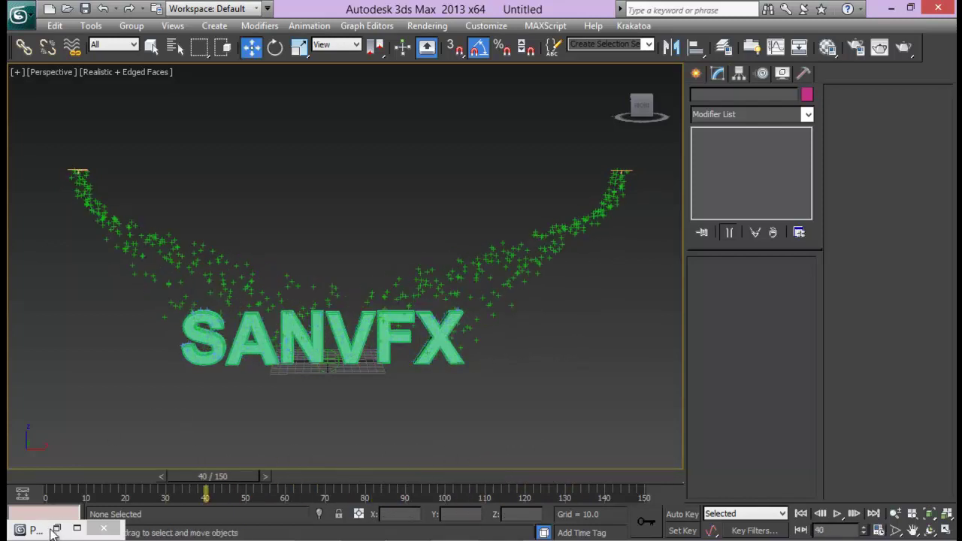
- Set PF Source 001 to show 10 percent of its particles in the viewport
{"action": "key", "text": "6"}
{"action": "middle_click_drag", "start_coordinate": [370, 202], "coordinate": [455, 211]}
{"action": "left_click", "coordinate": [315, 157]}
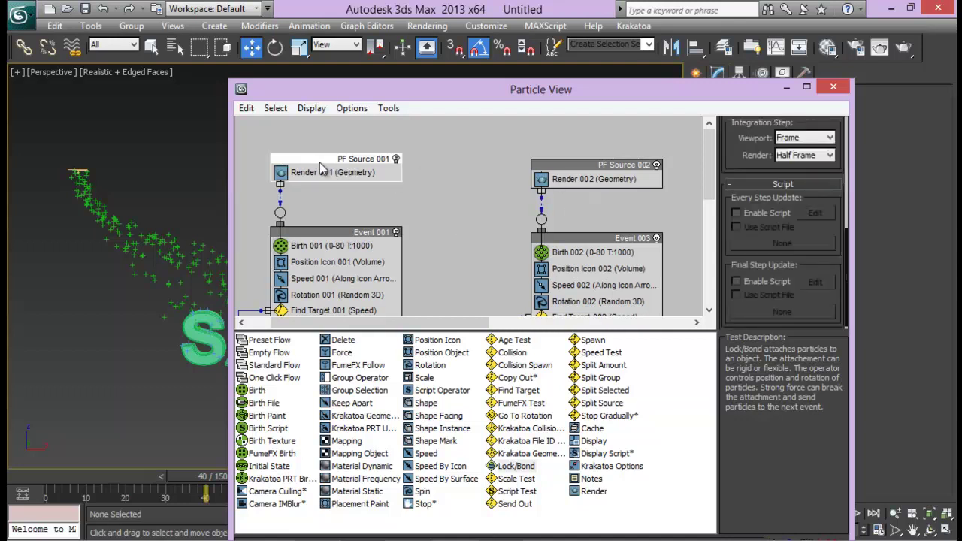
{"action": "left_click_drag", "start_coordinate": [741, 152], "coordinate": [741, 257]}
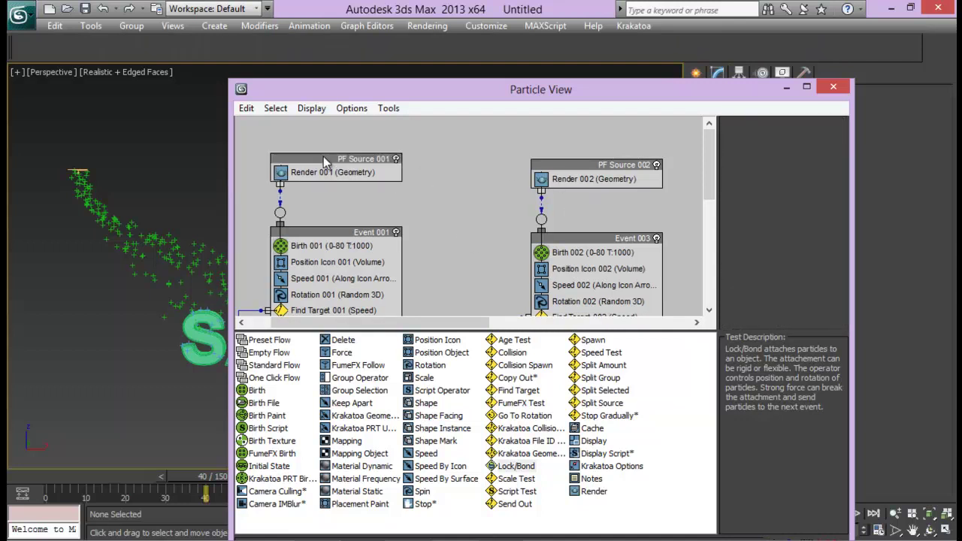
{"action": "left_click", "coordinate": [327, 158]}
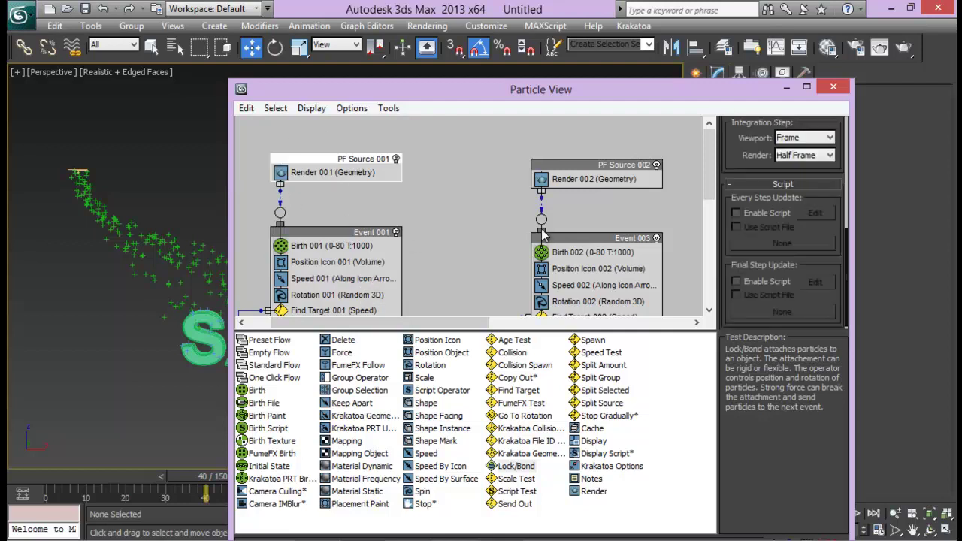
{"action": "scroll", "coordinate": [734, 154], "scroll_direction": "up", "scroll_amount": 3}
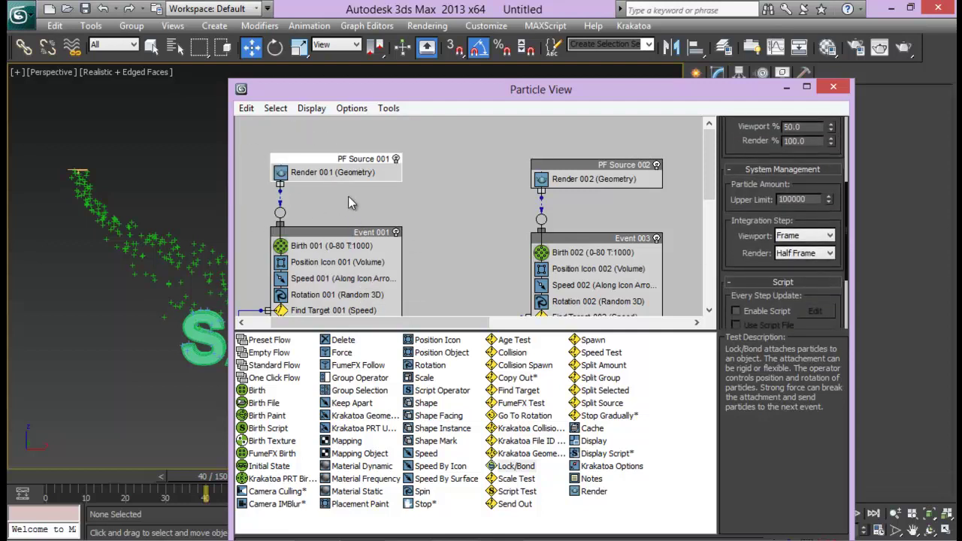
{"action": "scroll", "coordinate": [733, 160], "scroll_direction": "up", "scroll_amount": 2}
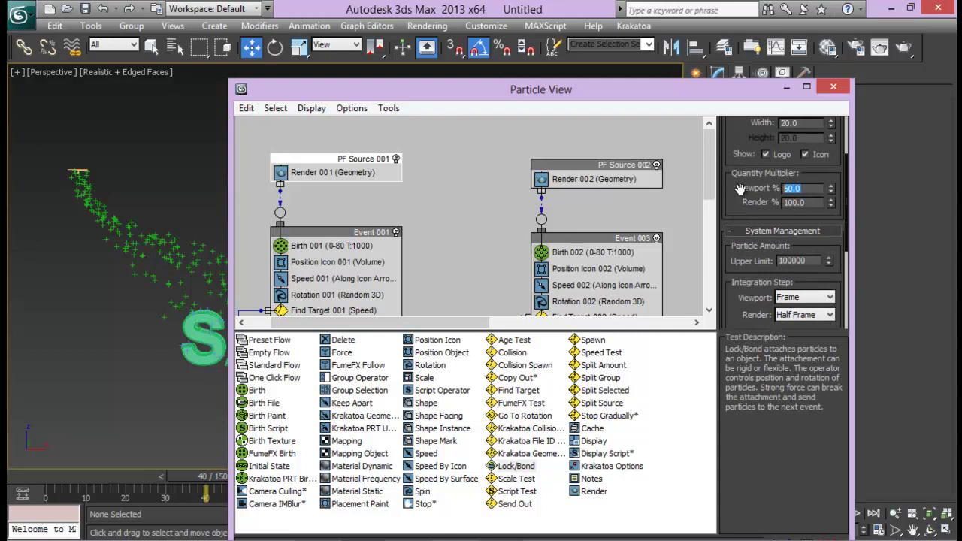
{"action": "type", "text": "10"}
{"action": "key", "text": "Return"}
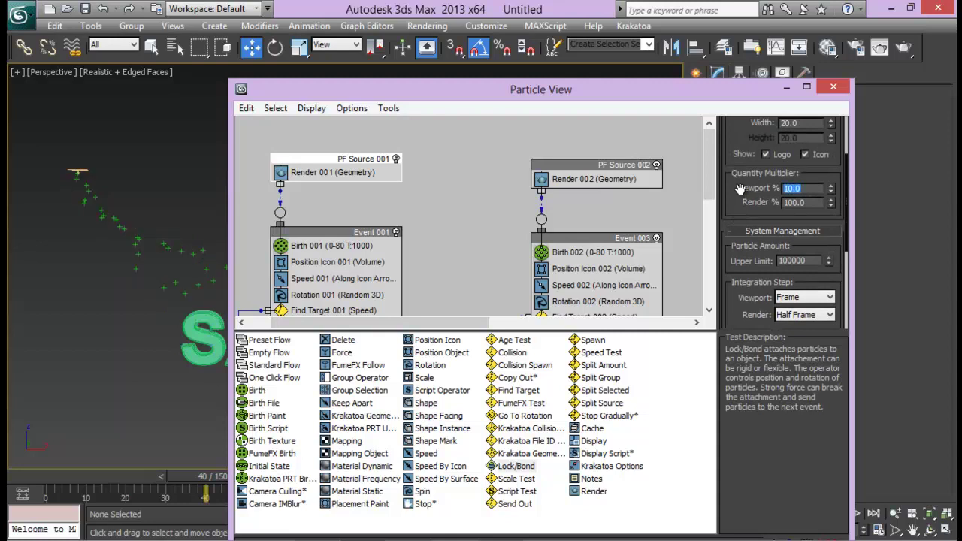
- Set both Birth 001 and Birth 002 amounts to 5000, then minimize Particle View
{"action": "left_click", "coordinate": [583, 178]}
{"action": "scroll", "coordinate": [789, 186], "scroll_direction": "up", "scroll_amount": 4}
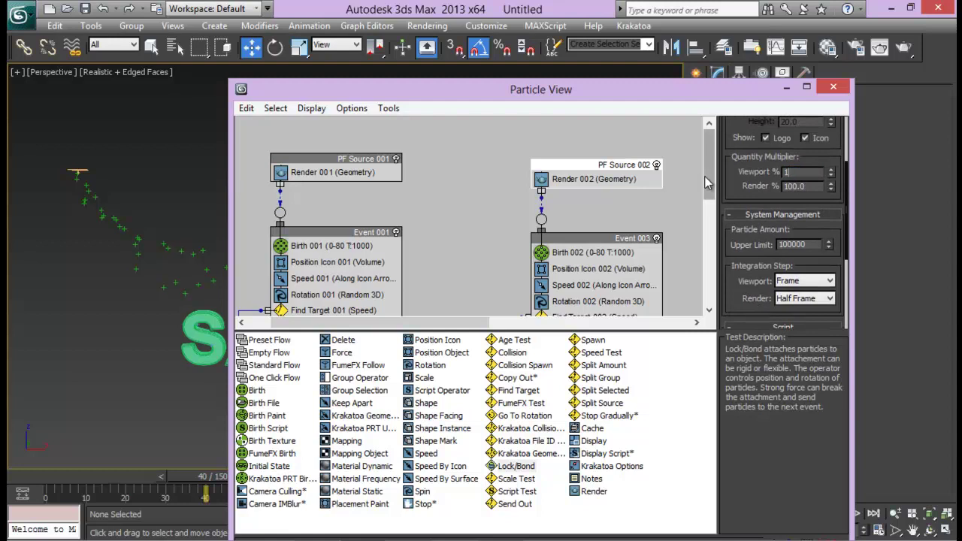
{"action": "left_click", "coordinate": [387, 247]}
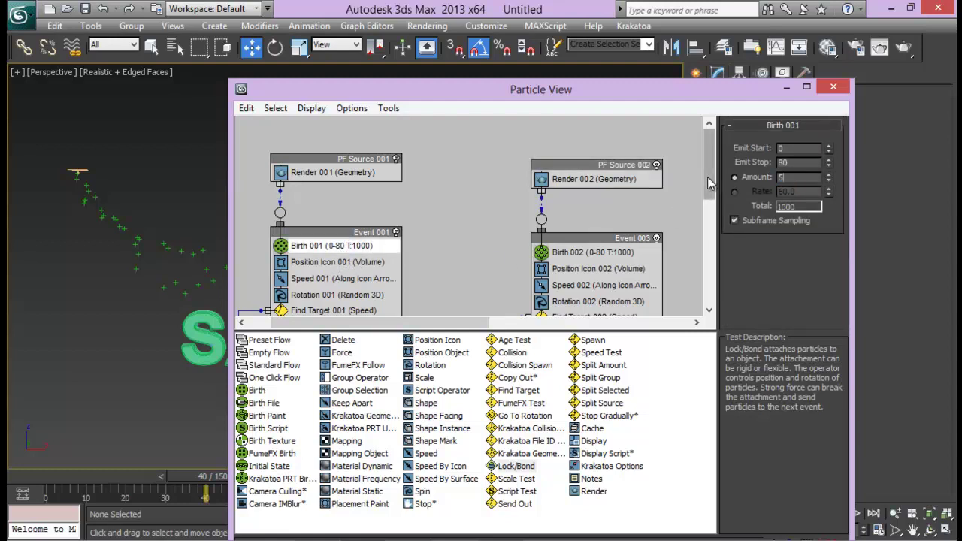
{"action": "type", "text": "5000"}
{"action": "key", "text": "Return"}
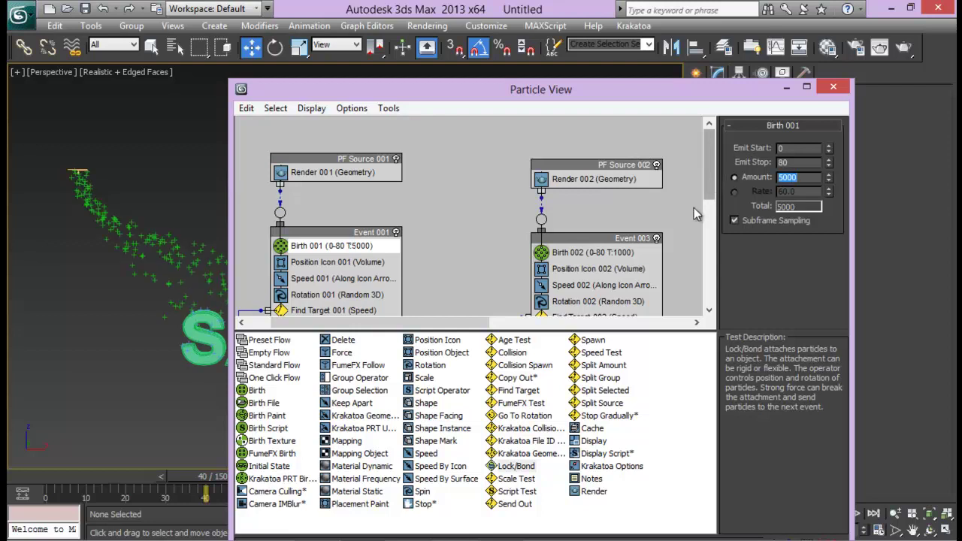
{"action": "left_click", "coordinate": [610, 252]}
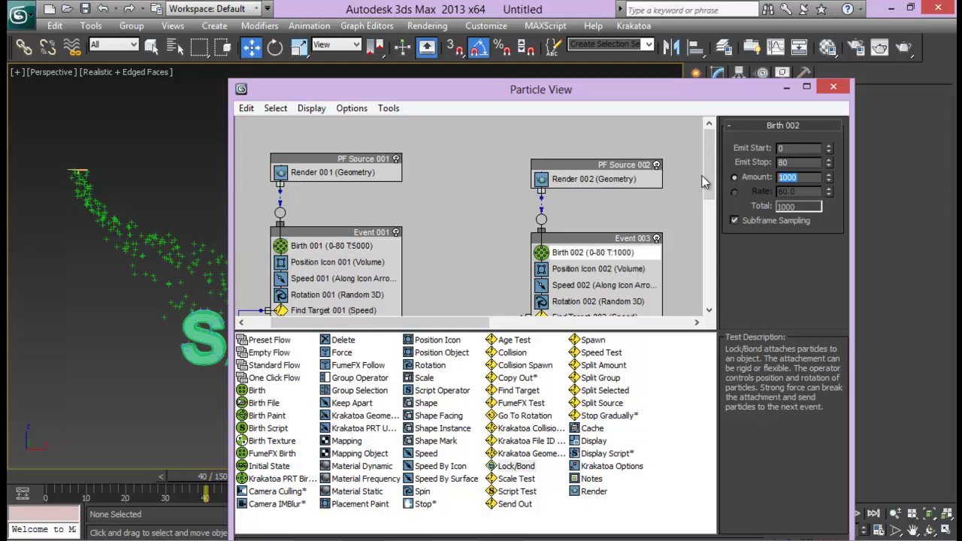
{"action": "type", "text": "5000"}
{"action": "key", "text": "Return"}
{"action": "left_click", "coordinate": [786, 86]}
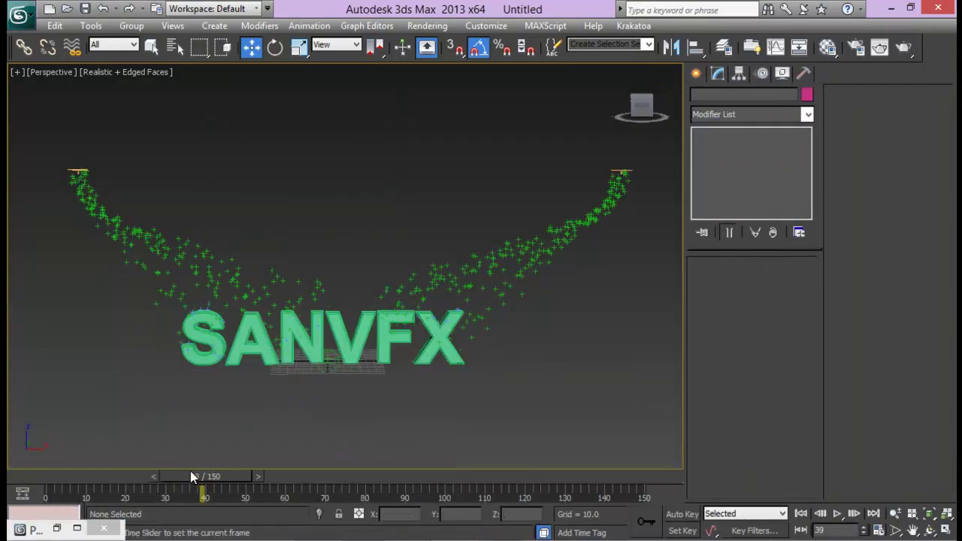
- Draw a standard Box primitive to the right of the SANVFX text
{"action": "left_click_drag", "start_coordinate": [173, 477], "coordinate": [205, 485]}
{"action": "left_click", "coordinate": [696, 78]}
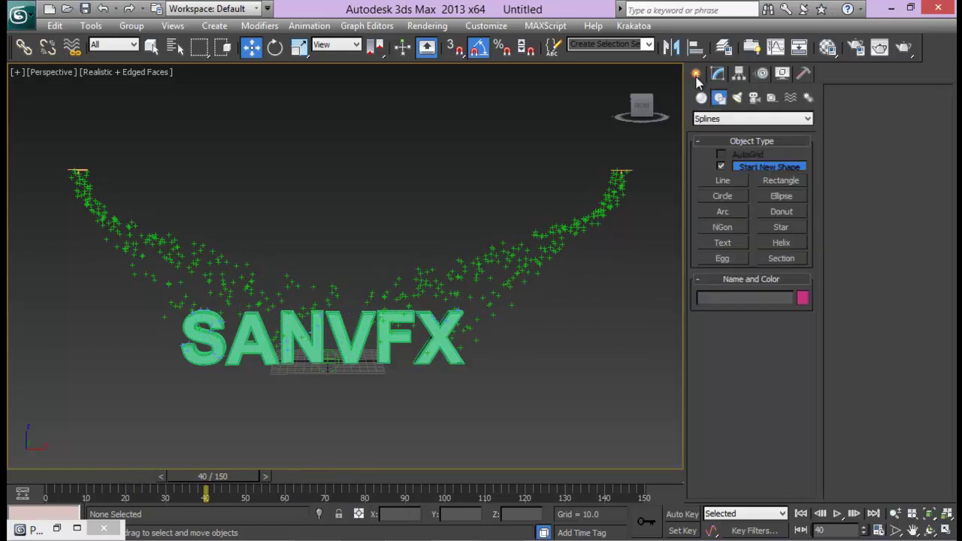
{"action": "left_click", "coordinate": [701, 98]}
{"action": "left_click", "coordinate": [720, 170]}
{"action": "middle_click_drag", "start_coordinate": [558, 291], "coordinate": [517, 290]}
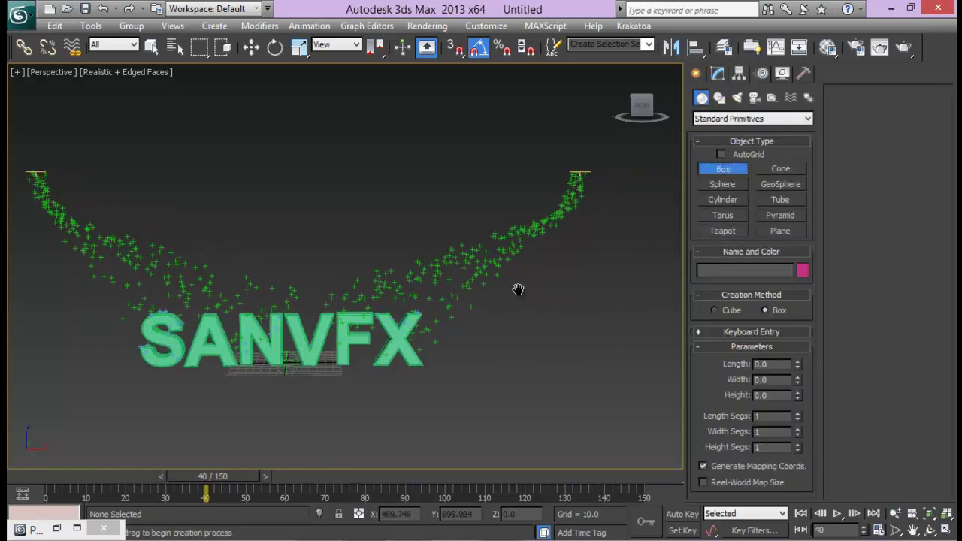
{"action": "left_click_drag", "start_coordinate": [624, 362], "coordinate": [618, 385]}
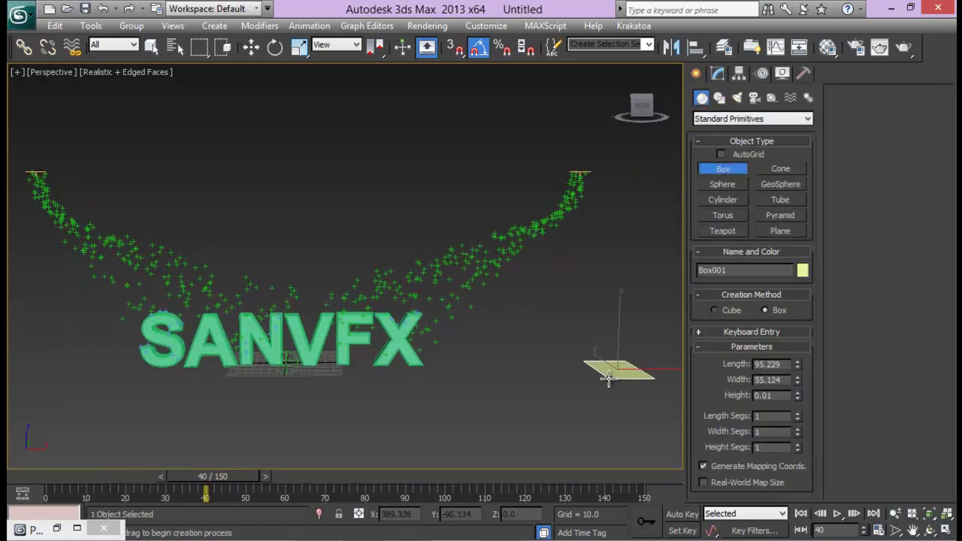
{"action": "left_click", "coordinate": [609, 337]}
{"action": "key", "text": "w"}
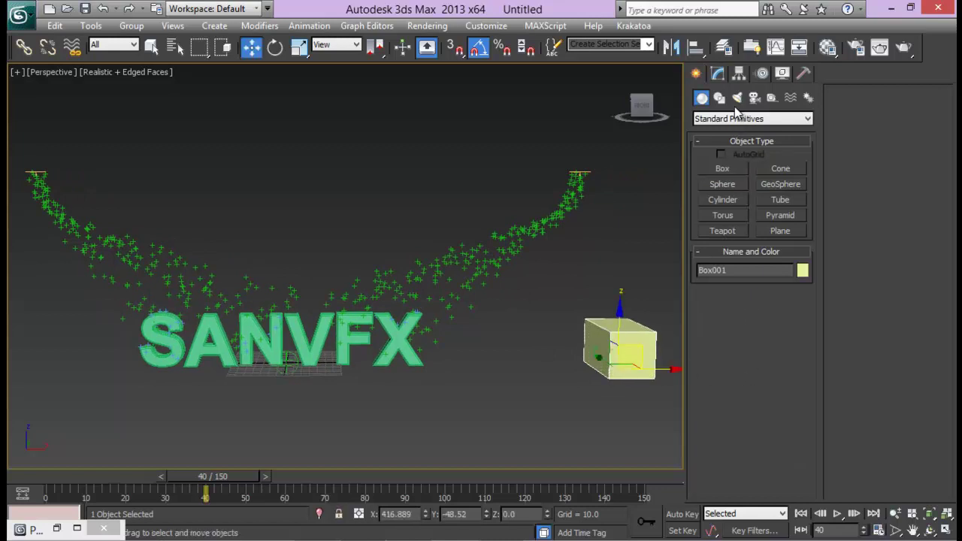
- Set the box's Length, Width and Height to 100 each
{"action": "left_click", "coordinate": [720, 75]}
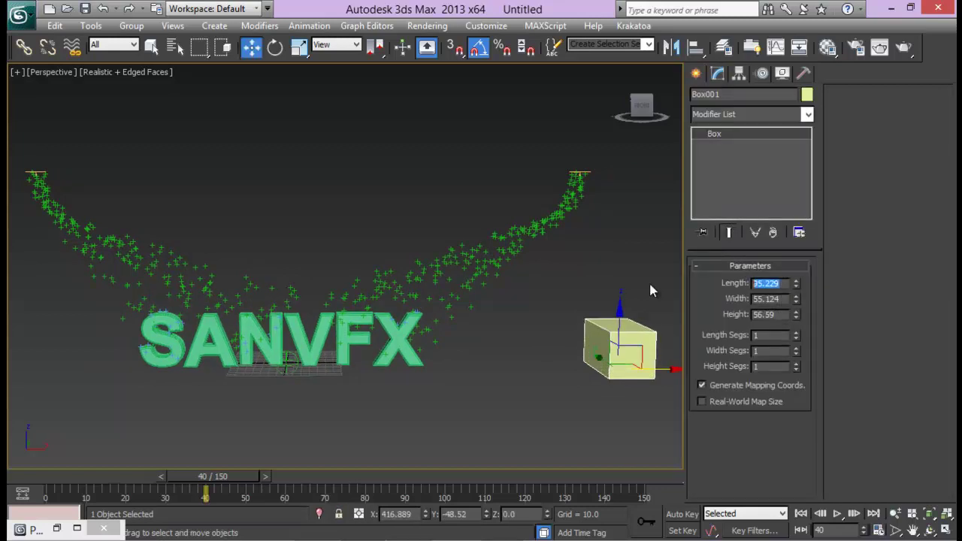
{"action": "type", "text": "100"}
{"action": "key", "text": "Tab"}
{"action": "type", "text": "100"}
{"action": "key", "text": "Tab"}
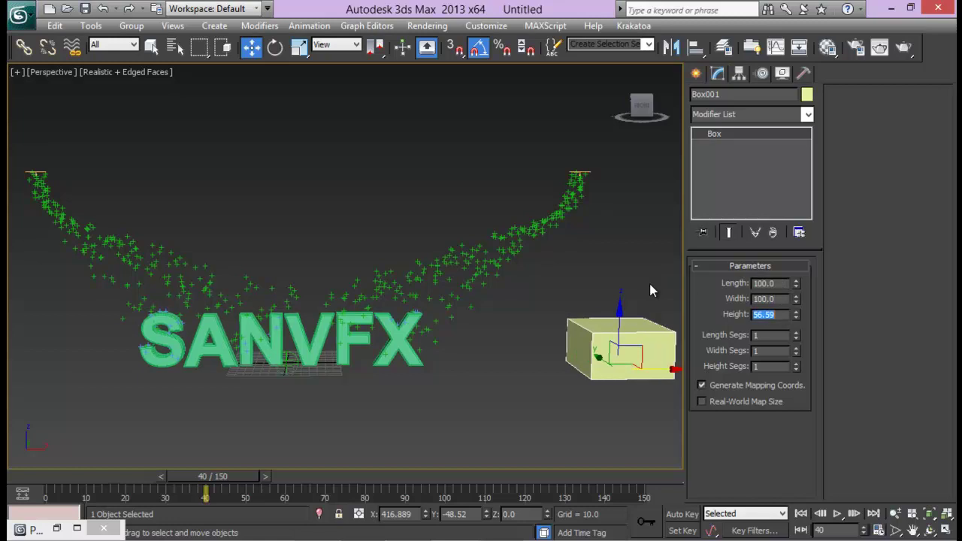
{"action": "type", "text": "100"}
{"action": "key", "text": "Return"}
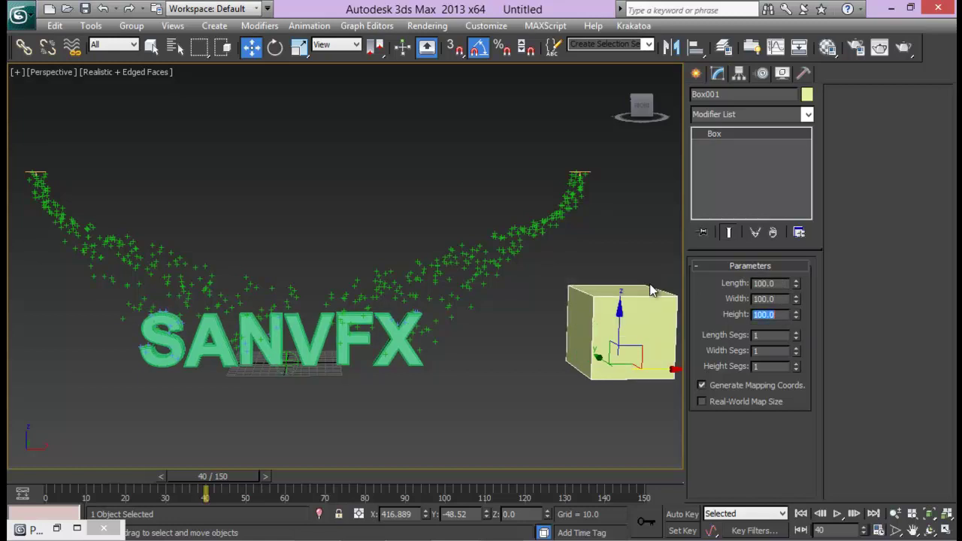
- Convert Box001 to an Editable Poly
{"action": "right_click", "coordinate": [626, 335]}
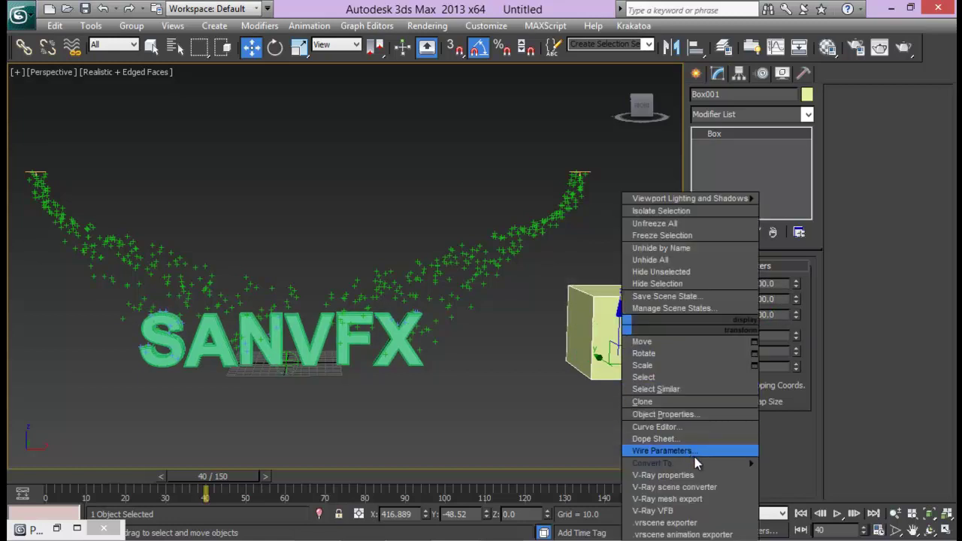
{"action": "mouse_move", "coordinate": [645, 461]}
{"action": "left_click", "coordinate": [760, 472]}
{"action": "middle_click_drag", "start_coordinate": [643, 332], "coordinate": [690, 302], "text": "alt"}
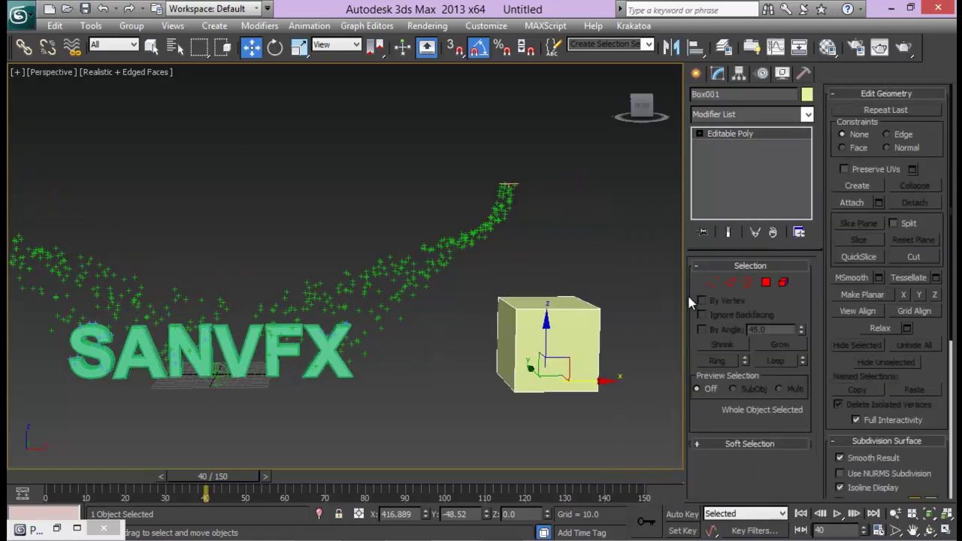
- Chamfer all 12 box edges by about 11.766 with 3 segments
{"action": "left_click", "coordinate": [728, 284]}
{"action": "left_click_drag", "start_coordinate": [606, 249], "coordinate": [546, 372]}
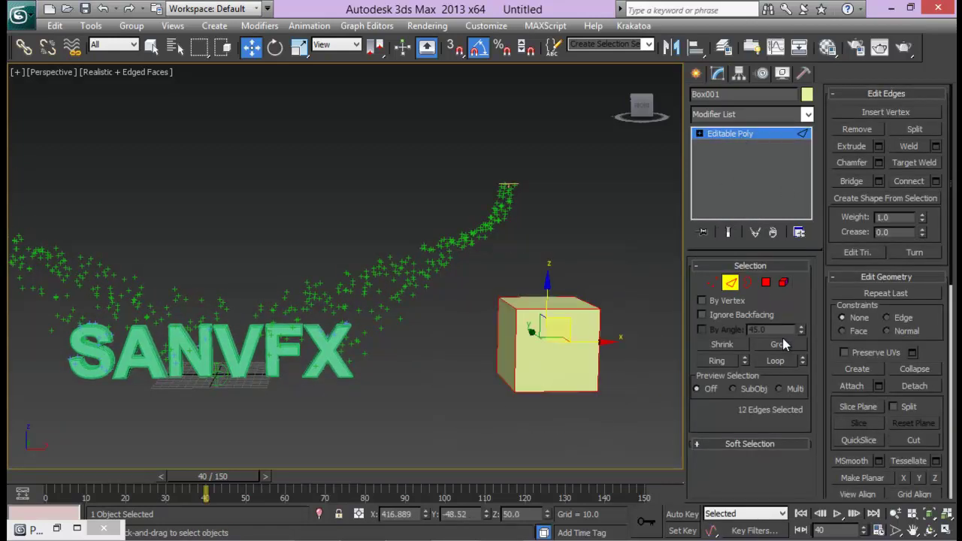
{"action": "left_click", "coordinate": [879, 163]}
{"action": "scroll", "coordinate": [585, 277], "scroll_direction": "up", "scroll_amount": 6}
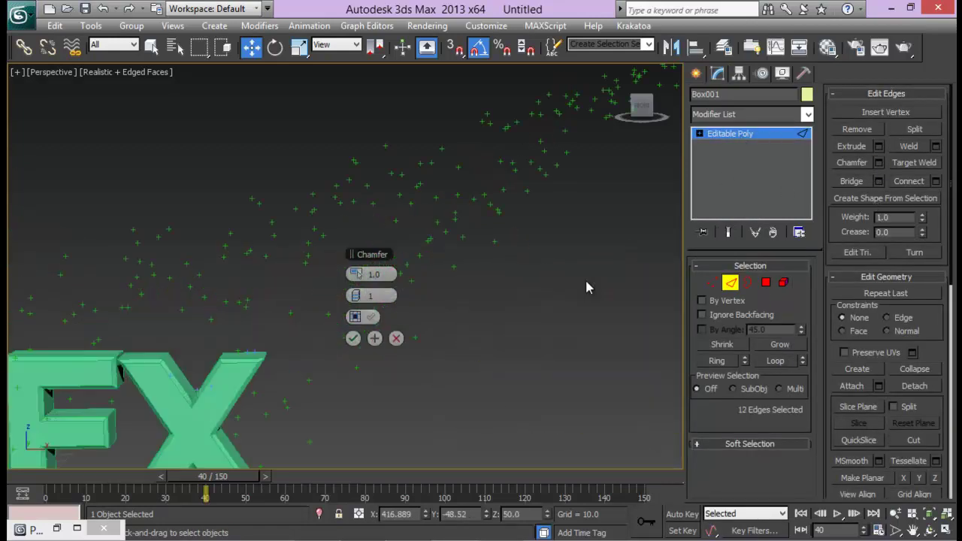
{"action": "mouse_move", "coordinate": [358, 275]}
{"action": "left_mouse_down"}
{"action": "mouse_move", "coordinate": [372, 274]}
{"action": "mouse_move", "coordinate": [359, 291]}
{"action": "left_mouse_up"}
{"action": "scroll", "coordinate": [489, 291], "scroll_direction": "down", "scroll_amount": 4}
{"action": "middle_click_drag", "start_coordinate": [492, 294], "coordinate": [498, 318], "text": "alt"}
{"action": "left_click_drag", "start_coordinate": [368, 274], "coordinate": [359, 293]}
{"action": "left_click", "coordinate": [354, 337]}
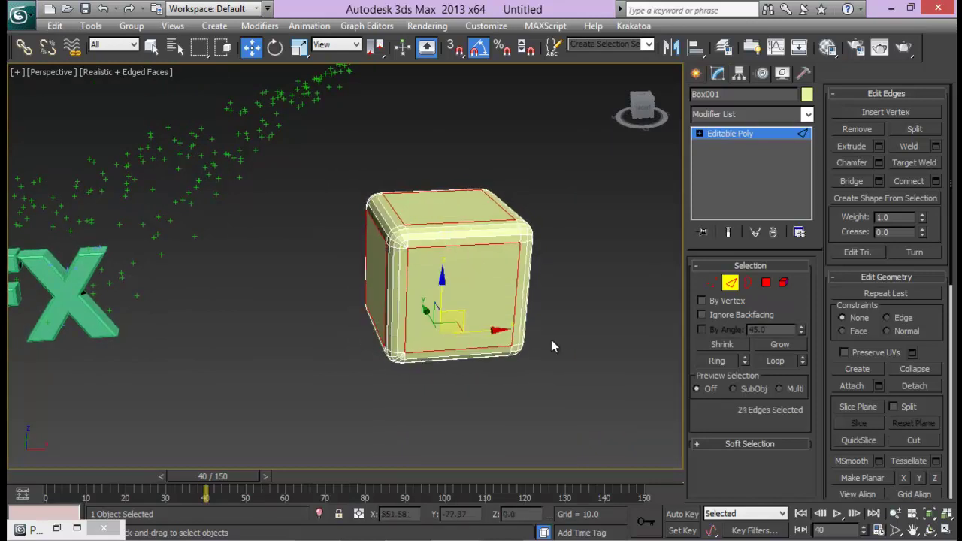
{"action": "left_click", "coordinate": [568, 332]}
{"action": "scroll", "coordinate": [560, 319], "scroll_direction": "down", "scroll_amount": 5}
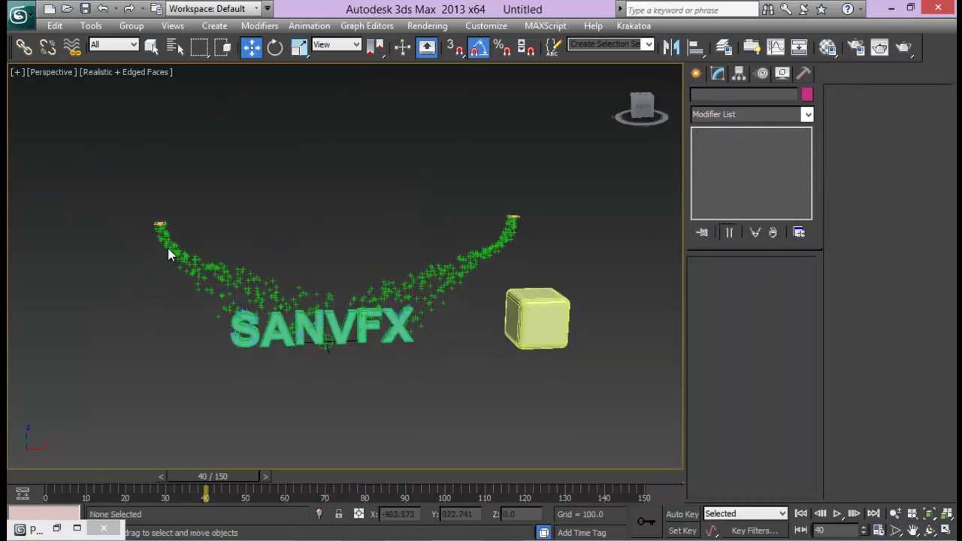
- Add a Shape Instance operator to Event 002 using Box001 as the particle geometry
{"action": "left_click", "coordinate": [527, 334]}
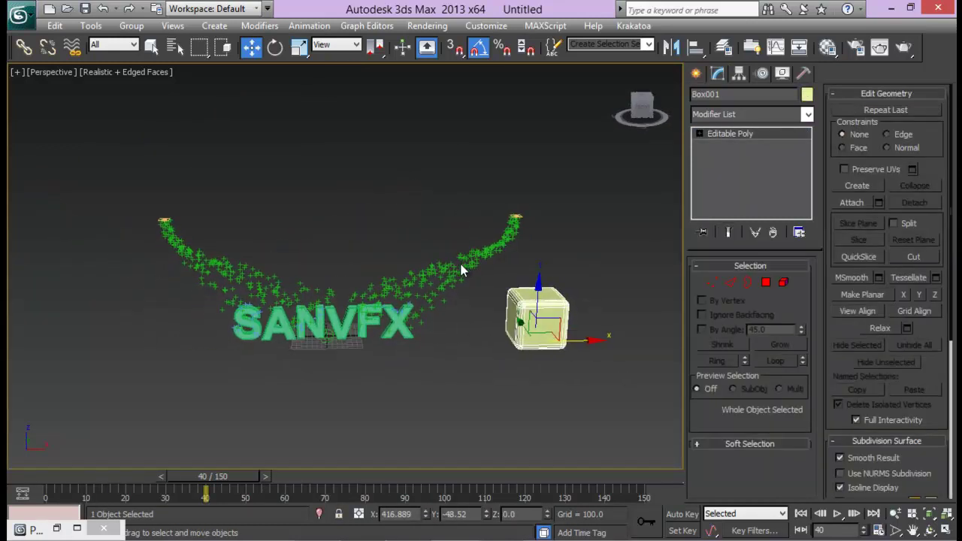
{"action": "left_click", "coordinate": [57, 529]}
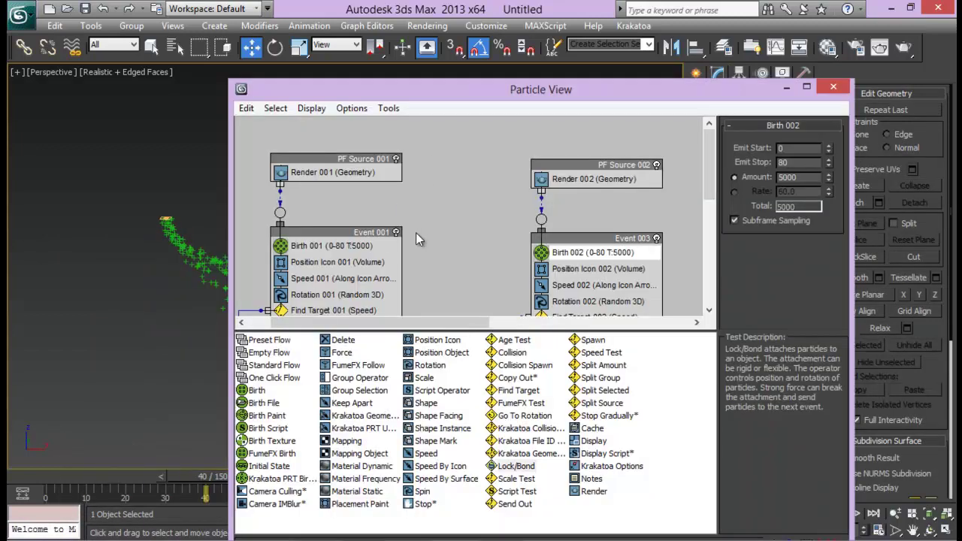
{"action": "middle_click_drag", "start_coordinate": [416, 232], "coordinate": [418, 152]}
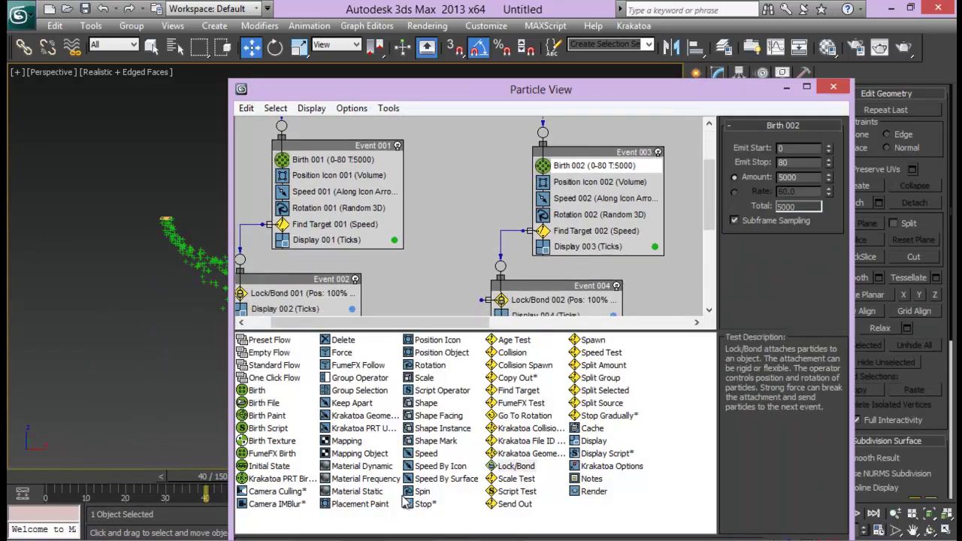
{"action": "mouse_move", "coordinate": [447, 432]}
{"action": "left_mouse_down"}
{"action": "mouse_move", "coordinate": [331, 236]}
{"action": "mouse_move", "coordinate": [307, 309]}
{"action": "left_mouse_up"}
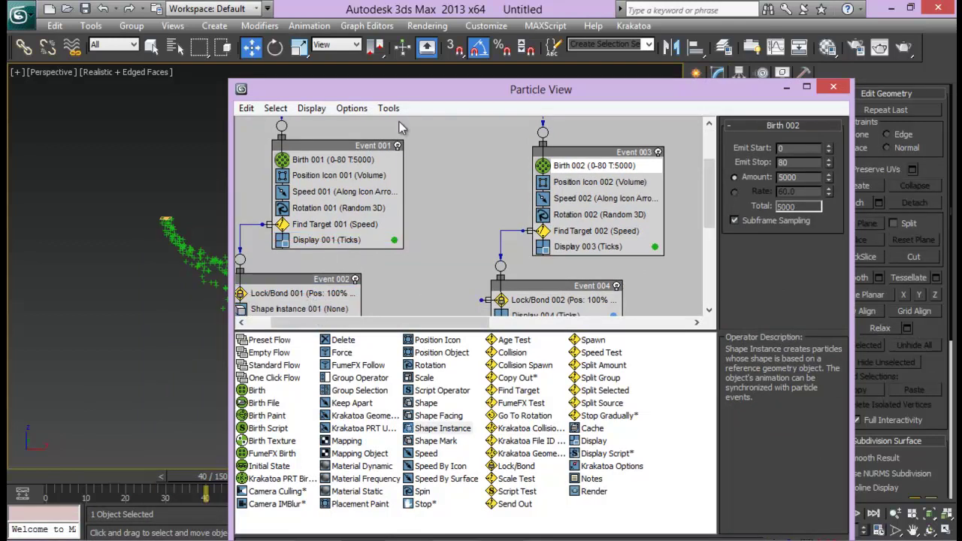
{"action": "left_click_drag", "start_coordinate": [429, 91], "coordinate": [588, 129]}
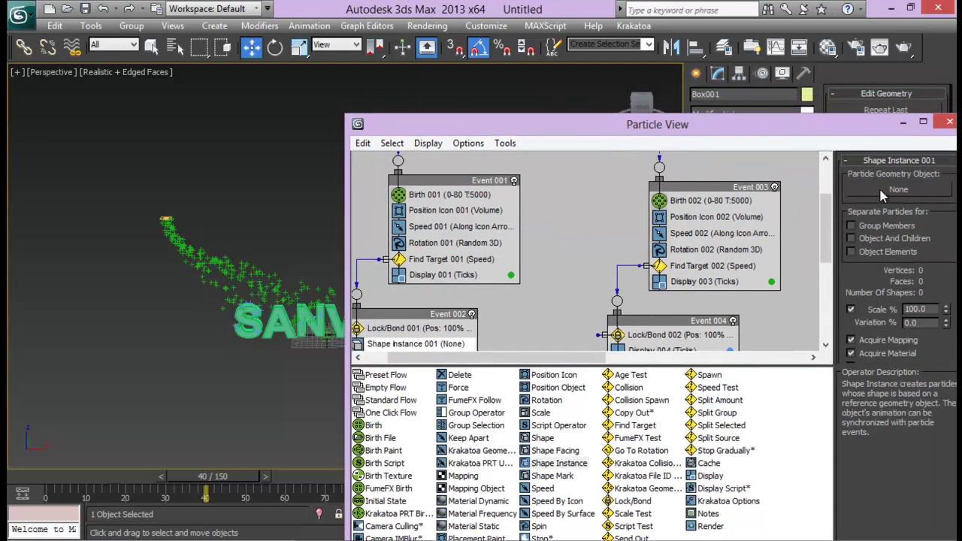
{"action": "left_click_drag", "start_coordinate": [861, 128], "coordinate": [863, 88]}
{"action": "left_click", "coordinate": [426, 175]}
{"action": "left_click", "coordinate": [538, 309]}
- Set Display 002 type to Geometry and preview the box-shaped particles
{"action": "middle_click_drag", "start_coordinate": [514, 266], "coordinate": [530, 236]}
{"action": "left_click", "coordinate": [449, 261]}
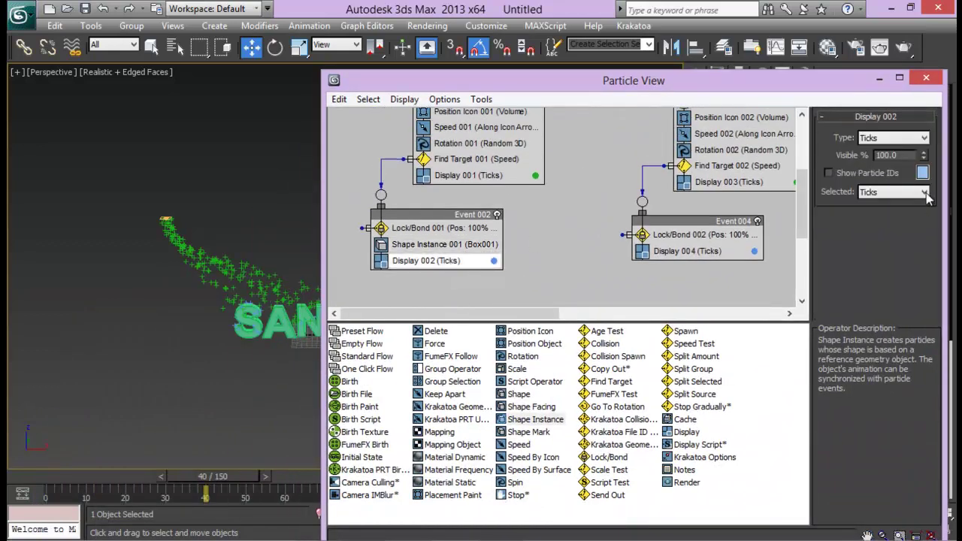
{"action": "left_click", "coordinate": [899, 140]}
{"action": "left_click", "coordinate": [886, 205]}
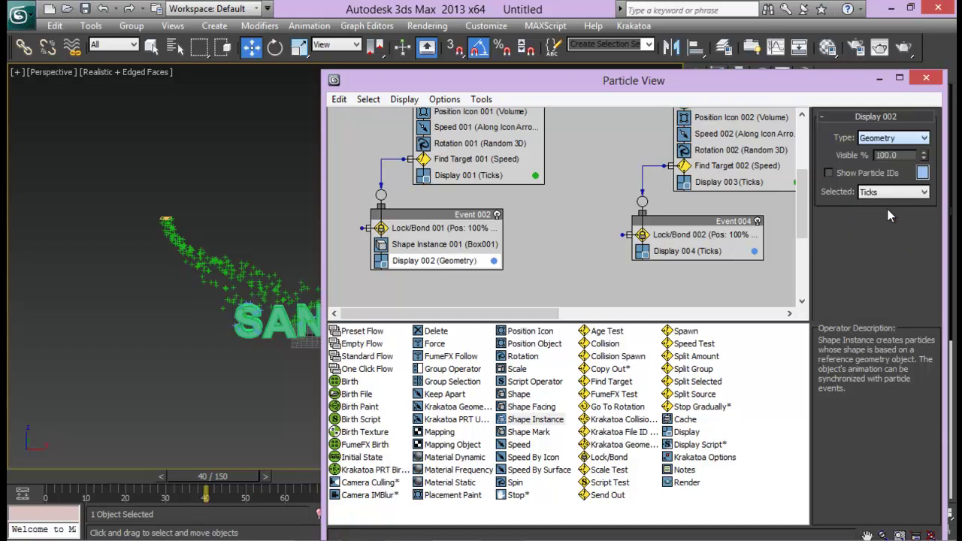
{"action": "left_click", "coordinate": [879, 79]}
{"action": "left_click_drag", "start_coordinate": [253, 479], "coordinate": [221, 474]}
- Copy the Shape Instance operator into Events 001, 003 and 004
{"action": "key", "text": "w"}
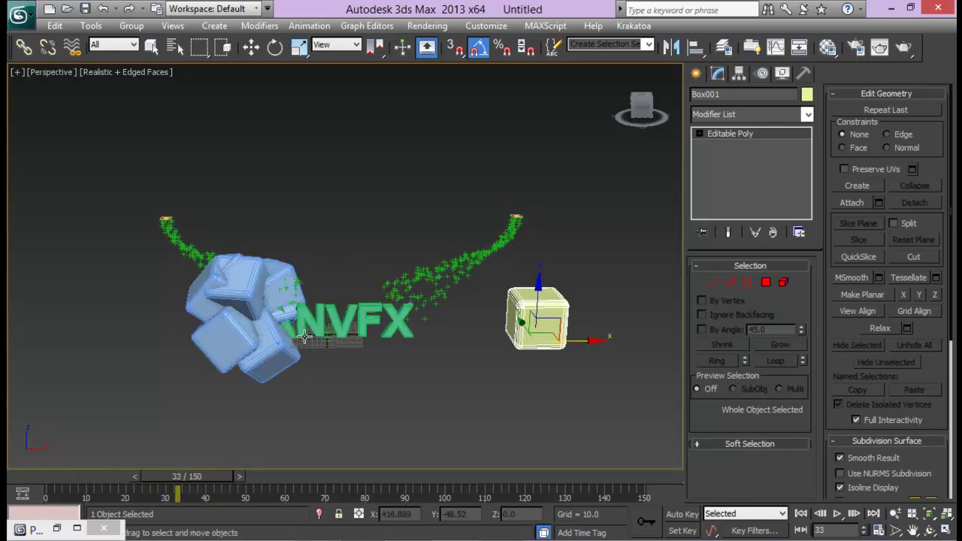
{"action": "left_click", "coordinate": [56, 529]}
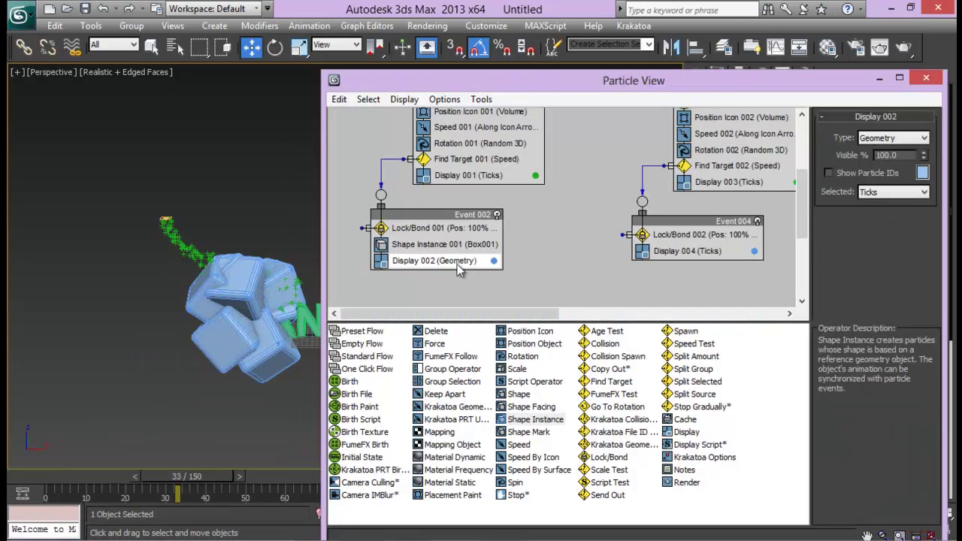
{"action": "left_click", "coordinate": [446, 245]}
{"action": "middle_click_drag", "start_coordinate": [537, 210], "coordinate": [536, 236]}
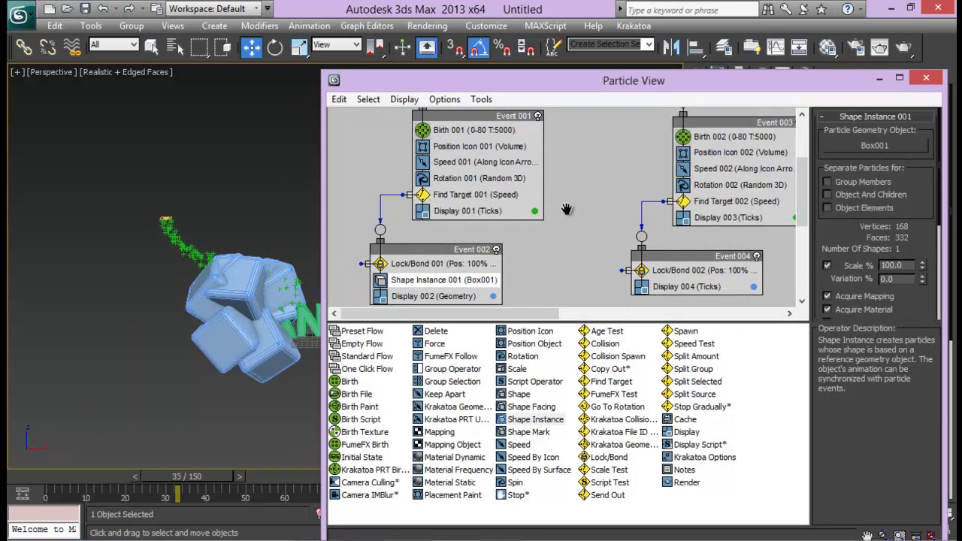
{"action": "mouse_move", "coordinate": [436, 272]}
{"action": "left_mouse_down", "text": "shift"}
{"action": "mouse_move", "coordinate": [452, 209]}
{"action": "mouse_move", "coordinate": [472, 202]}
{"action": "left_mouse_up", "text": "shift"}
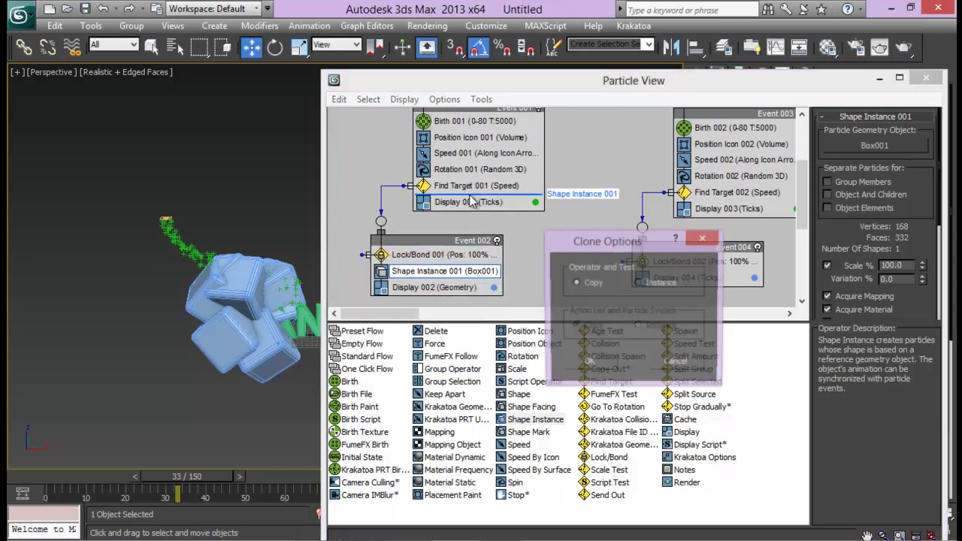
{"action": "left_click", "coordinate": [588, 361]}
{"action": "middle_click_drag", "start_coordinate": [571, 233], "coordinate": [551, 225]}
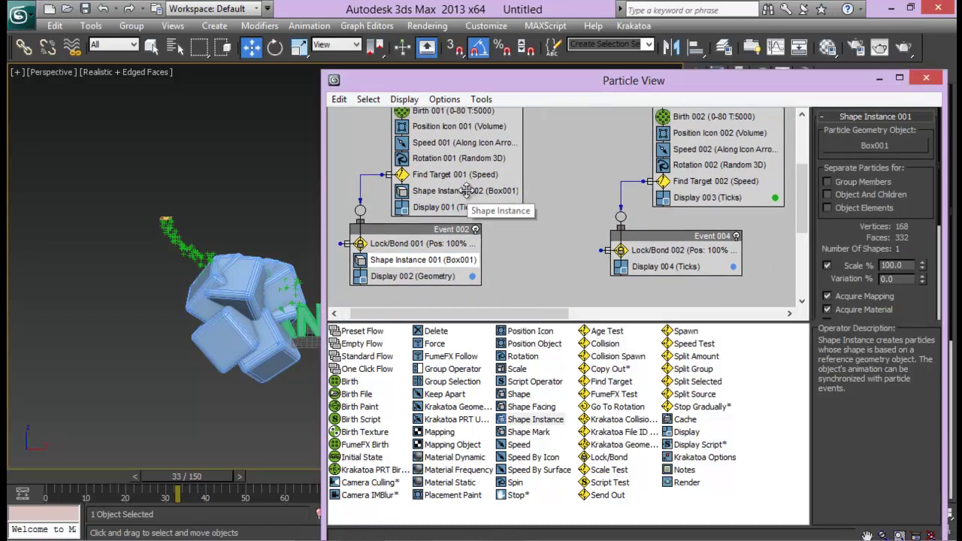
{"action": "mouse_move", "coordinate": [466, 191]}
{"action": "left_mouse_down"}
{"action": "mouse_move", "coordinate": [715, 183]}
{"action": "mouse_move", "coordinate": [702, 259]}
{"action": "mouse_move", "coordinate": [741, 259]}
{"action": "left_mouse_up"}
{"action": "left_click", "coordinate": [587, 363]}
{"action": "left_click", "coordinate": [588, 362]}
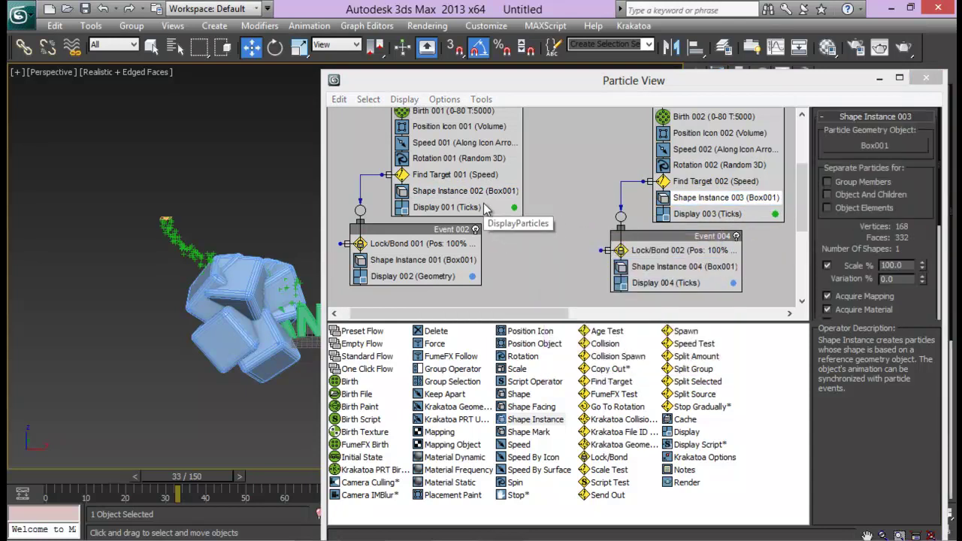
- Set Display 001, 003 and 004 types to Geometry, then select Shape Instance 002
{"action": "left_click", "coordinate": [453, 211]}
{"action": "left_click", "coordinate": [888, 142]}
{"action": "left_click", "coordinate": [893, 214]}
{"action": "left_click", "coordinate": [752, 216]}
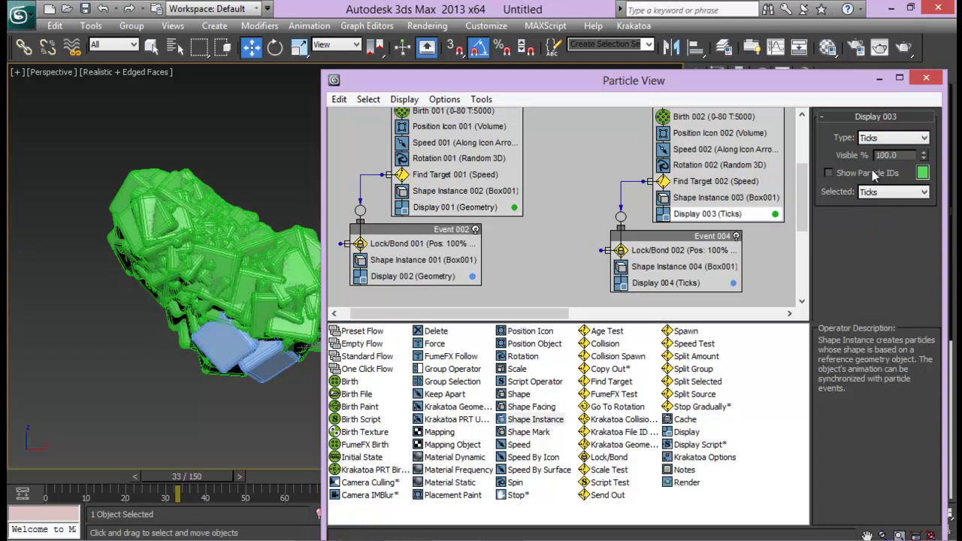
{"action": "left_click", "coordinate": [904, 140]}
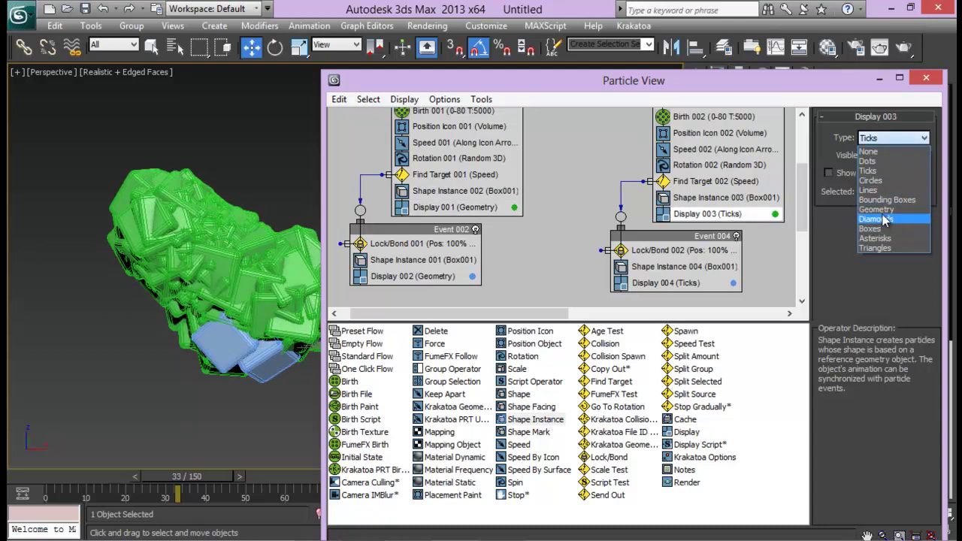
{"action": "left_click", "coordinate": [889, 214]}
{"action": "left_click", "coordinate": [699, 283]}
{"action": "left_click", "coordinate": [893, 137]}
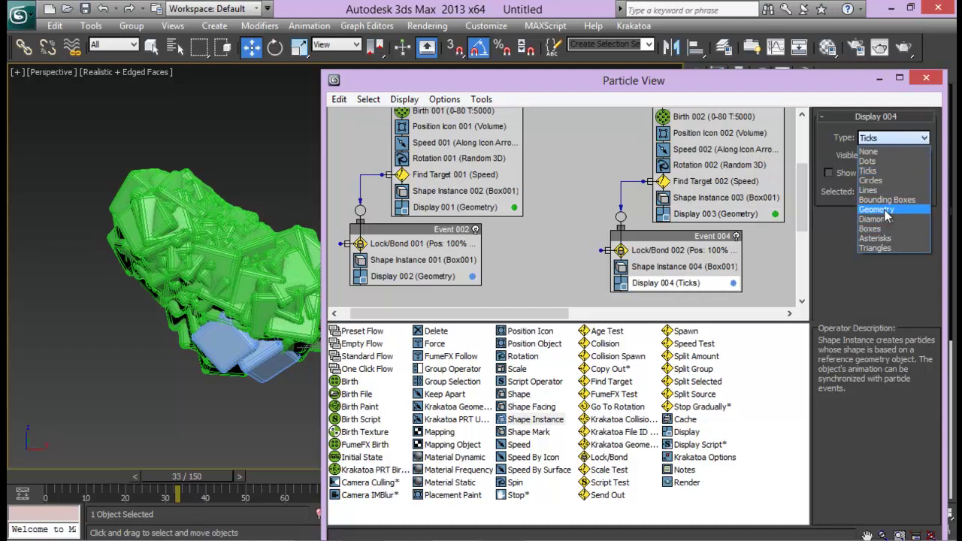
{"action": "left_click", "coordinate": [883, 210]}
{"action": "left_click", "coordinate": [712, 198]}
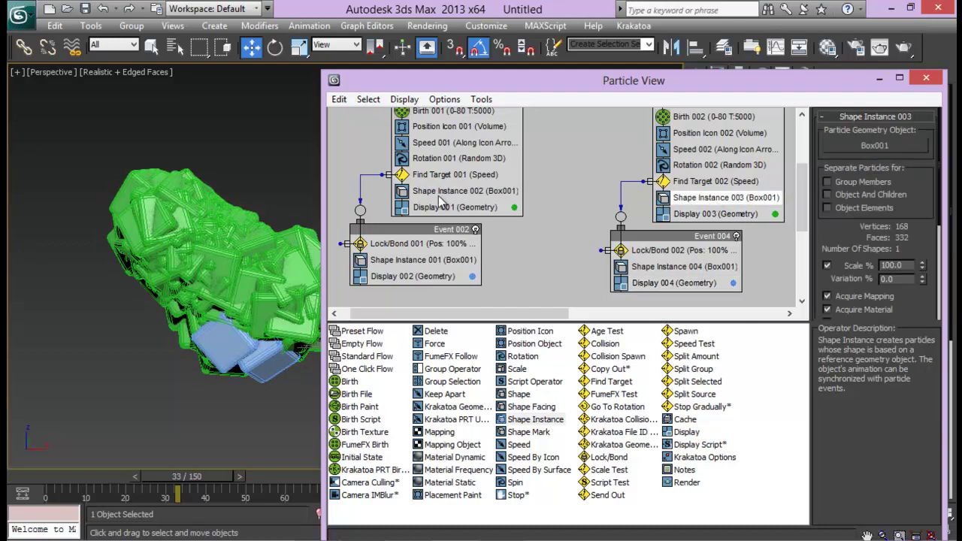
{"action": "left_click", "coordinate": [463, 191]}
- Set Shape Instance 002 to 7% scale with 85% variation and preview the animation
{"action": "left_click_drag", "start_coordinate": [544, 88], "coordinate": [558, 109]}
{"action": "left_click_drag", "start_coordinate": [212, 485], "coordinate": [139, 472]}
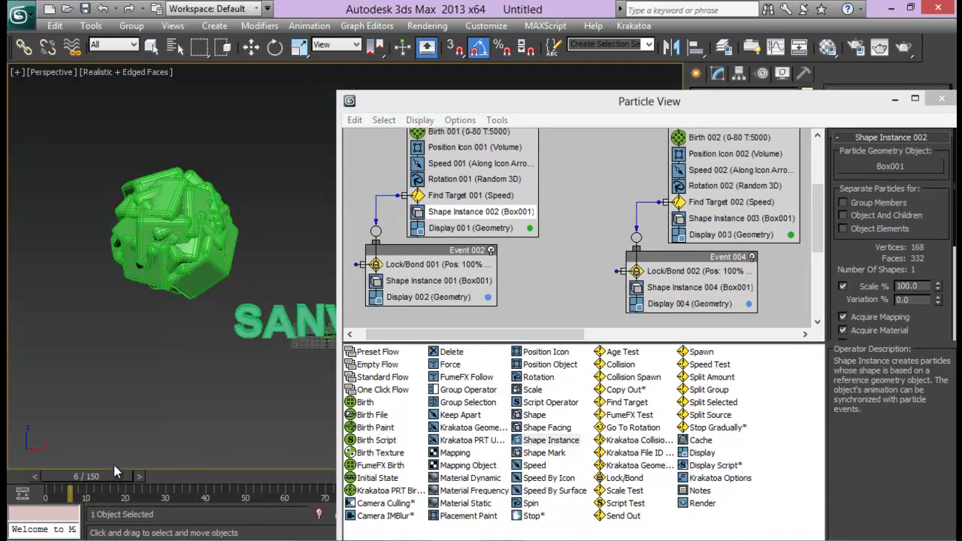
{"action": "scroll", "coordinate": [887, 241], "scroll_direction": "down", "scroll_amount": 3}
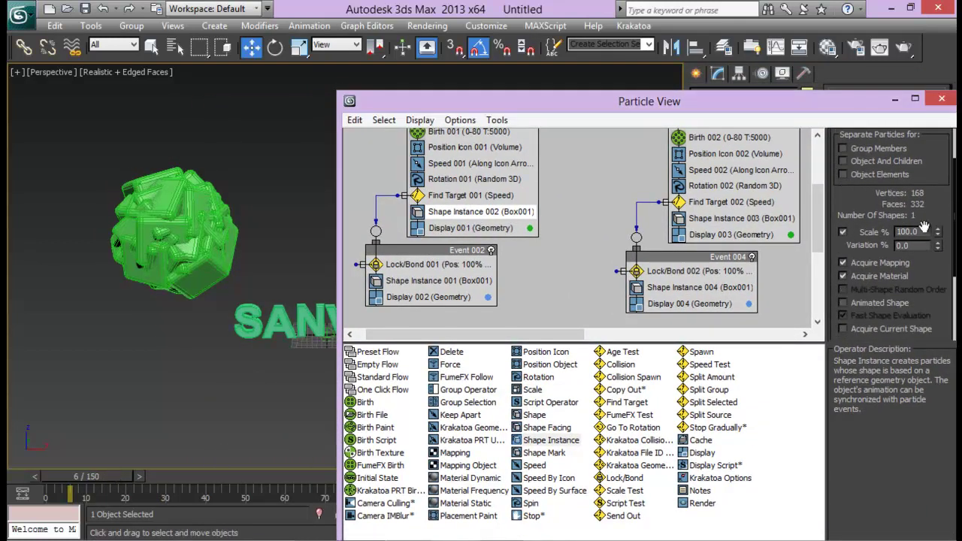
{"action": "left_click_drag", "start_coordinate": [938, 234], "coordinate": [955, 288]}
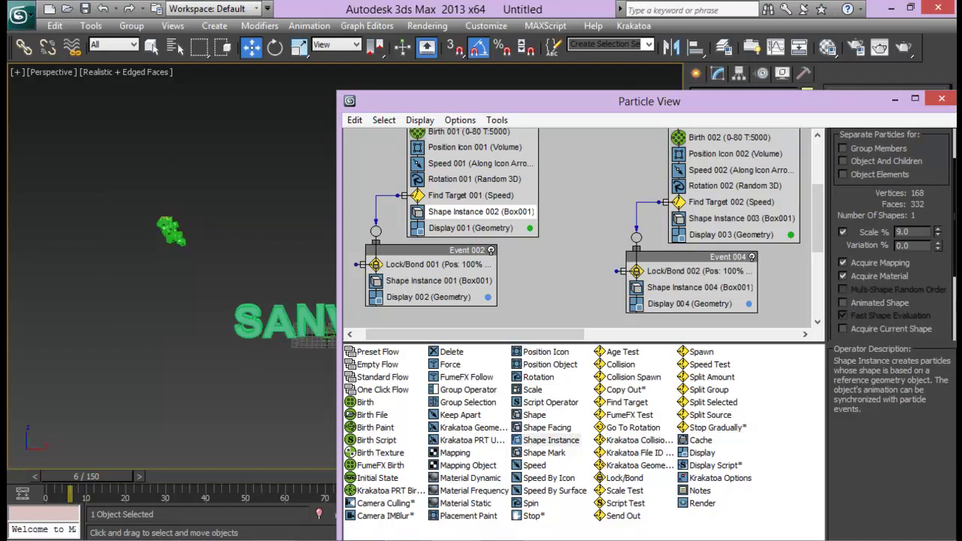
{"action": "scroll", "coordinate": [187, 253], "scroll_direction": "up", "scroll_amount": 5}
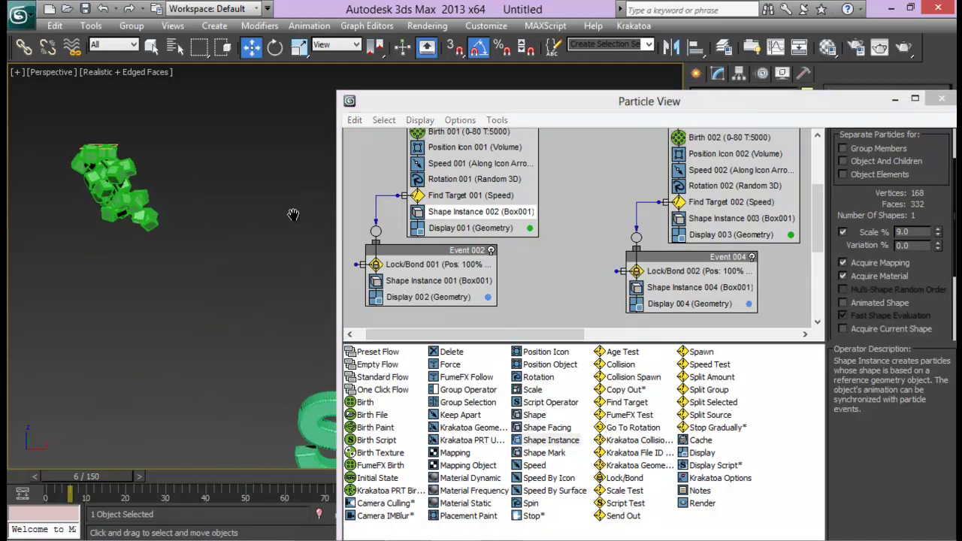
{"action": "left_click_drag", "start_coordinate": [937, 246], "coordinate": [935, 175]}
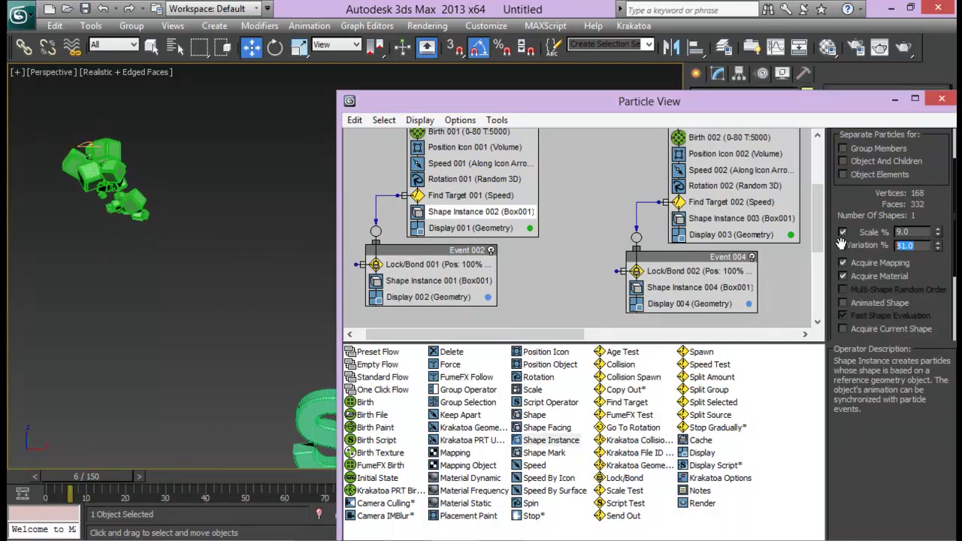
{"action": "key", "text": "Return"}
{"action": "left_click", "coordinate": [939, 235]}
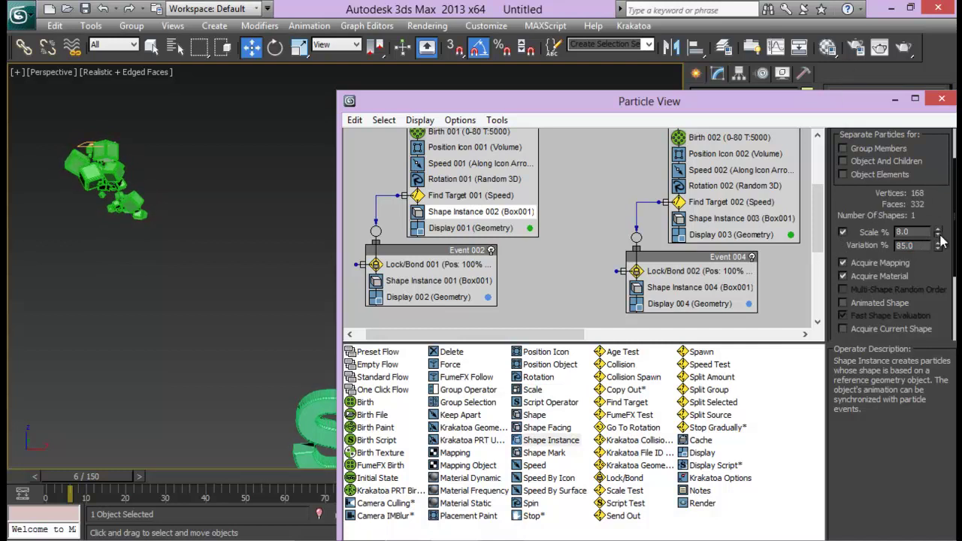
{"action": "left_click", "coordinate": [939, 235]}
{"action": "left_click", "coordinate": [938, 230]}
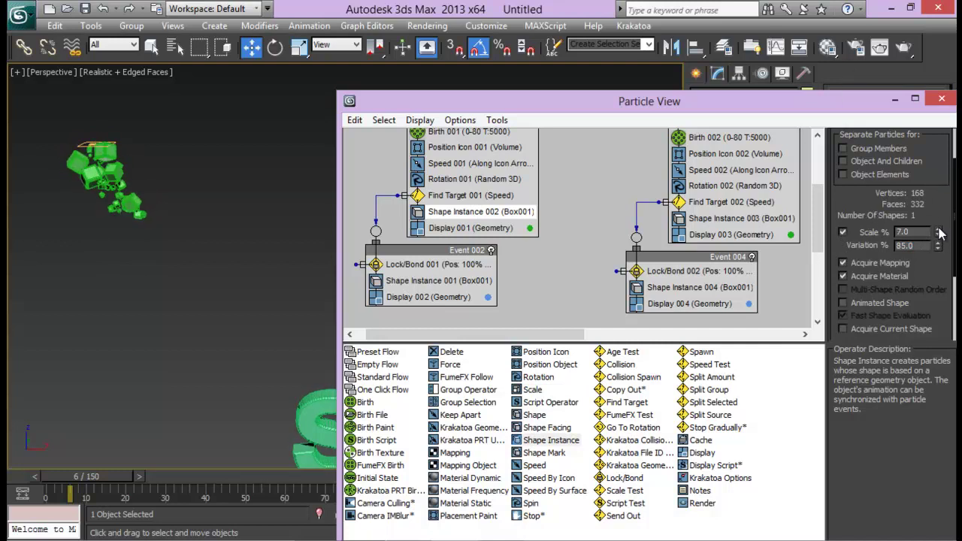
{"action": "key", "text": "/"}
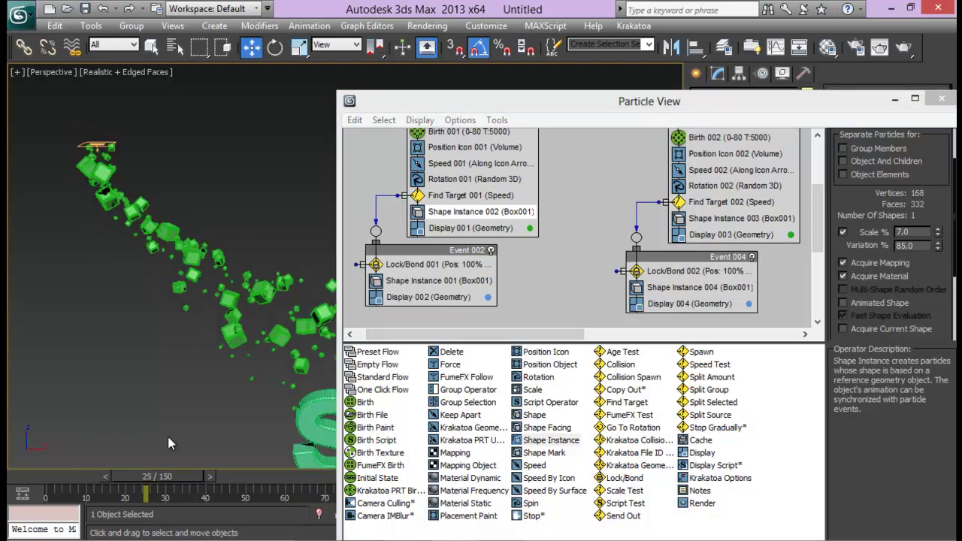
- Pan the viewport and scrub the timeline to inspect the box cluster
{"action": "middle_click_drag", "start_coordinate": [132, 238], "coordinate": [4, 260]}
{"action": "left_click", "coordinate": [941, 98]}
{"action": "middle_click_drag", "start_coordinate": [347, 211], "coordinate": [419, 203]}
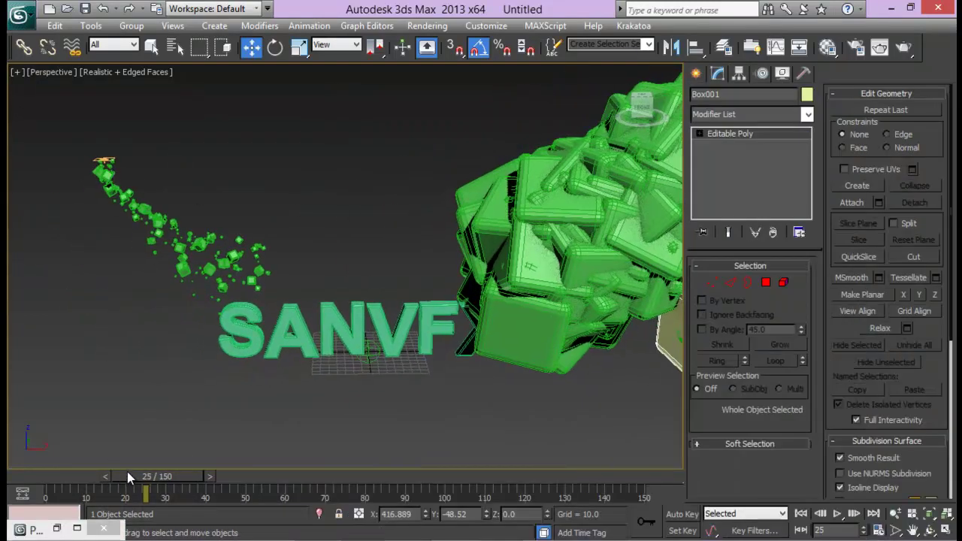
{"action": "mouse_move", "coordinate": [132, 471]}
{"action": "left_mouse_down"}
{"action": "mouse_move", "coordinate": [192, 469]}
{"action": "mouse_move", "coordinate": [142, 466]}
{"action": "left_mouse_up"}
{"action": "key", "text": "w"}
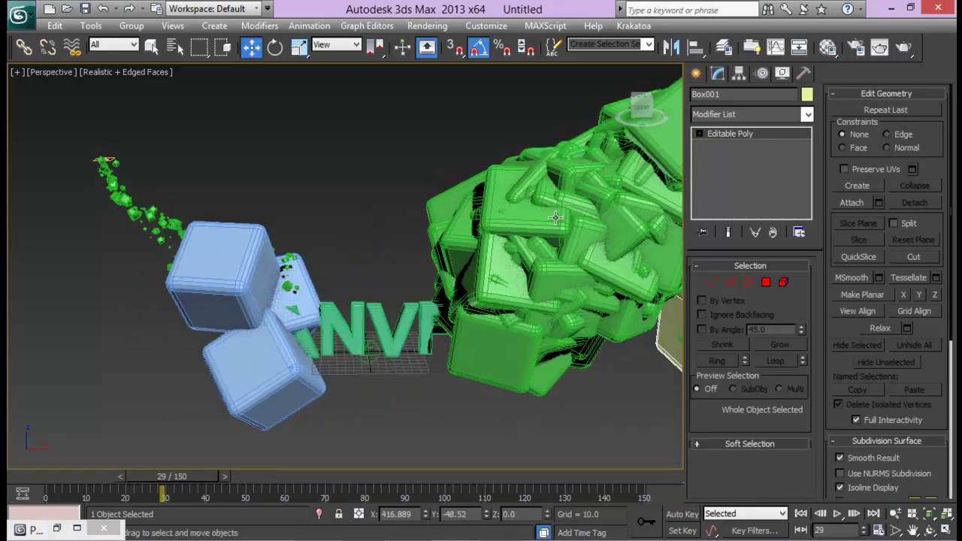
{"action": "middle_click_drag", "start_coordinate": [556, 215], "coordinate": [517, 168]}
- Delete Shape Instance 003 and Shape Instance 004 from the second flow in Particle View
{"action": "key", "text": "6"}
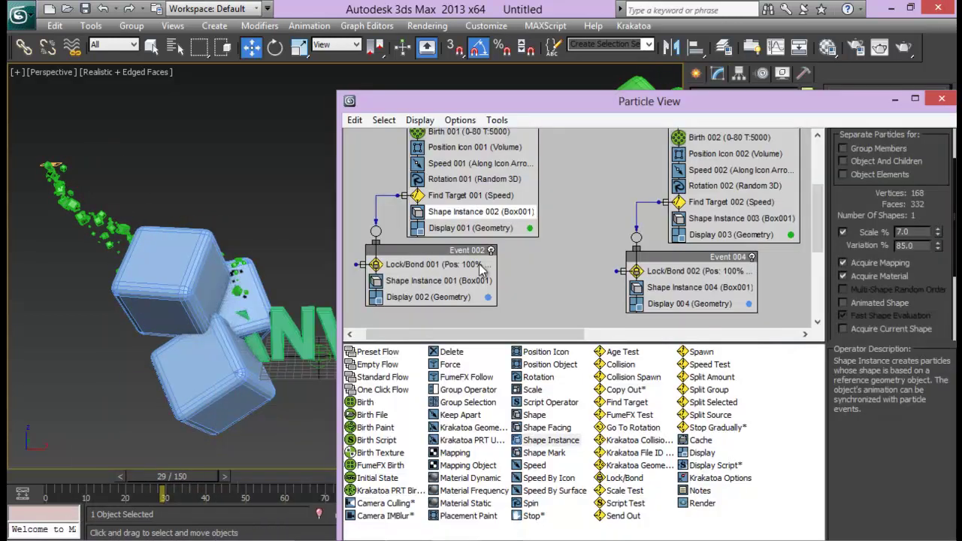
{"action": "left_click", "coordinate": [720, 218]}
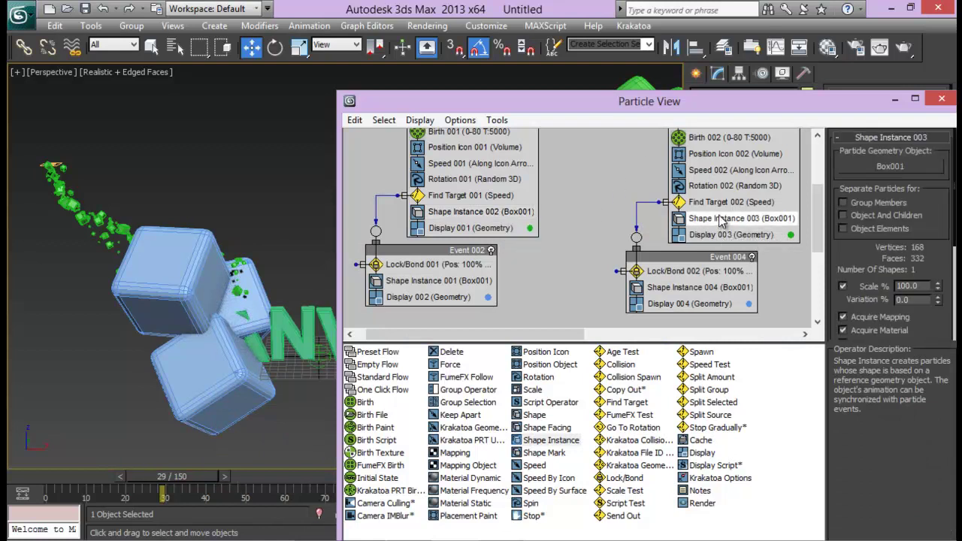
{"action": "right_click", "coordinate": [719, 217]}
{"action": "left_click", "coordinate": [756, 385]}
{"action": "left_click", "coordinate": [675, 289]}
{"action": "right_click", "coordinate": [675, 289]}
{"action": "left_click", "coordinate": [707, 464]}
{"action": "left_click", "coordinate": [434, 280]}
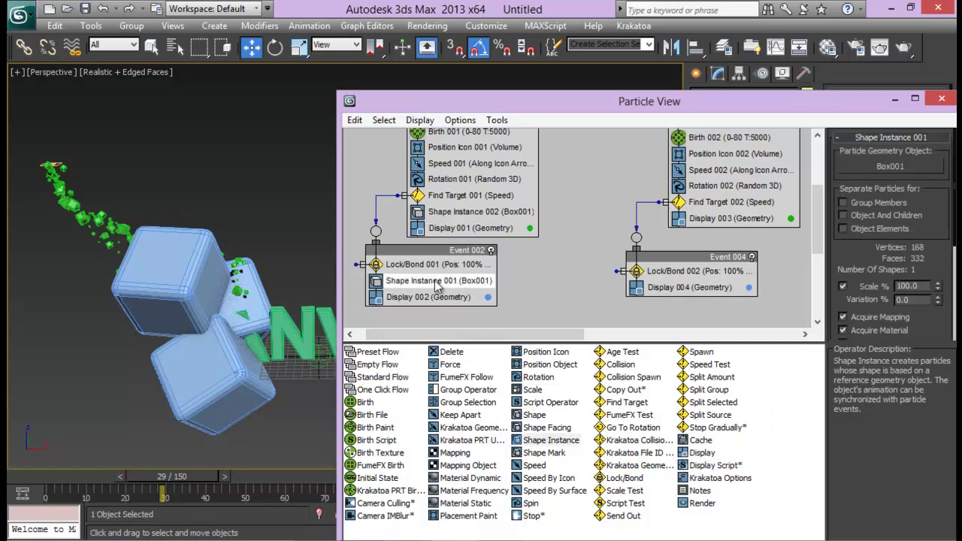
- Replace Shape Instance 001 in Event 002 with an instance of the 7% Shape Instance 002
{"action": "right_click", "coordinate": [434, 280]}
{"action": "left_click", "coordinate": [477, 451]}
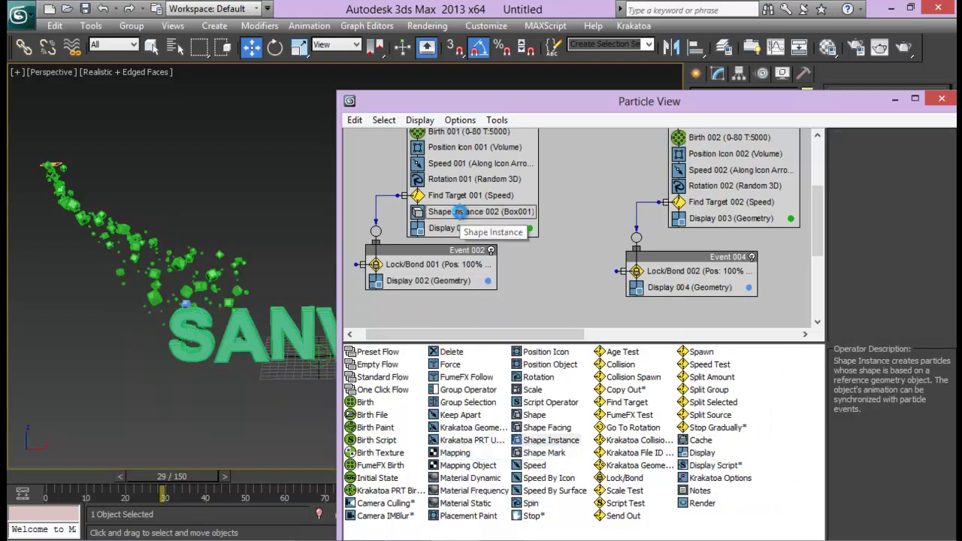
{"action": "left_click", "coordinate": [462, 212]}
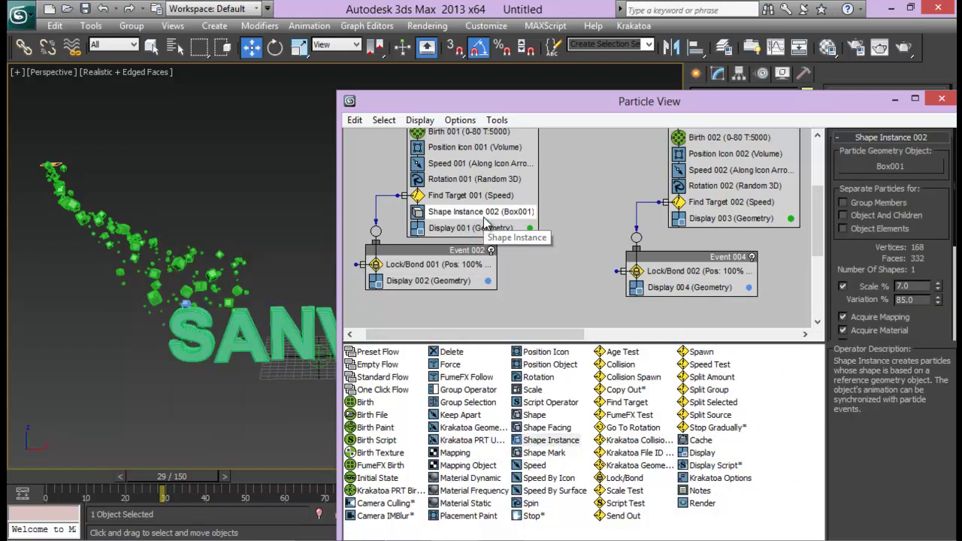
{"action": "left_click_drag", "start_coordinate": [485, 218], "coordinate": [499, 272], "text": "shift"}
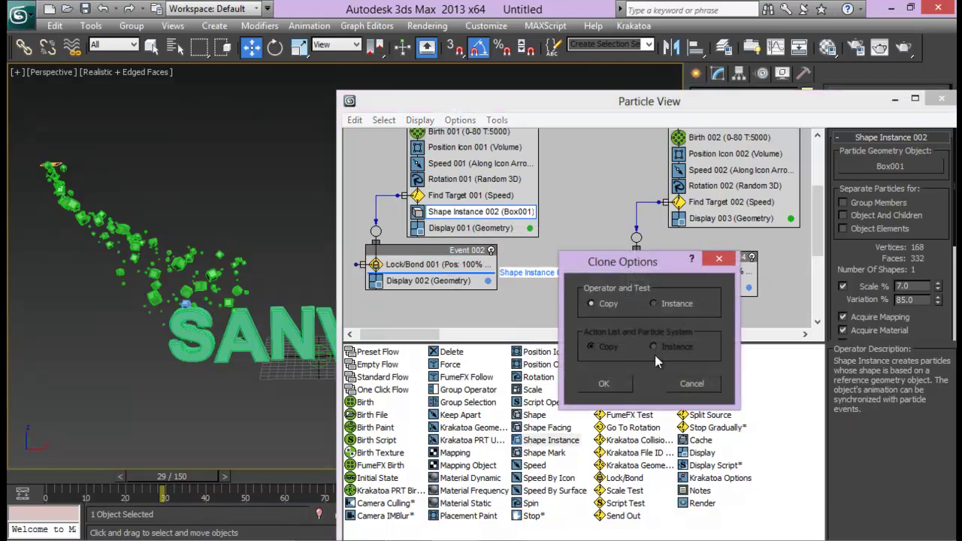
{"action": "left_click", "coordinate": [604, 384]}
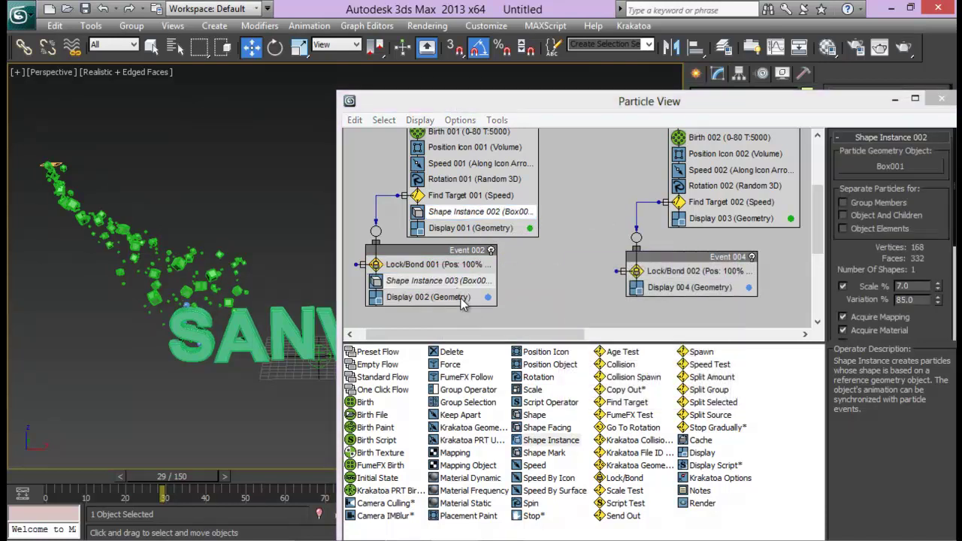
- Instance the 7% shape into both events of the second flow, then review the timeline
{"action": "mouse_move", "coordinate": [428, 280]}
{"action": "left_mouse_down"}
{"action": "mouse_move", "coordinate": [689, 228]}
{"action": "mouse_move", "coordinate": [687, 215]}
{"action": "left_mouse_up"}
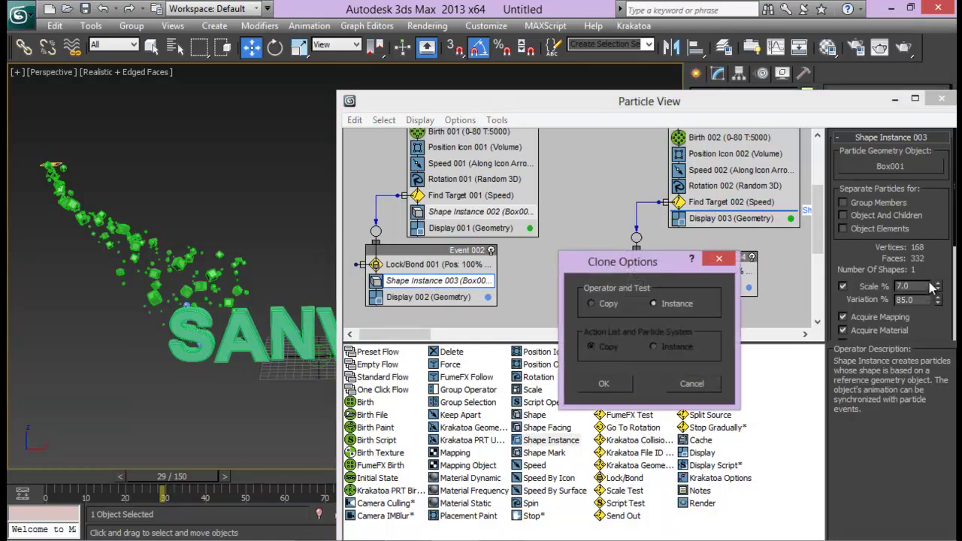
{"action": "left_click", "coordinate": [623, 389]}
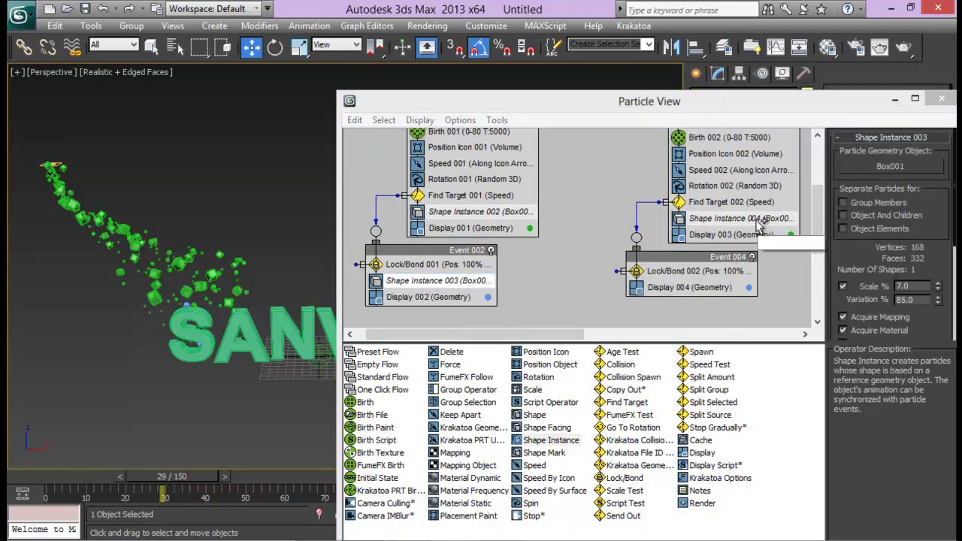
{"action": "left_click_drag", "start_coordinate": [731, 218], "coordinate": [721, 276]}
{"action": "left_click", "coordinate": [692, 384]}
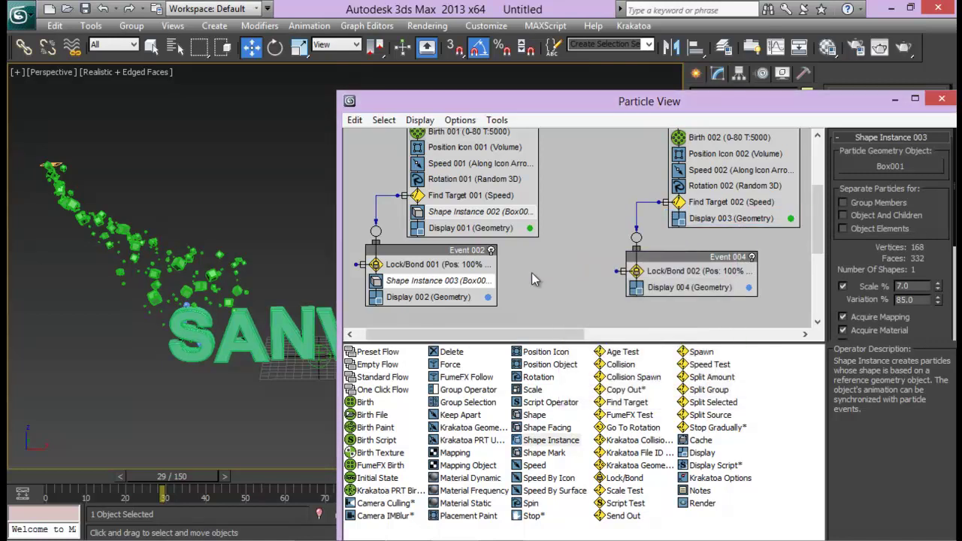
{"action": "mouse_move", "coordinate": [451, 280]}
{"action": "left_mouse_down"}
{"action": "mouse_move", "coordinate": [443, 261]}
{"action": "mouse_move", "coordinate": [445, 290]}
{"action": "mouse_move", "coordinate": [699, 220]}
{"action": "left_mouse_up"}
{"action": "left_click", "coordinate": [605, 385]}
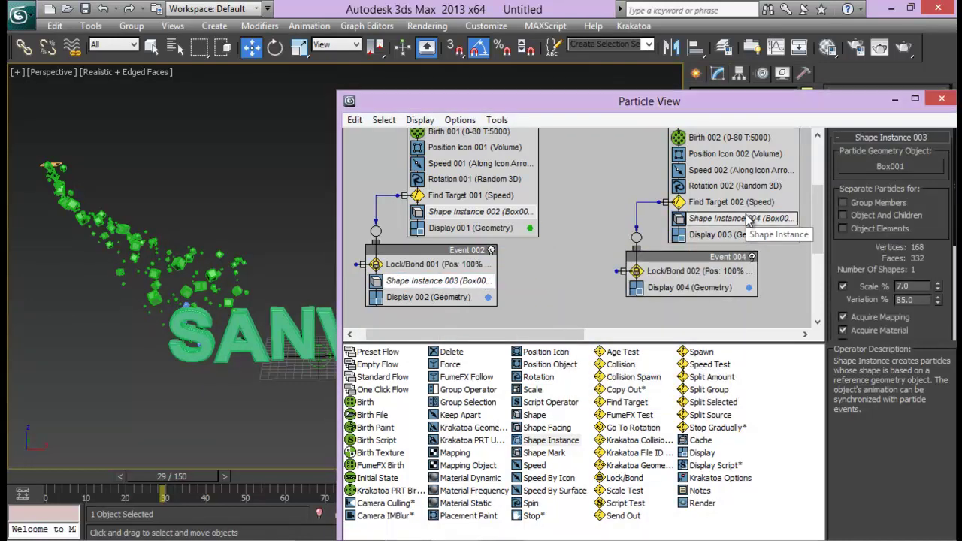
{"action": "mouse_move", "coordinate": [743, 217]}
{"action": "left_mouse_down"}
{"action": "mouse_move", "coordinate": [721, 277]}
{"action": "mouse_move", "coordinate": [752, 280]}
{"action": "left_mouse_up"}
{"action": "left_click", "coordinate": [605, 384]}
{"action": "left_click", "coordinate": [941, 98]}
{"action": "left_click_drag", "start_coordinate": [157, 476], "coordinate": [570, 456]}
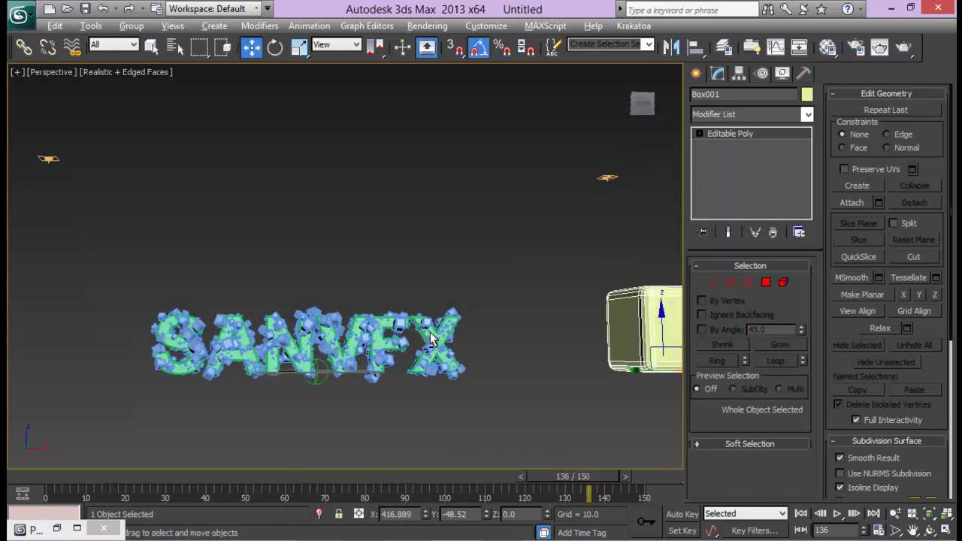
- Set the second flow's Shape Instance 004 scale to 3% in Particle View
{"action": "middle_click_drag", "start_coordinate": [432, 338], "coordinate": [306, 274], "text": "alt"}
{"action": "scroll", "coordinate": [306, 274], "scroll_direction": "up", "scroll_amount": 5}
{"action": "scroll", "coordinate": [160, 381], "scroll_direction": "down", "scroll_amount": 5}
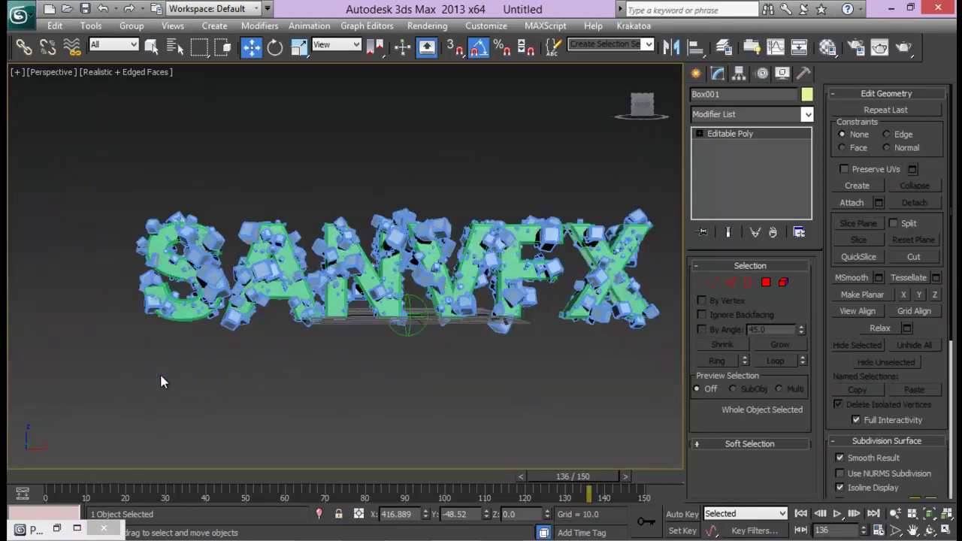
{"action": "scroll", "coordinate": [159, 383], "scroll_direction": "down", "scroll_amount": 1}
{"action": "left_click", "coordinate": [56, 528]}
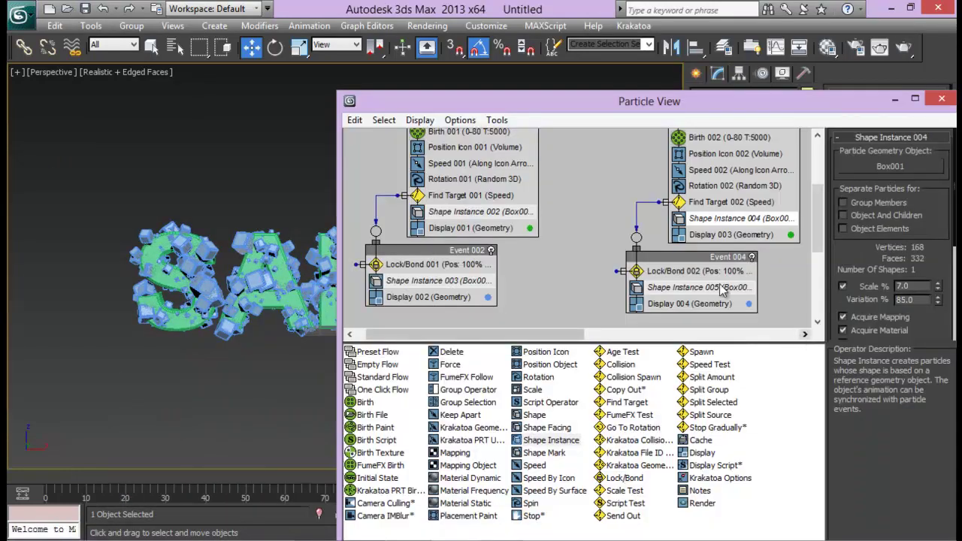
{"action": "right_click", "coordinate": [938, 292]}
{"action": "left_click_drag", "start_coordinate": [939, 290], "coordinate": [942, 297]}
{"action": "left_click", "coordinate": [938, 287]}
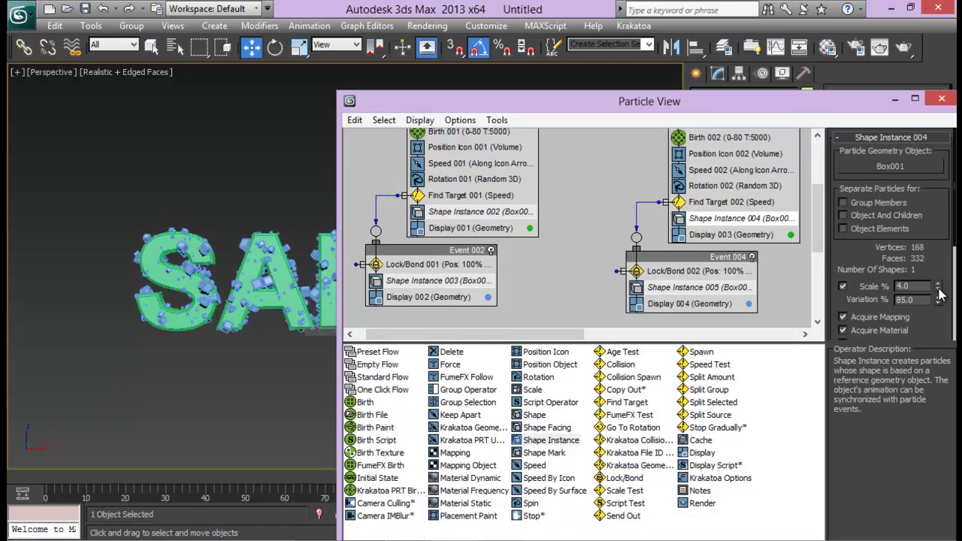
{"action": "left_click", "coordinate": [938, 291]}
{"action": "scroll", "coordinate": [172, 319], "scroll_direction": "up", "scroll_amount": 2}
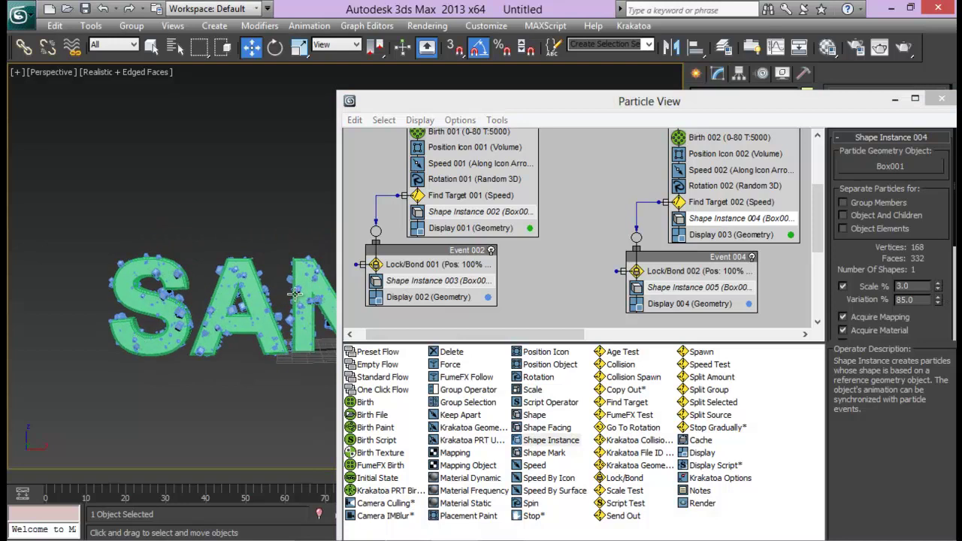
{"action": "middle_click_drag", "start_coordinate": [597, 170], "coordinate": [589, 253]}
{"action": "left_click", "coordinate": [895, 99]}
- Hide the VFX and SAN text objects so only the particles remain
{"action": "right_click", "coordinate": [237, 326]}
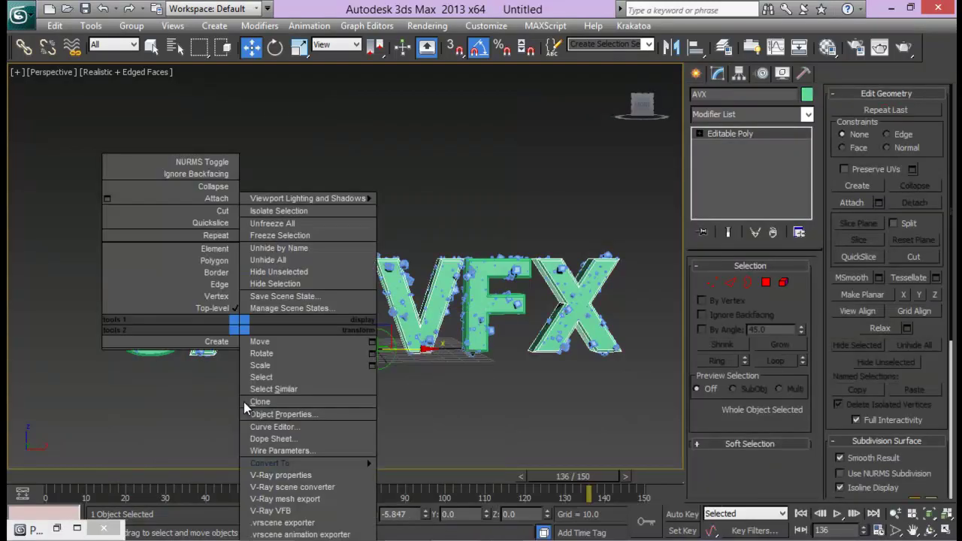
{"action": "left_click", "coordinate": [283, 297]}
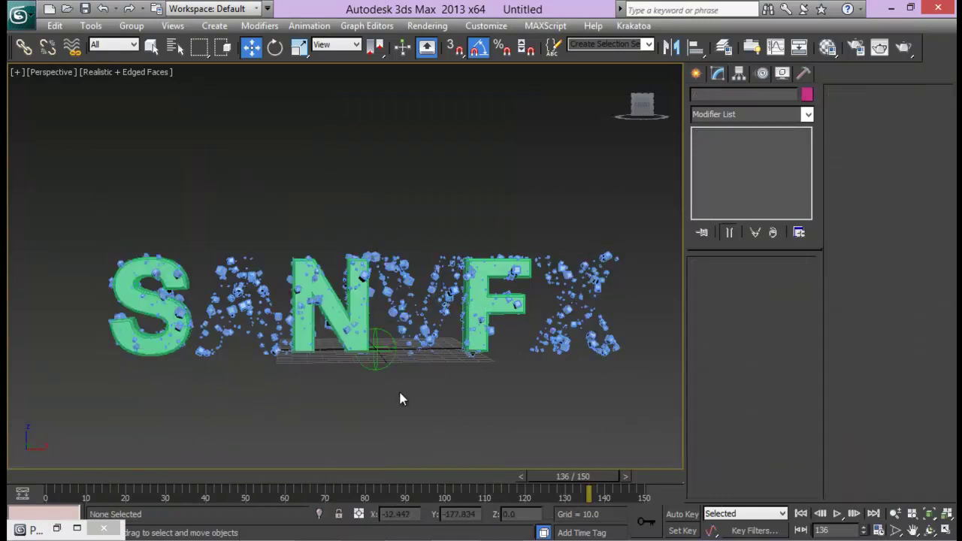
{"action": "left_click", "coordinate": [357, 338]}
{"action": "right_click", "coordinate": [355, 322]}
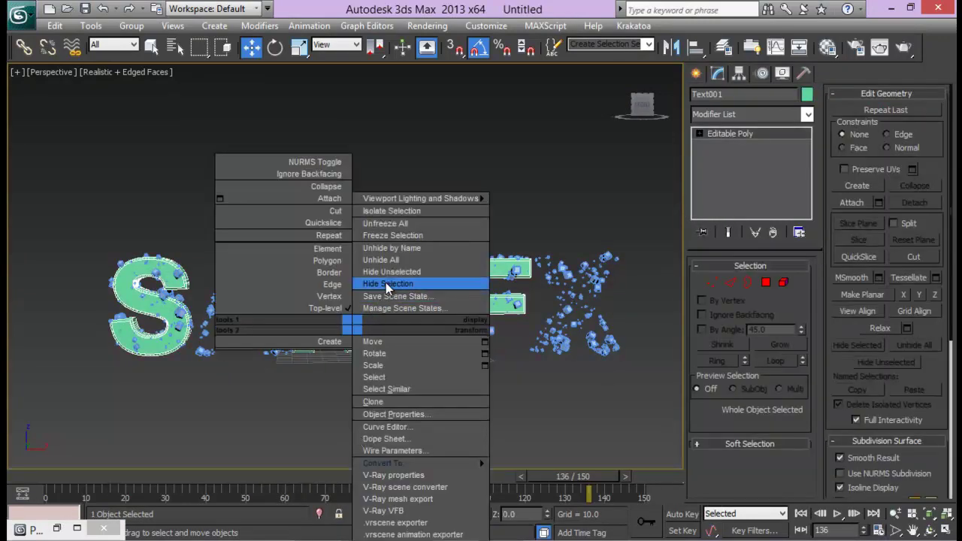
{"action": "left_click", "coordinate": [385, 283]}
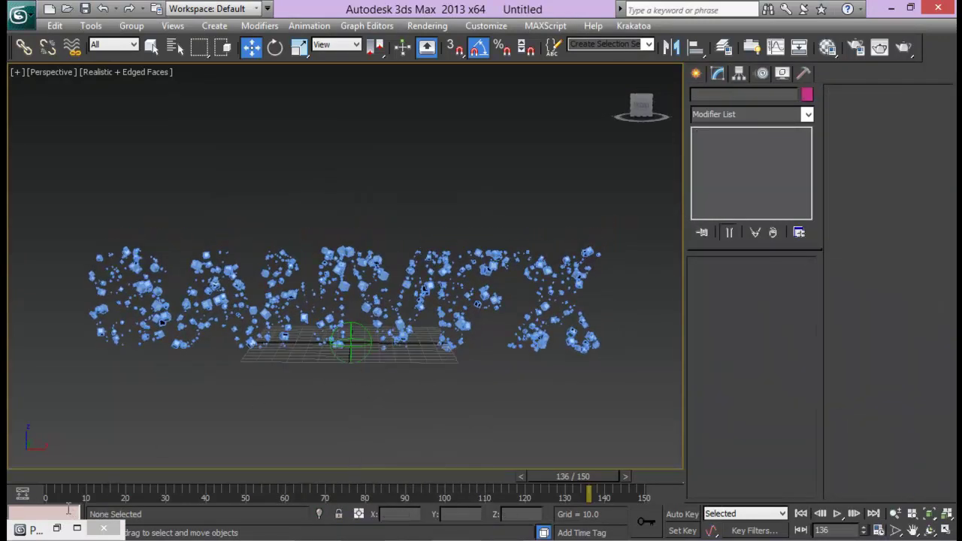
- Render frame 136 of the box-particle text with V-Ray
{"action": "key", "text": "6"}
{"action": "left_click_drag", "start_coordinate": [550, 100], "coordinate": [254, 316]}
{"action": "left_click", "coordinate": [595, 315]}
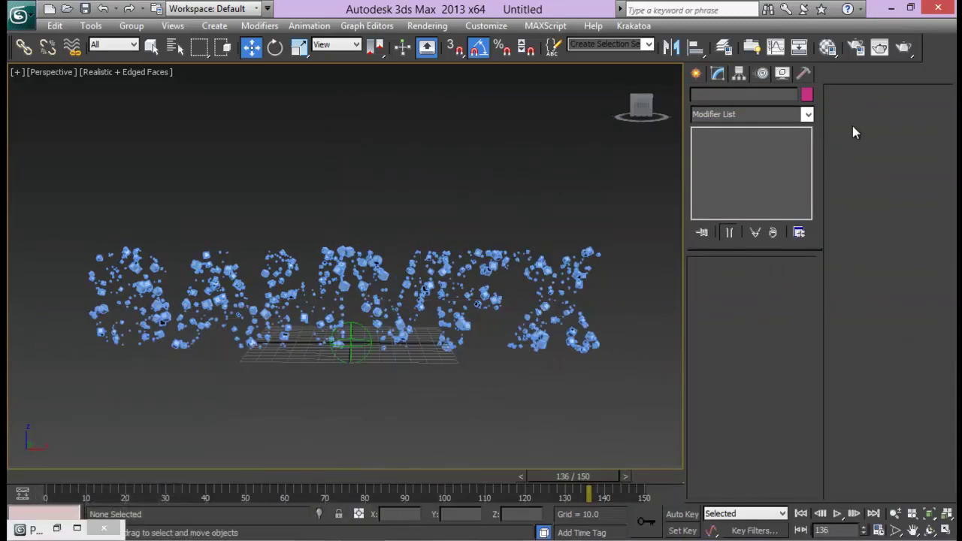
{"action": "left_click", "coordinate": [904, 49]}
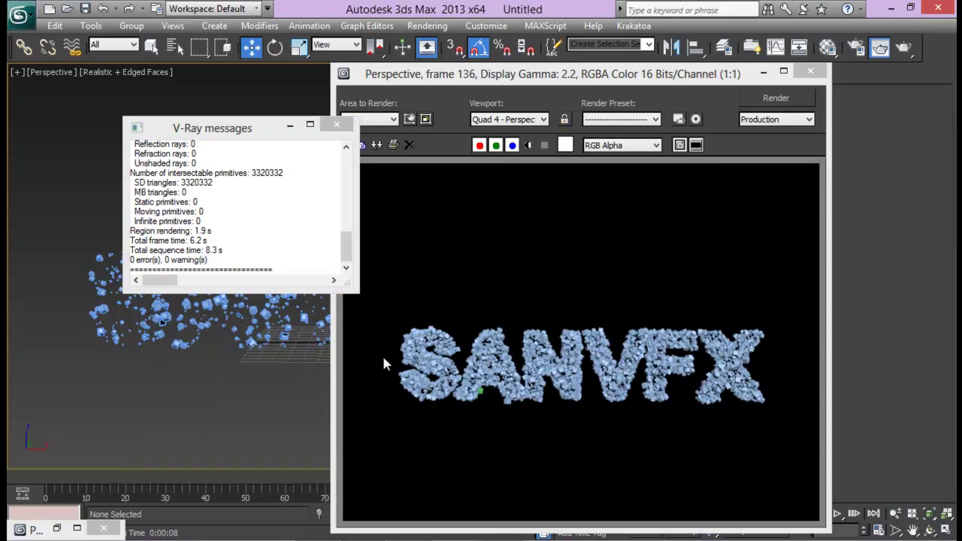
- Set Shape Instance 004 to 2% scale with 99% variation
{"action": "left_click", "coordinate": [811, 73]}
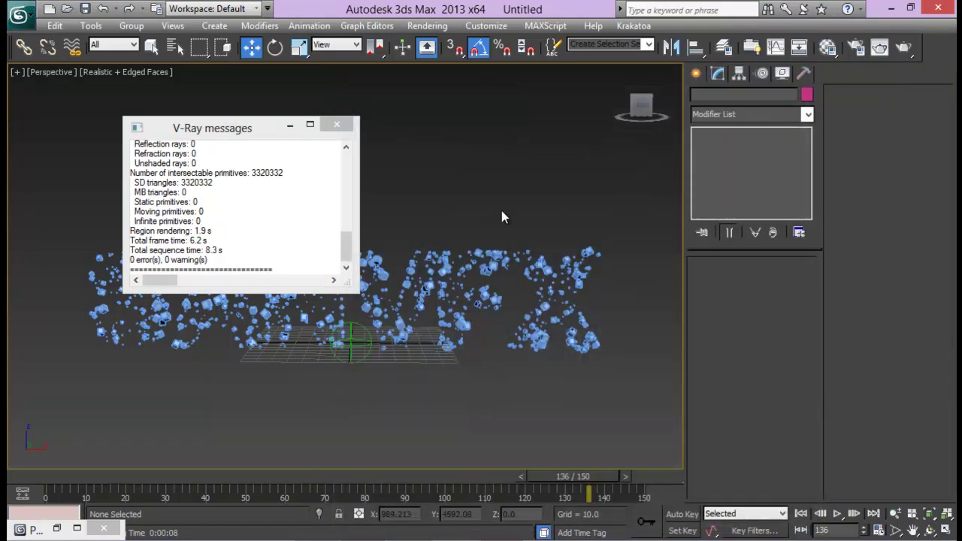
{"action": "left_click", "coordinate": [335, 124]}
{"action": "left_click", "coordinate": [54, 529]}
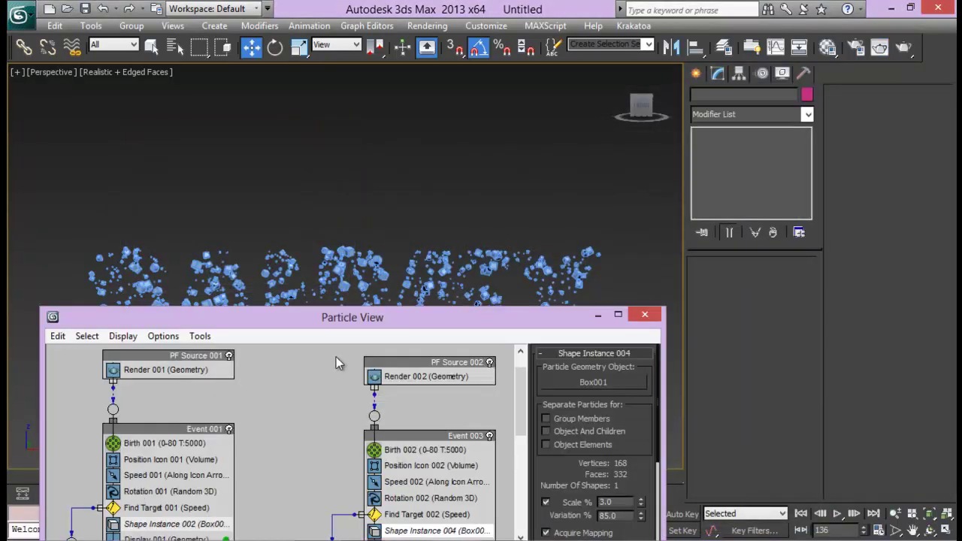
{"action": "left_click_drag", "start_coordinate": [358, 314], "coordinate": [377, 122]}
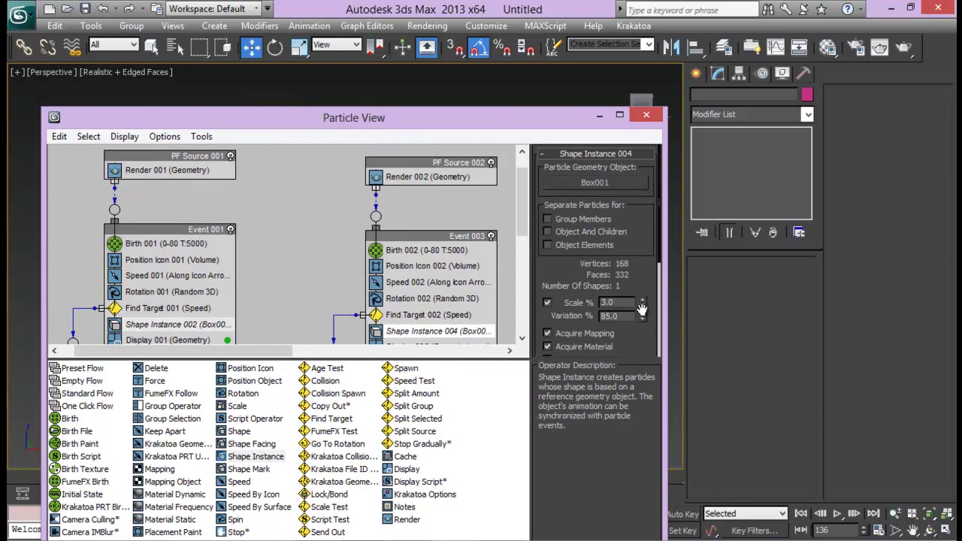
{"action": "left_click_drag", "start_coordinate": [552, 121], "coordinate": [296, 116]}
{"action": "left_click", "coordinate": [379, 308]}
{"action": "left_click", "coordinate": [379, 308]}
{"action": "left_click", "coordinate": [380, 308]}
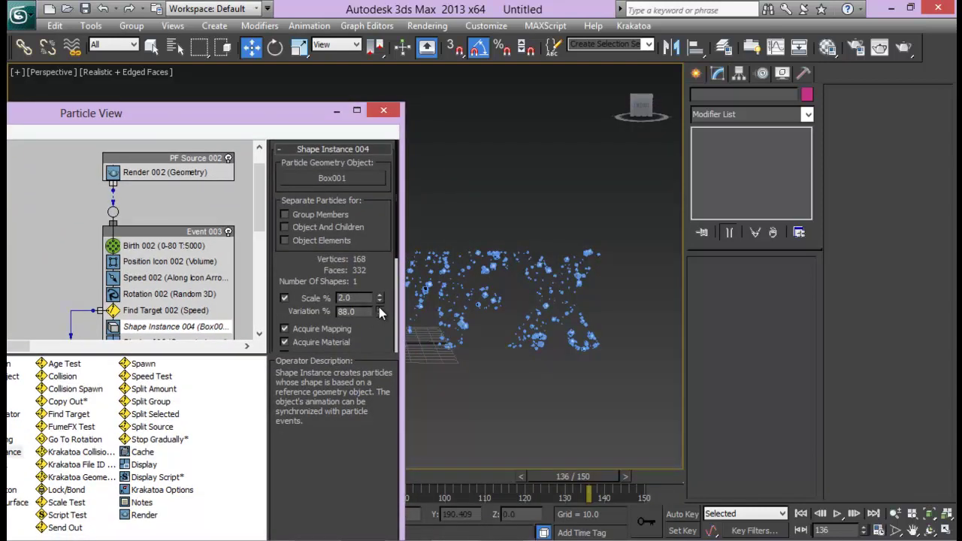
{"action": "left_click", "coordinate": [379, 308]}
{"action": "left_click", "coordinate": [379, 308]}
{"action": "left_click", "coordinate": [379, 308]}
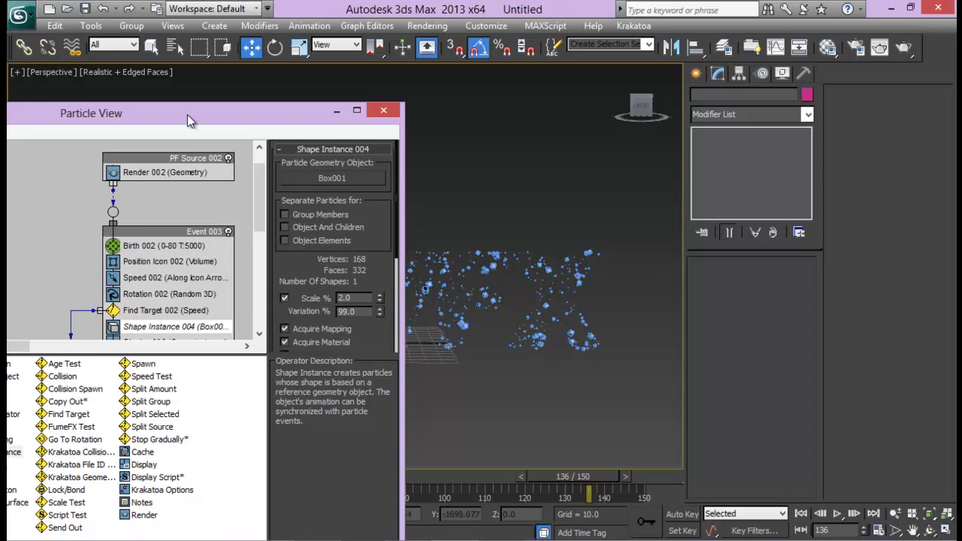
{"action": "left_click_drag", "start_coordinate": [187, 115], "coordinate": [431, 100]}
- Set the Amount of both Birth 001 and Birth 002 to 3500
{"action": "left_click", "coordinate": [419, 233]}
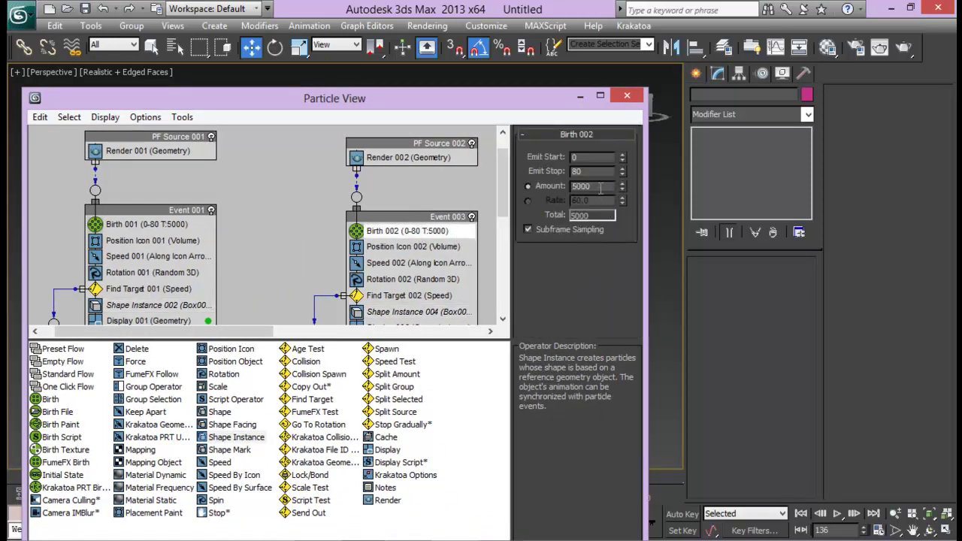
{"action": "left_click_drag", "start_coordinate": [600, 188], "coordinate": [537, 188]}
{"action": "left_click", "coordinate": [154, 227]}
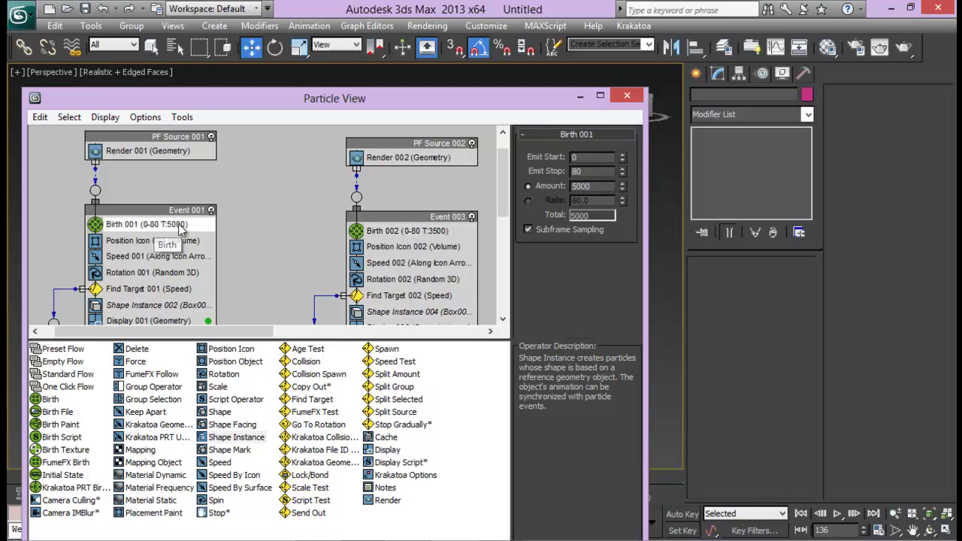
{"action": "left_click_drag", "start_coordinate": [591, 187], "coordinate": [526, 180]}
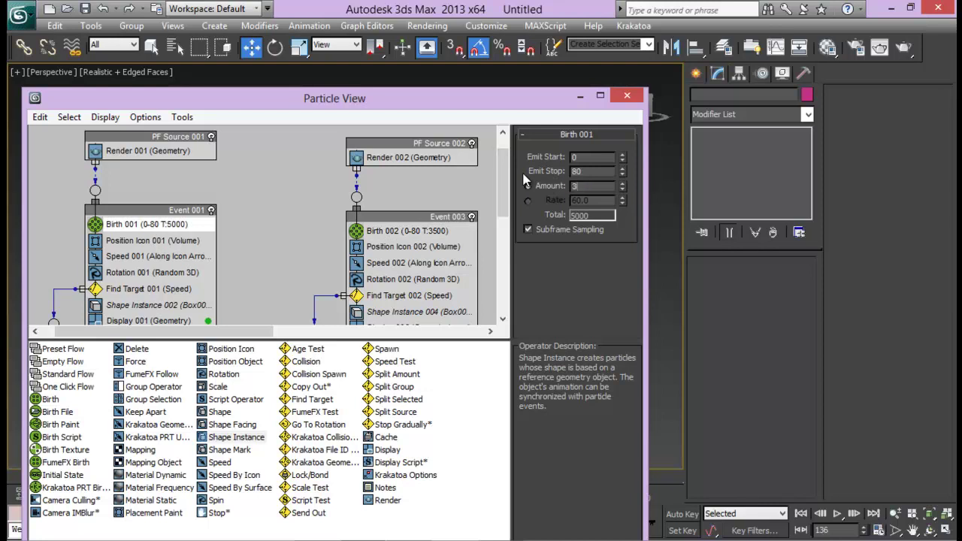
- Re-render the frame with fewer particles, then close the render and hide Particle View
{"action": "left_click", "coordinate": [906, 48]}
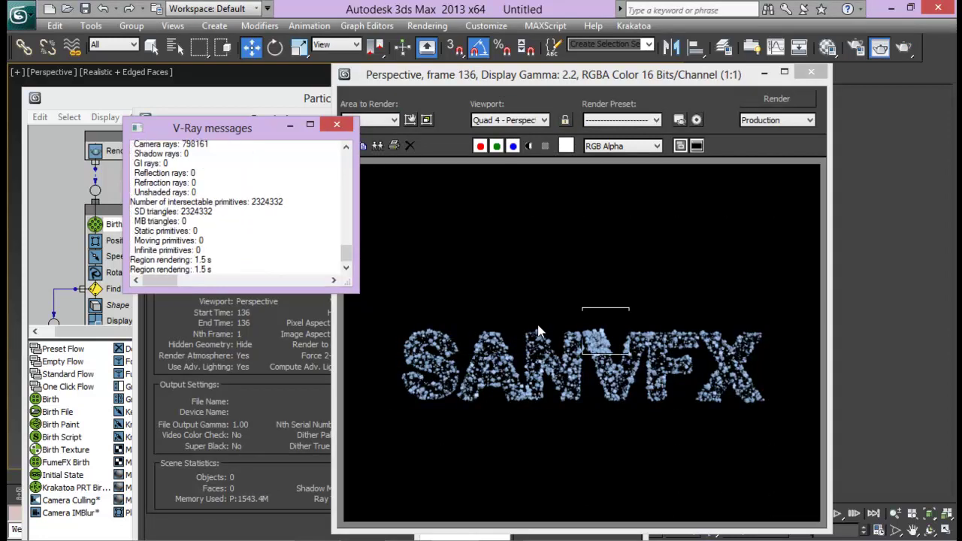
{"action": "left_click", "coordinate": [335, 127]}
{"action": "left_click", "coordinate": [811, 72]}
{"action": "left_click_drag", "start_coordinate": [367, 102], "coordinate": [734, 205]}
{"action": "scroll", "coordinate": [910, 255], "scroll_direction": "up", "scroll_amount": 5}
{"action": "left_click_drag", "start_coordinate": [860, 206], "coordinate": [806, 204]}
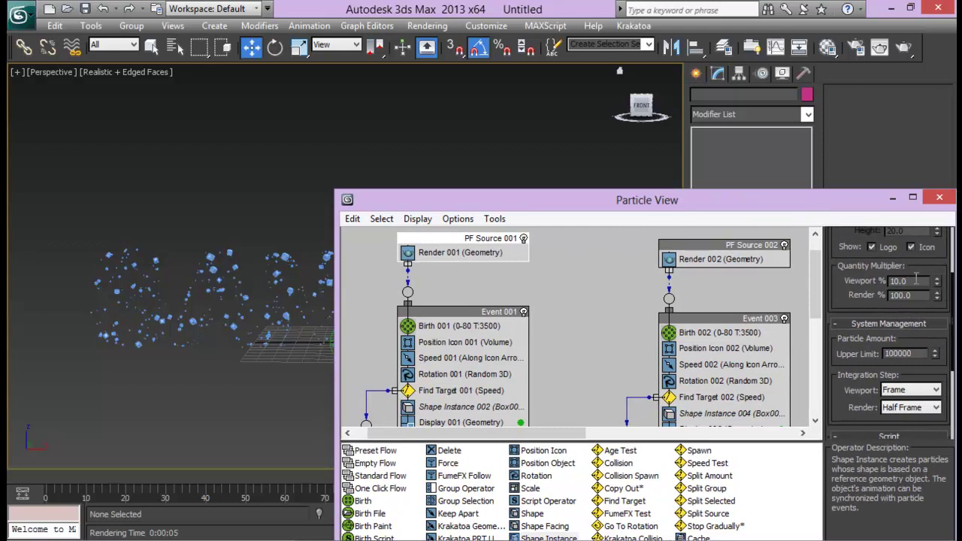
{"action": "left_click_drag", "start_coordinate": [900, 203], "coordinate": [640, 185]}
{"action": "double_click", "coordinate": [682, 278]}
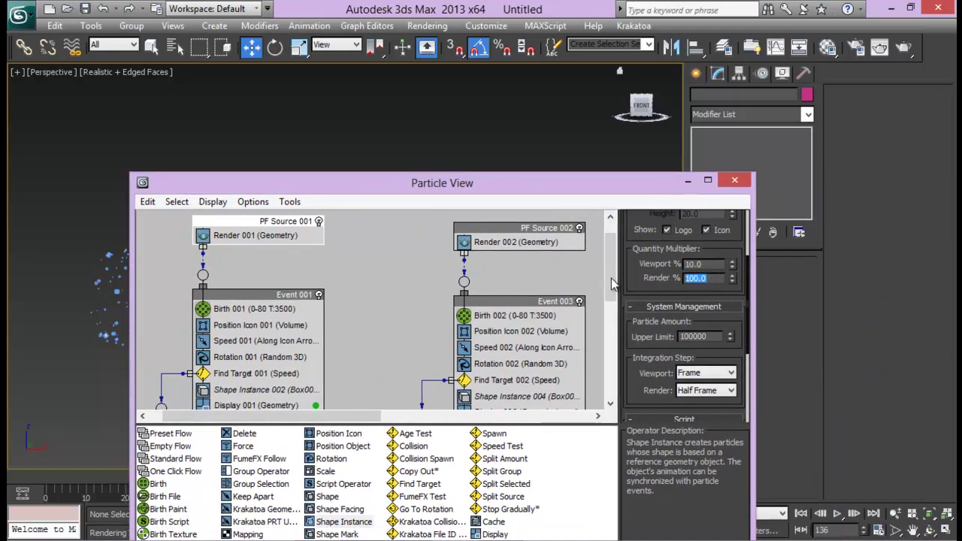
{"action": "left_click", "coordinate": [687, 182]}
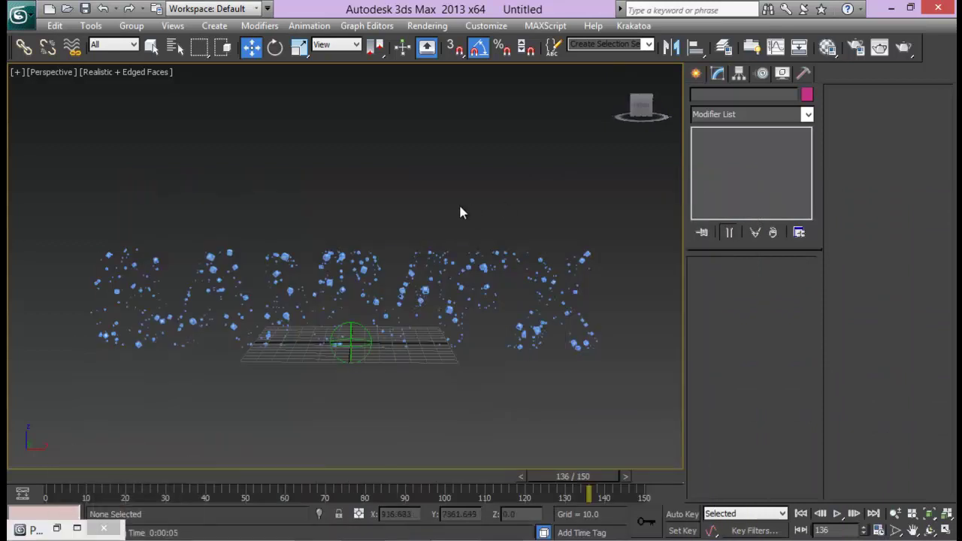
- Create a VRayPlane on the grid beneath the particle text
{"action": "left_click", "coordinate": [702, 77]}
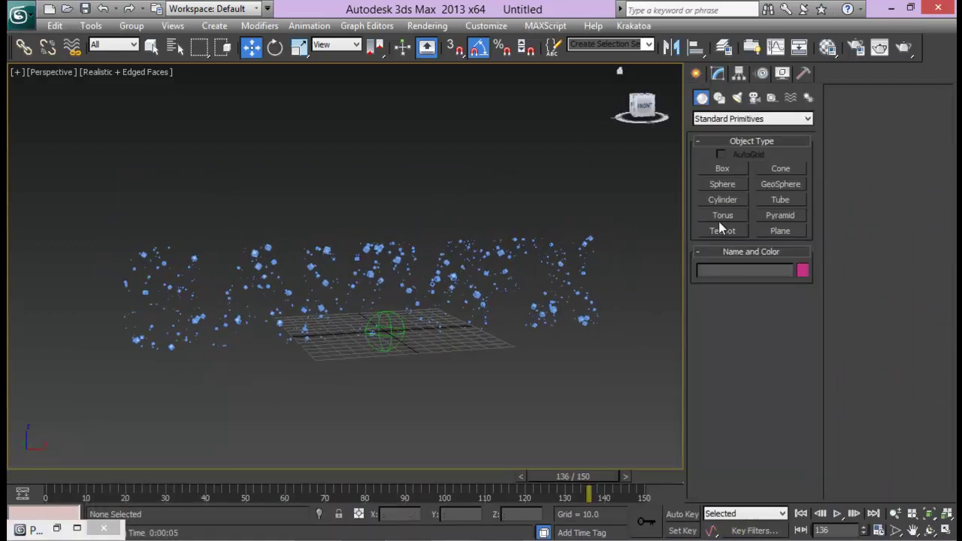
{"action": "left_click", "coordinate": [712, 120]}
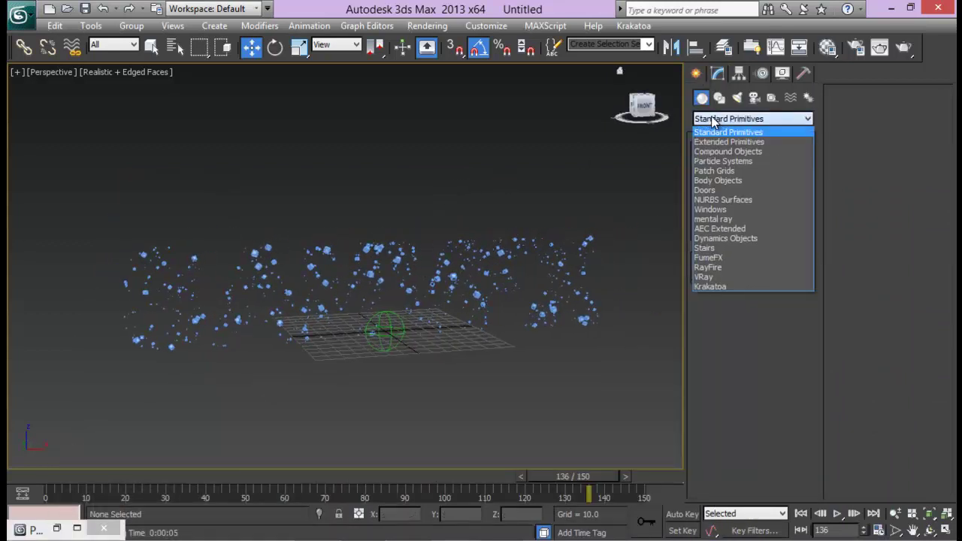
{"action": "left_click", "coordinate": [714, 277]}
{"action": "left_click", "coordinate": [723, 184]}
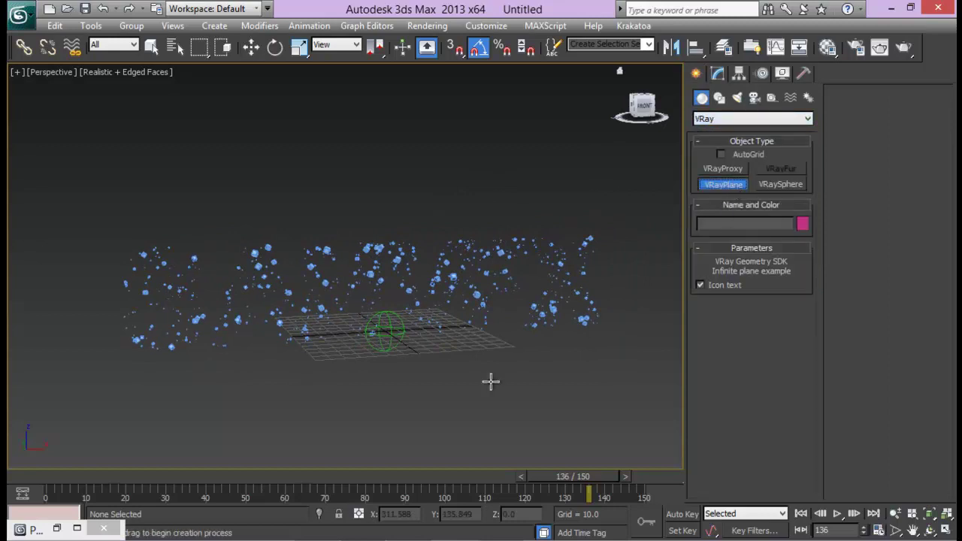
{"action": "left_click", "coordinate": [438, 354]}
{"action": "right_click", "coordinate": [516, 361]}
- Make material 01 - Default a VRayMtl with white diffuse and assign it to the plane
{"action": "left_click", "coordinate": [827, 48]}
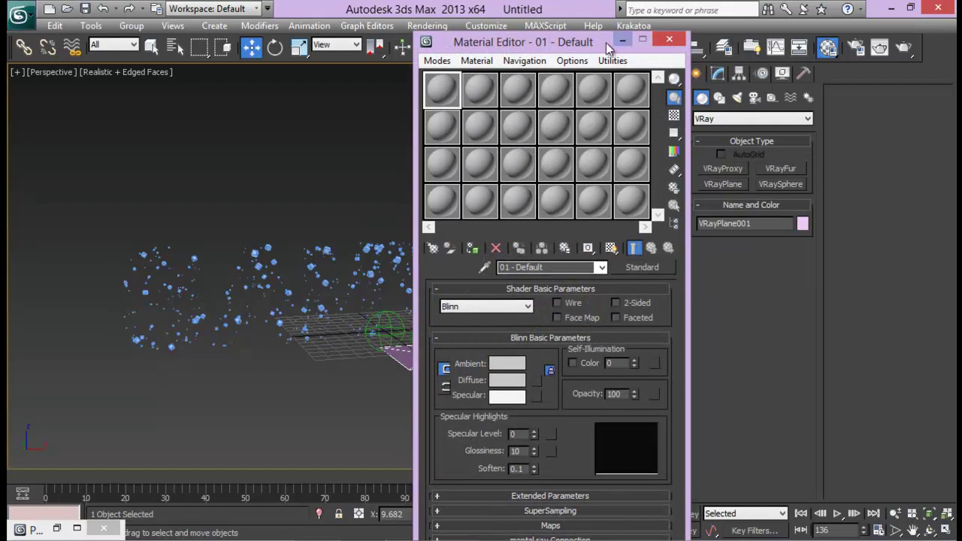
{"action": "left_click_drag", "start_coordinate": [605, 42], "coordinate": [818, 37]}
{"action": "left_click", "coordinate": [840, 264]}
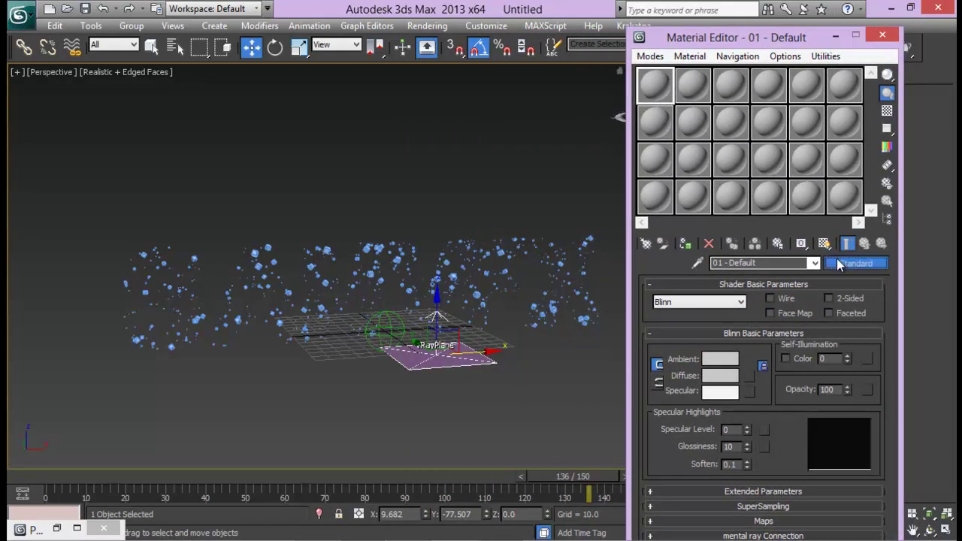
{"action": "scroll", "coordinate": [266, 425], "scroll_direction": "down", "scroll_amount": 2}
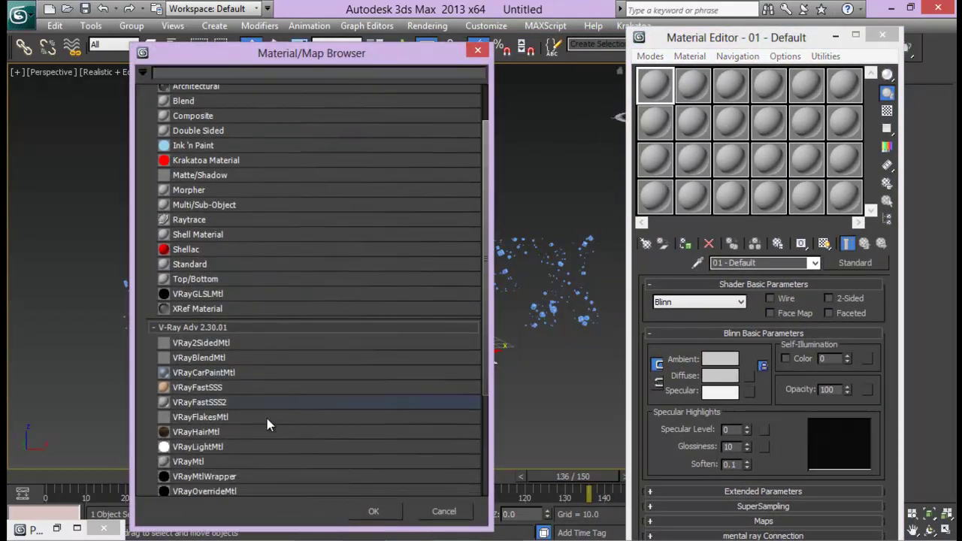
{"action": "double_click", "coordinate": [202, 462]}
{"action": "left_click", "coordinate": [733, 361]}
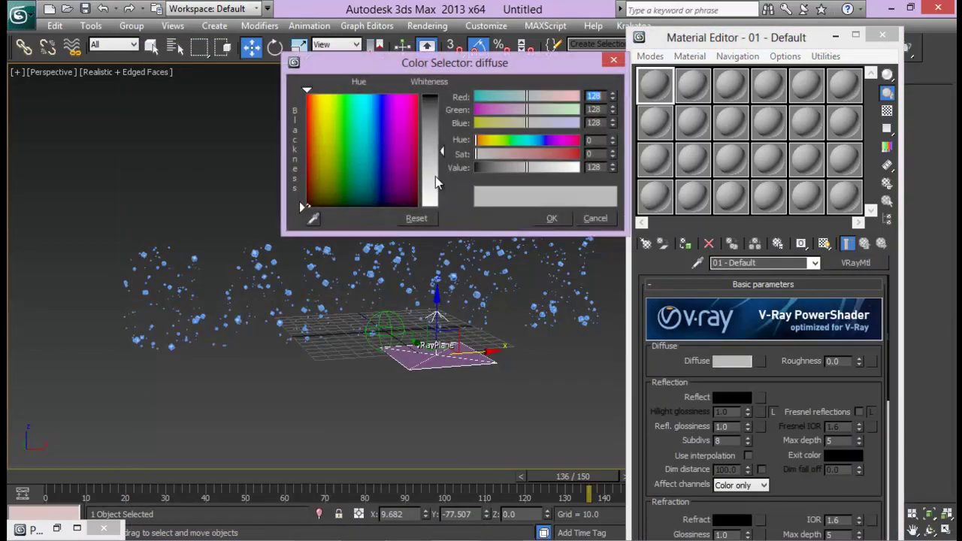
{"action": "left_click_drag", "start_coordinate": [442, 176], "coordinate": [513, 213]}
{"action": "left_click", "coordinate": [553, 219]}
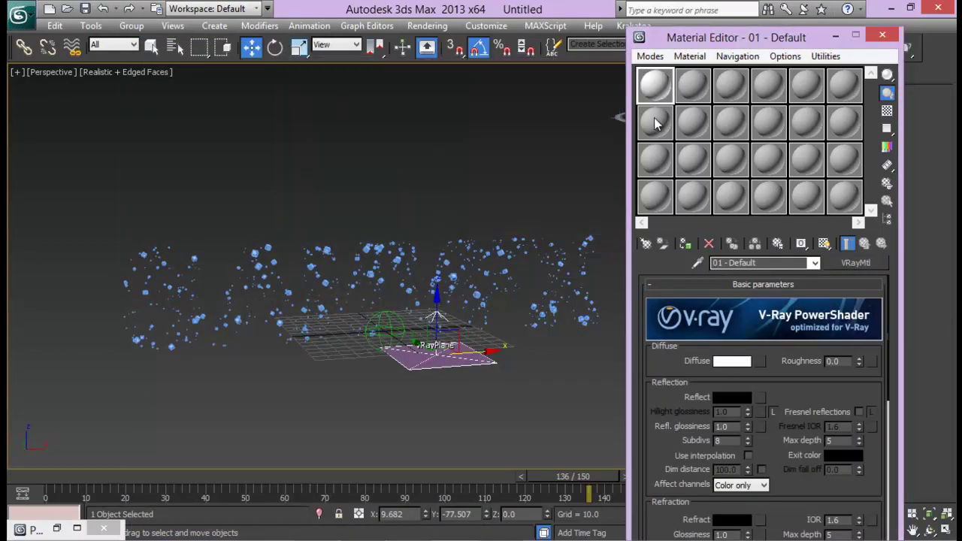
{"action": "left_click", "coordinate": [682, 246]}
{"action": "left_click", "coordinate": [835, 35]}
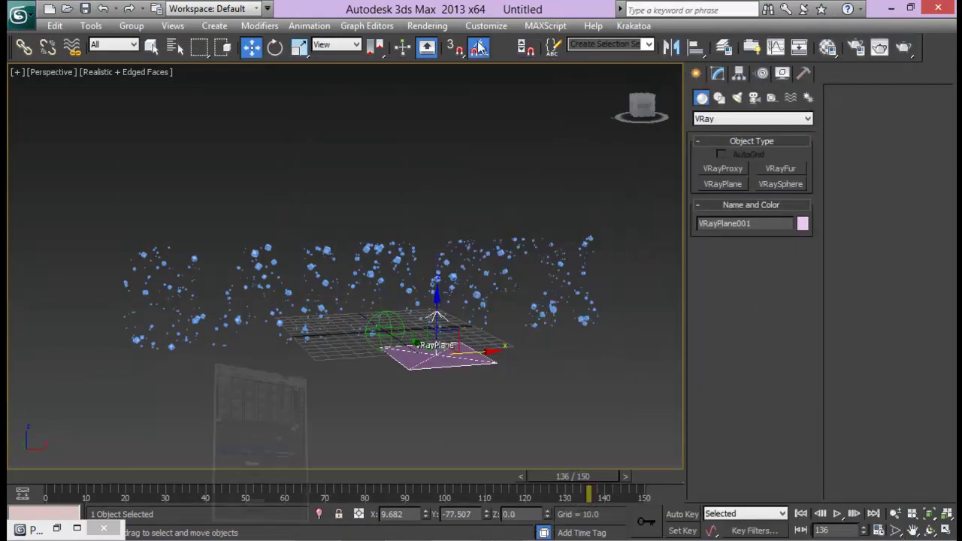
{"action": "left_click", "coordinate": [426, 26]}
- Enable the GI skylight override in V-Ray's environment settings
{"action": "left_click", "coordinate": [855, 46]}
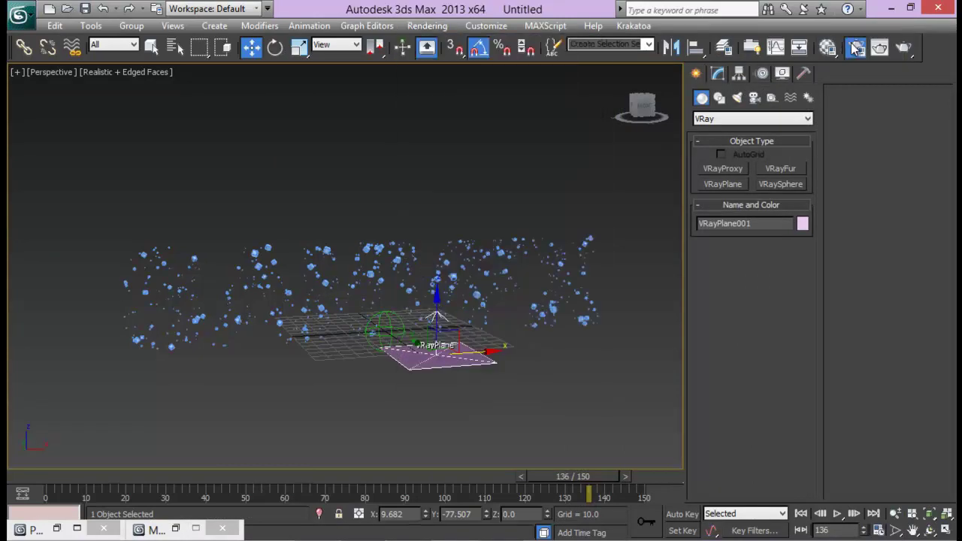
{"action": "left_click_drag", "start_coordinate": [346, 57], "coordinate": [730, 61]}
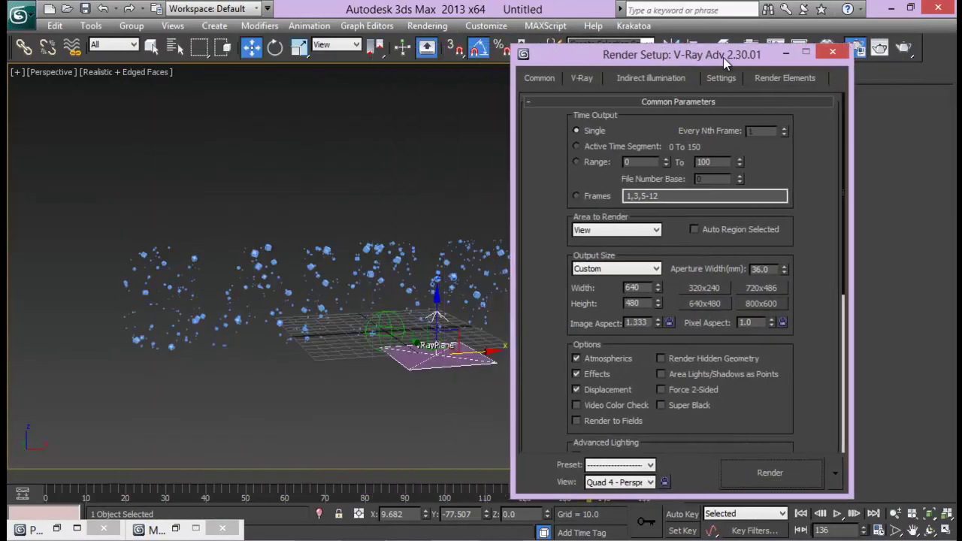
{"action": "left_click", "coordinate": [590, 77]}
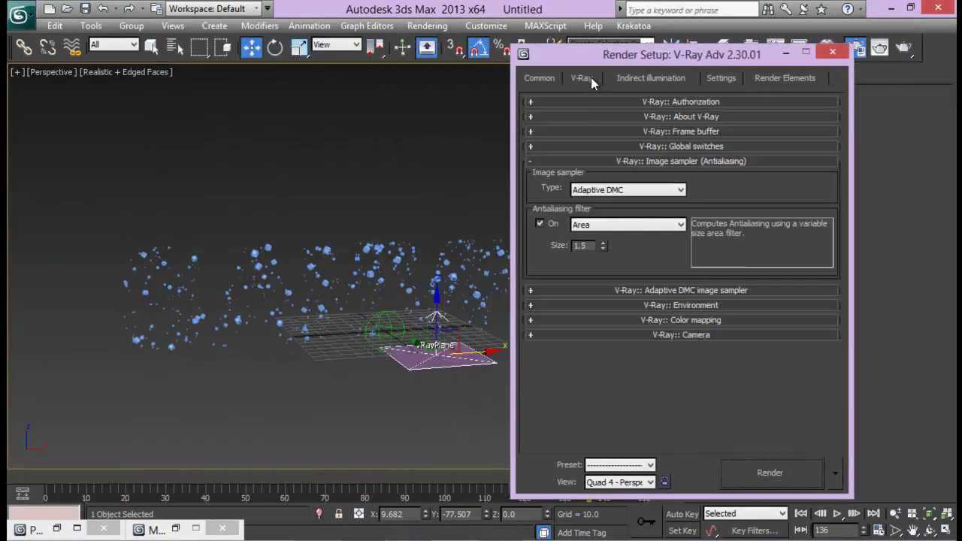
{"action": "left_click", "coordinate": [687, 305]}
{"action": "left_click", "coordinate": [536, 331]}
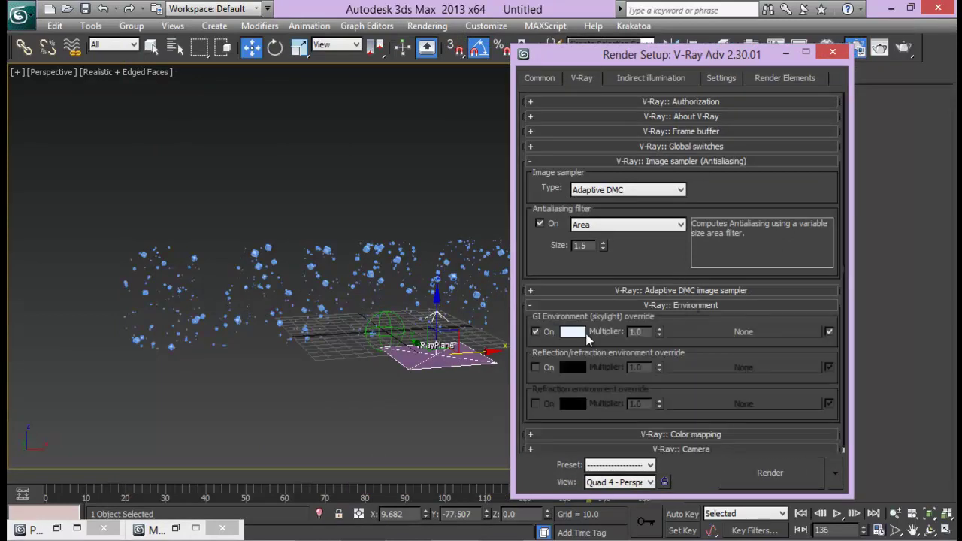
- Turn on global illumination with ambient occlusion and Light cache secondary bounces
{"action": "left_click", "coordinate": [664, 82]}
{"action": "left_click", "coordinate": [533, 121]}
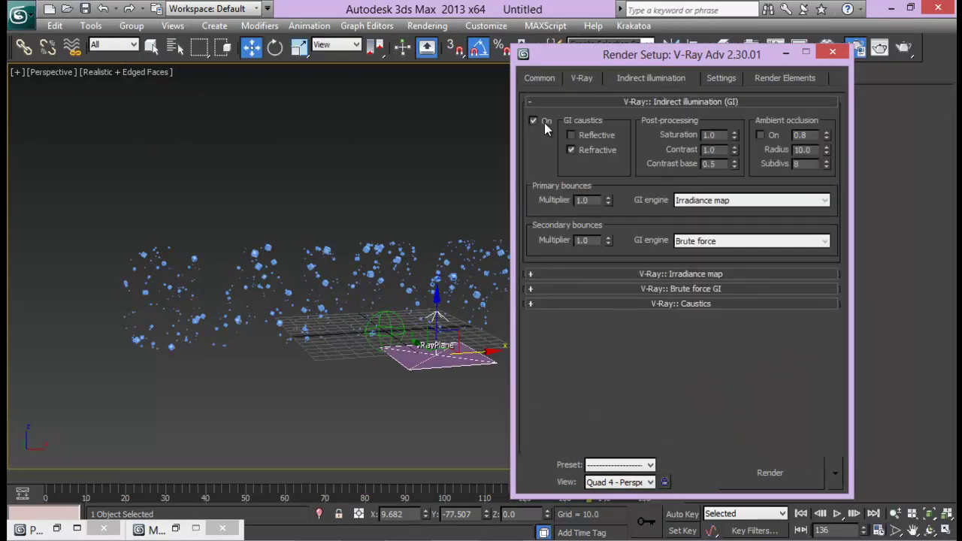
{"action": "left_click", "coordinate": [762, 135]}
{"action": "left_click", "coordinate": [716, 242]}
{"action": "left_click", "coordinate": [712, 283]}
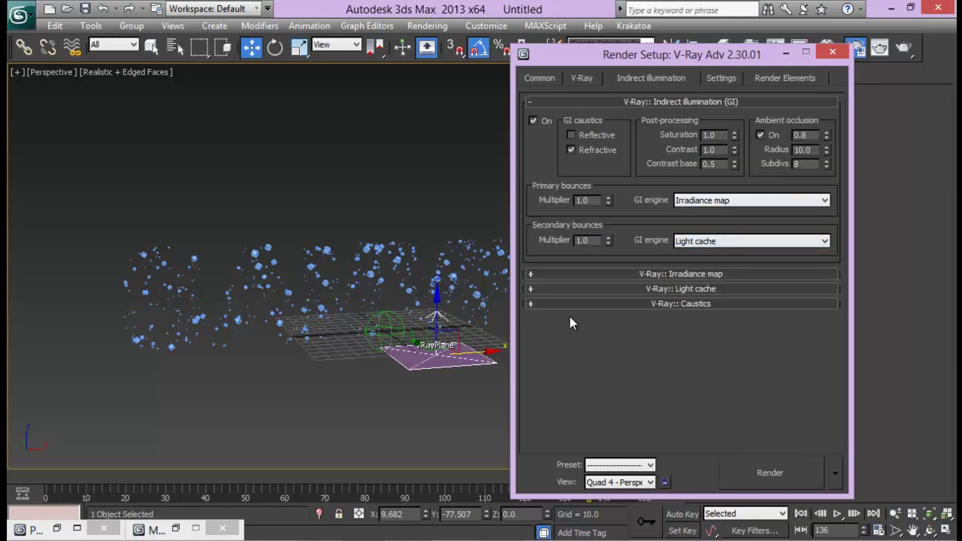
{"action": "left_click", "coordinate": [568, 290]}
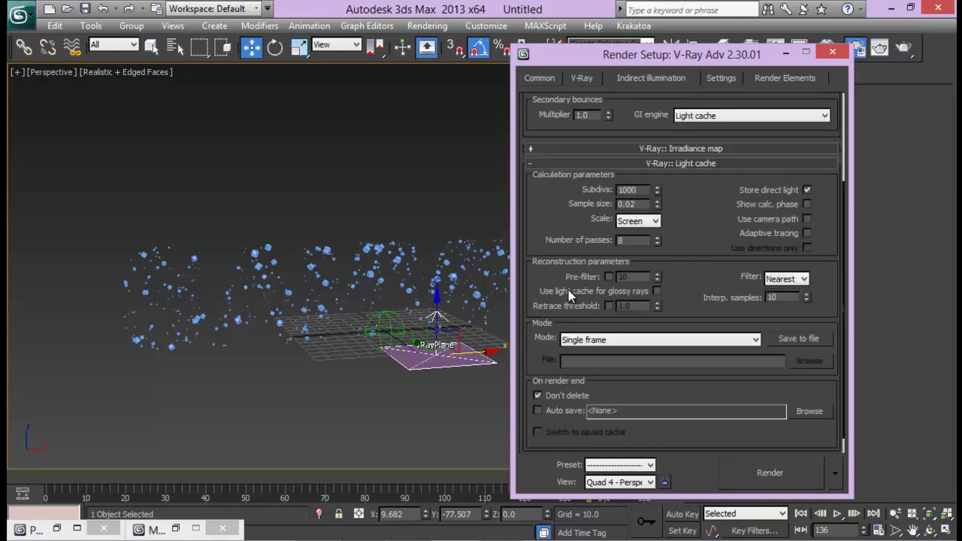
- Set the irradiance map preset to Very low and return to the V-Ray tab
{"action": "left_click", "coordinate": [699, 149]}
{"action": "left_click", "coordinate": [723, 127]}
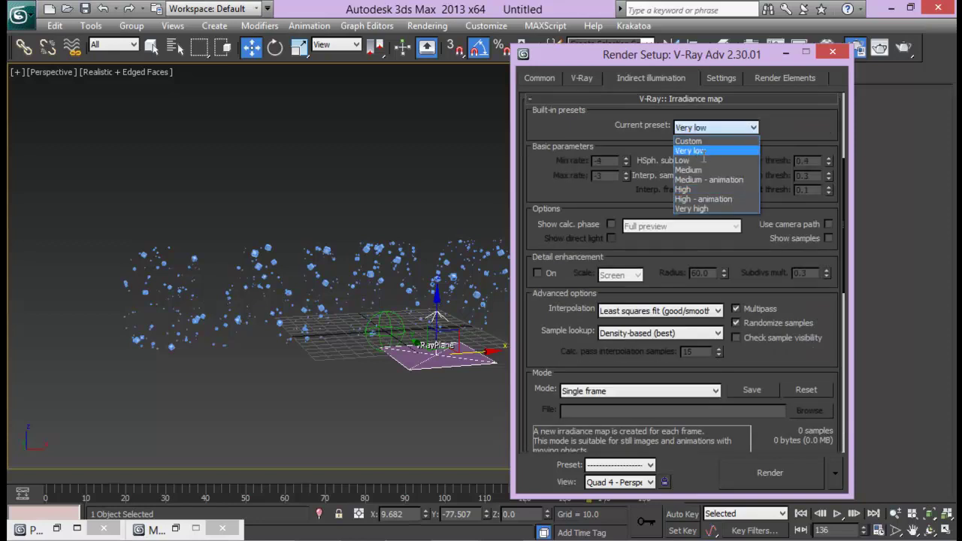
{"action": "left_click", "coordinate": [699, 144]}
{"action": "left_click_drag", "start_coordinate": [742, 185], "coordinate": [755, 232]}
{"action": "left_click", "coordinate": [720, 170]}
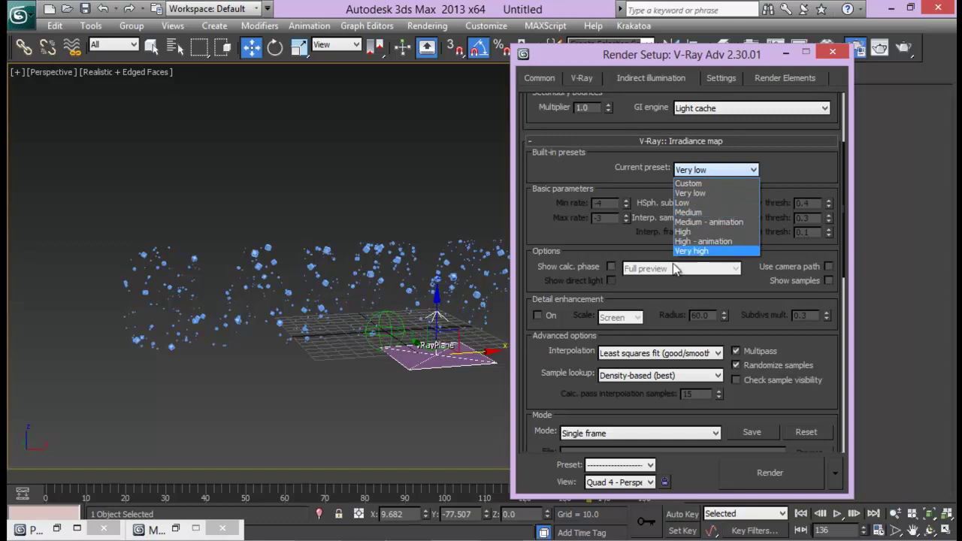
{"action": "left_click", "coordinate": [817, 175]}
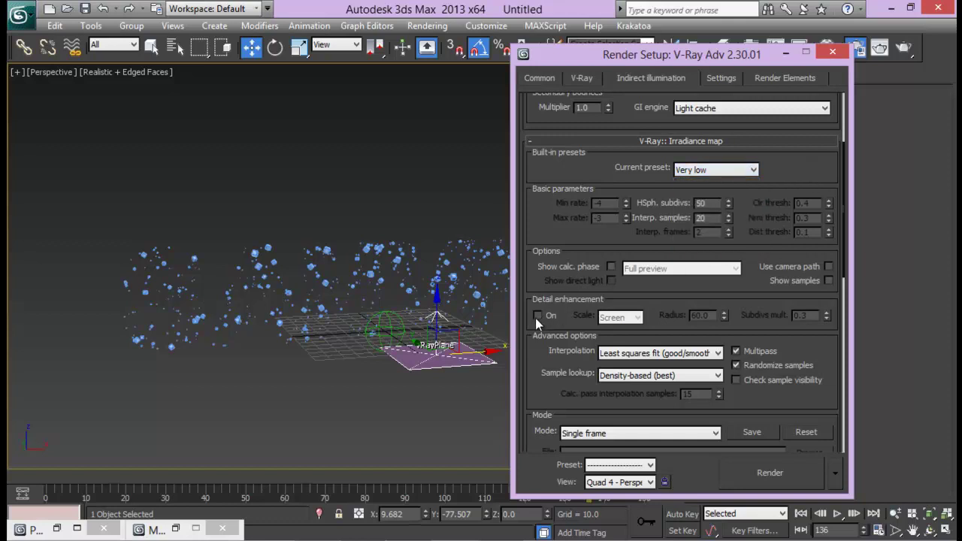
{"action": "left_click", "coordinate": [707, 171]}
{"action": "left_click", "coordinate": [784, 173]}
{"action": "middle_click_drag", "start_coordinate": [320, 229], "coordinate": [332, 287]}
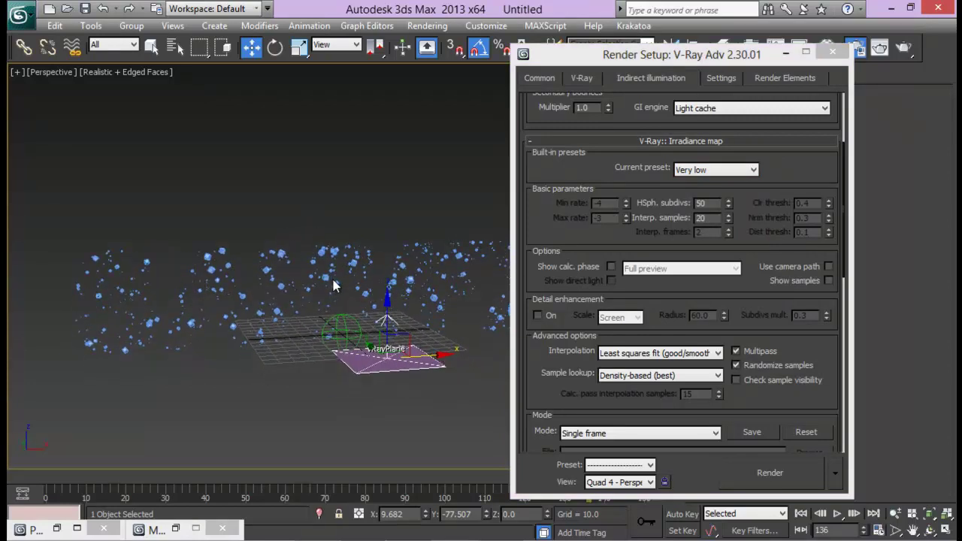
{"action": "left_click_drag", "start_coordinate": [627, 123], "coordinate": [641, 367]}
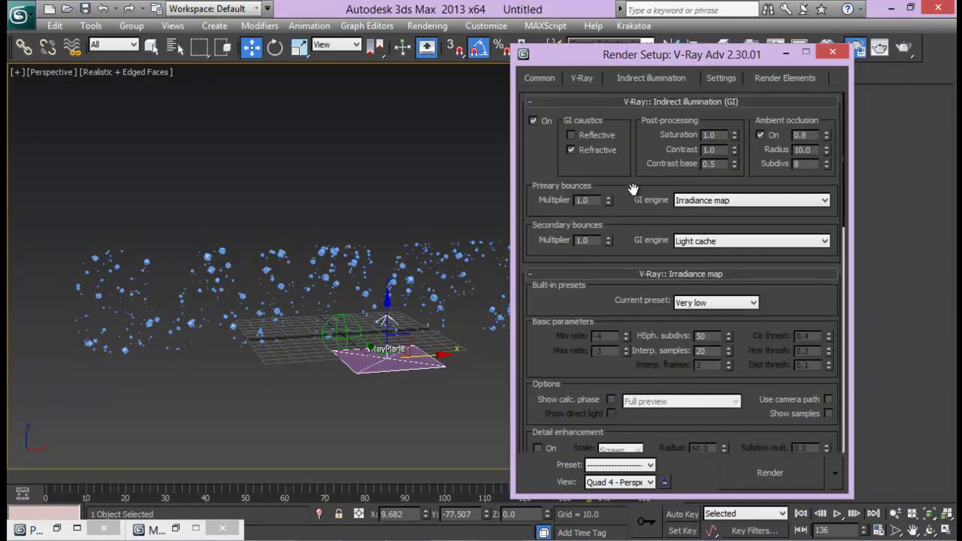
{"action": "left_click", "coordinate": [590, 78]}
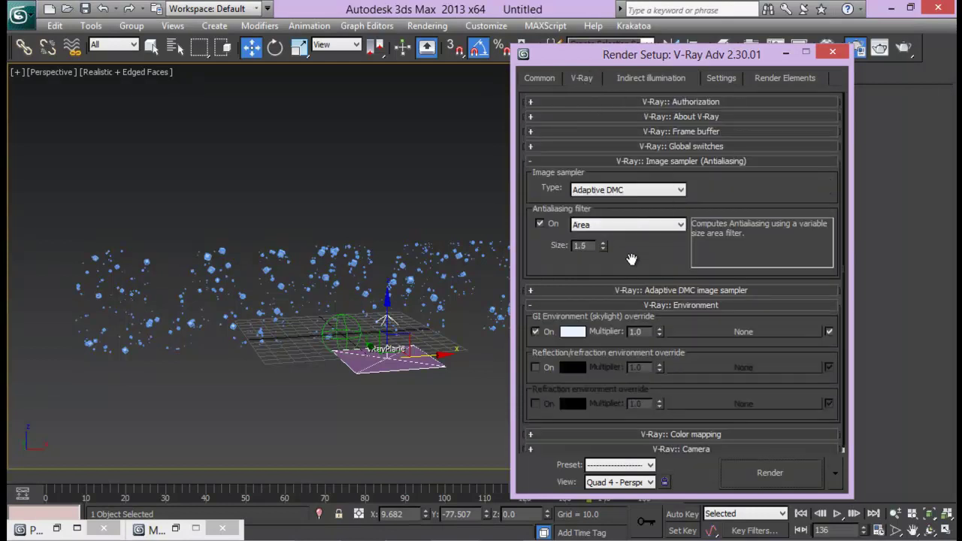
- Set the environment background to the skylight's light blue (203, 229, 254)
{"action": "left_click", "coordinate": [426, 25]}
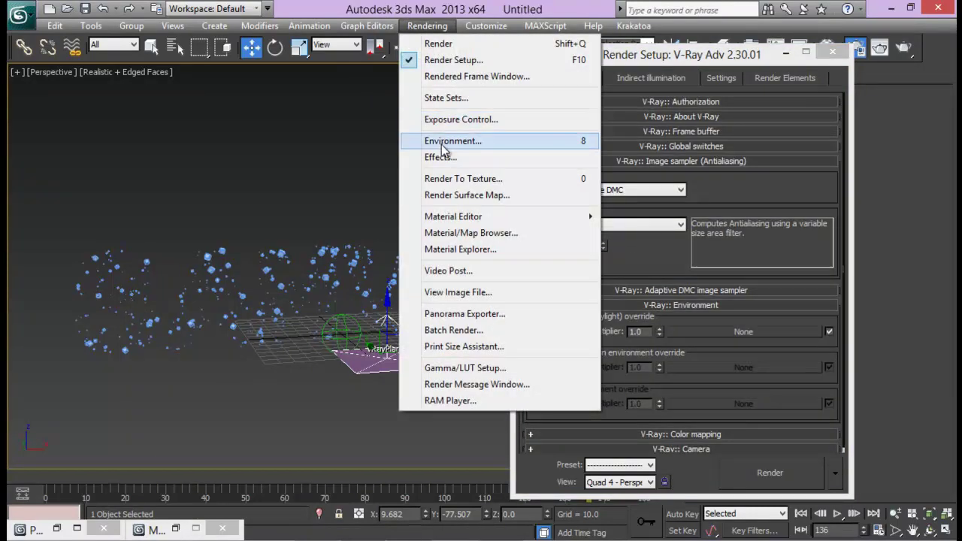
{"action": "left_click", "coordinate": [430, 138]}
{"action": "left_click_drag", "start_coordinate": [510, 76], "coordinate": [331, 73]}
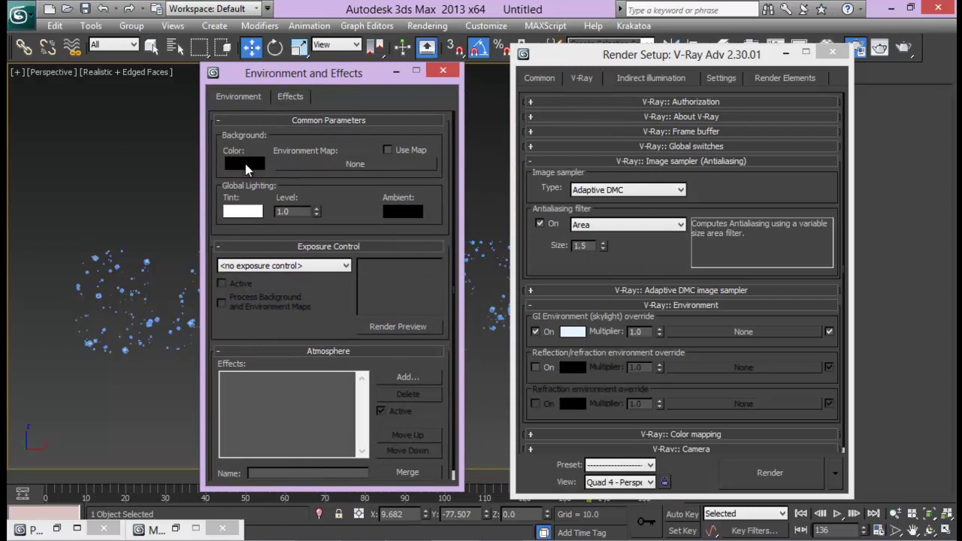
{"action": "left_click", "coordinate": [244, 163]}
{"action": "left_click_drag", "start_coordinate": [444, 69], "coordinate": [306, 75]}
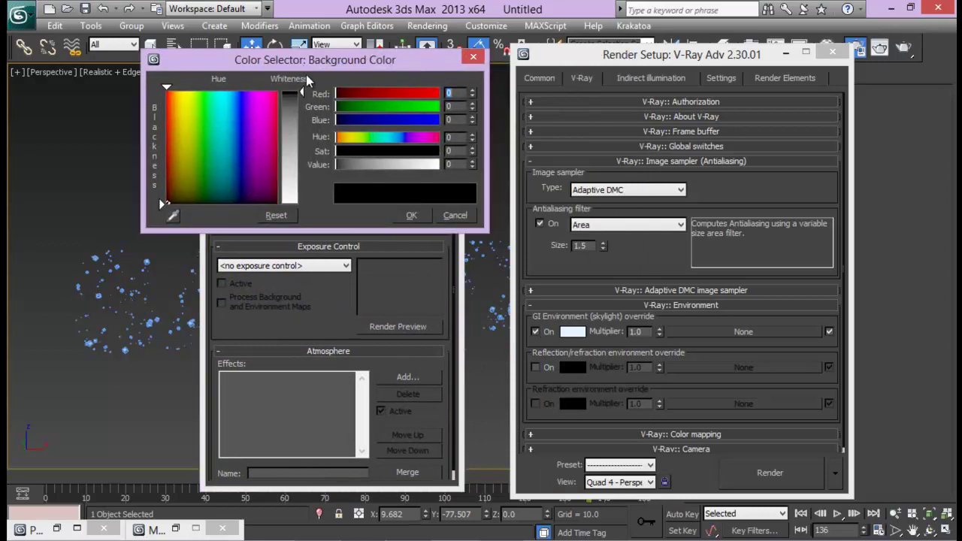
{"action": "left_click", "coordinate": [173, 217]}
{"action": "left_click", "coordinate": [573, 330]}
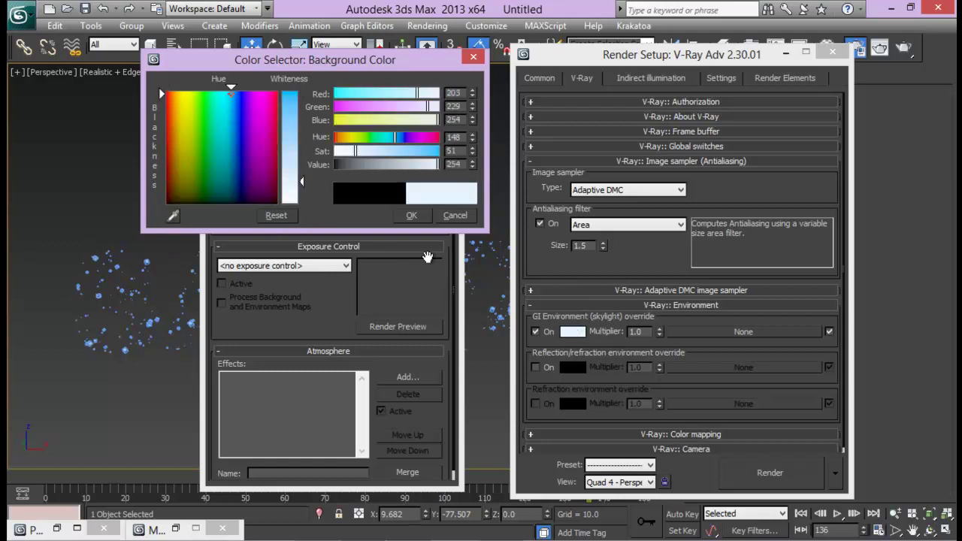
{"action": "left_click", "coordinate": [411, 215]}
{"action": "left_click_drag", "start_coordinate": [380, 69], "coordinate": [347, 74]}
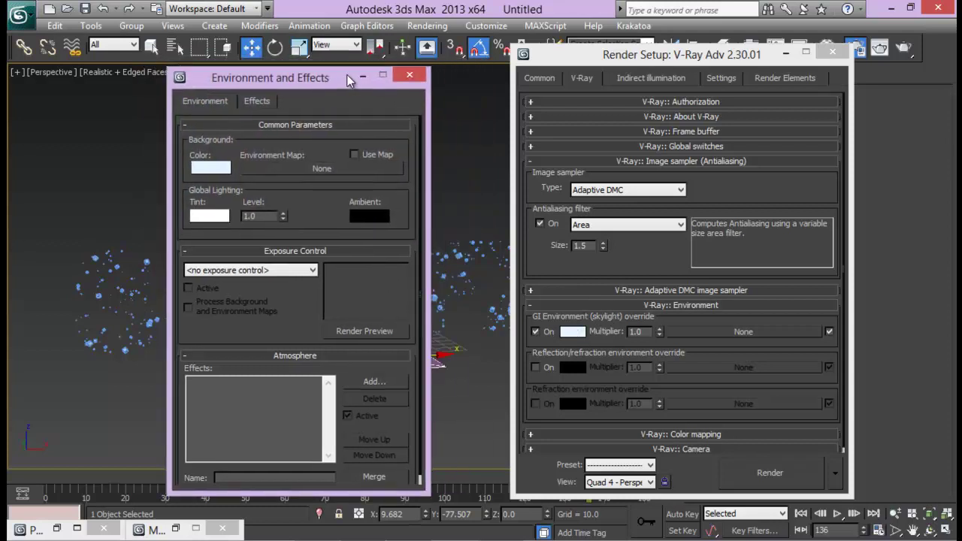
{"action": "left_click", "coordinate": [409, 76]}
- Set the render output size to HDTV (video) 480x270
{"action": "left_click", "coordinate": [539, 77]}
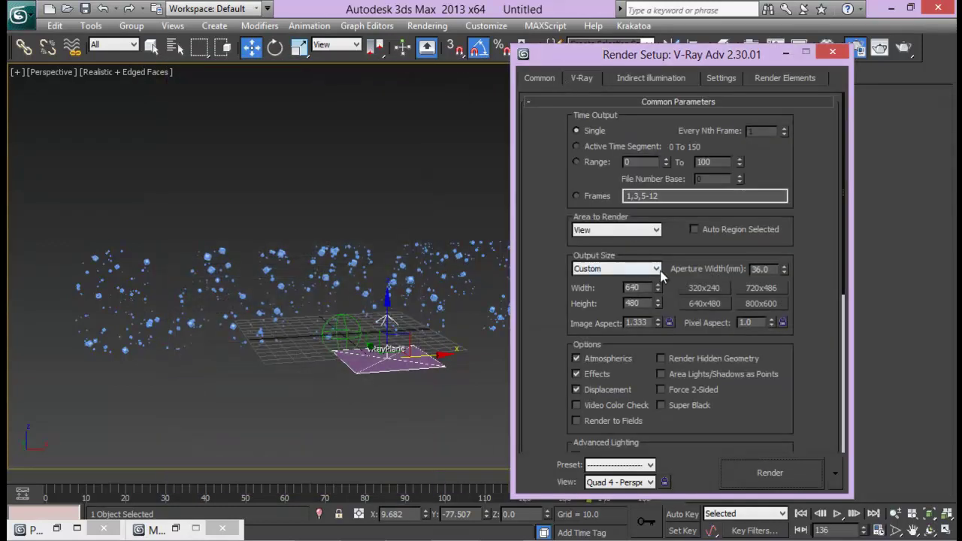
{"action": "left_click", "coordinate": [616, 268]}
{"action": "left_click", "coordinate": [616, 462]}
{"action": "left_click", "coordinate": [758, 291]}
{"action": "left_click", "coordinate": [787, 55]}
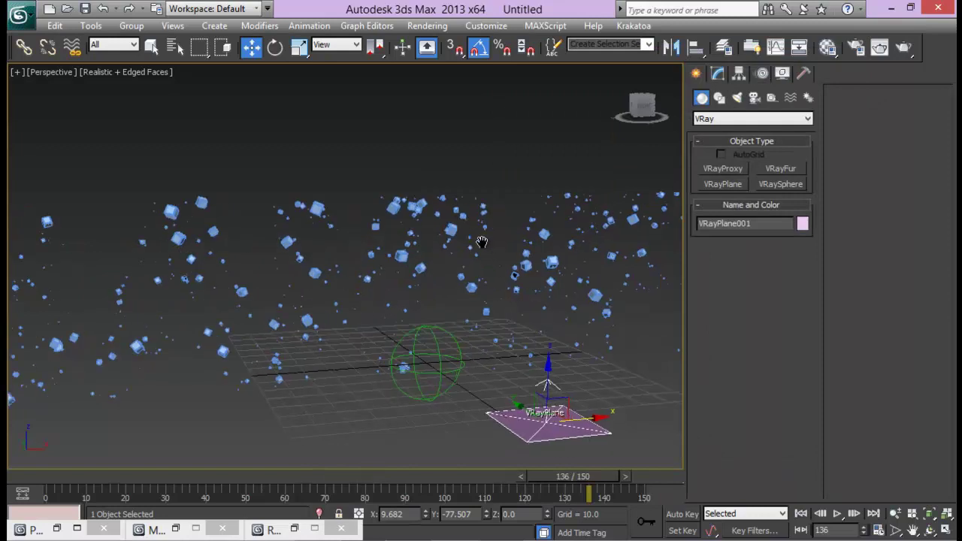
- Turn on Show Safe Frames in the viewport and zoom in on the SANVFX particle text
{"action": "left_click", "coordinate": [50, 73]}
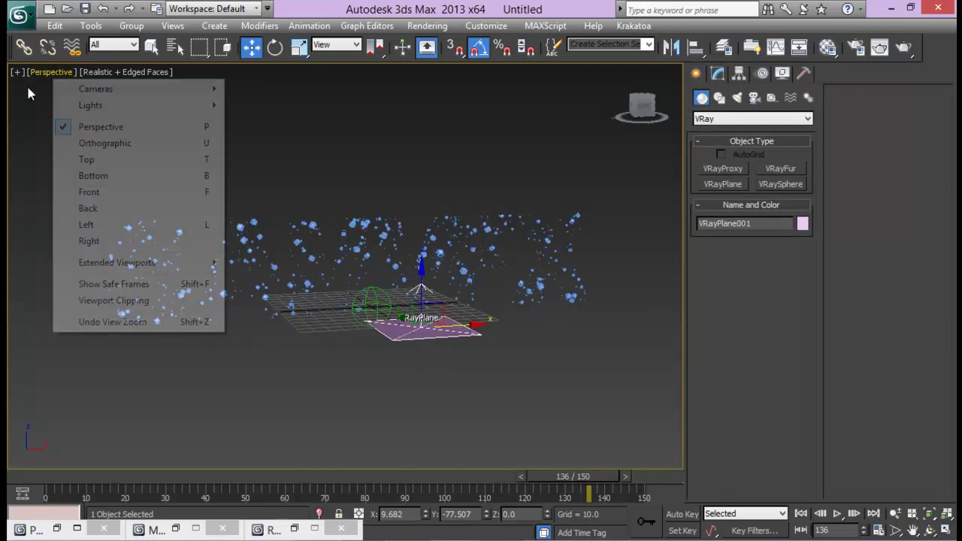
{"action": "left_click", "coordinate": [123, 286]}
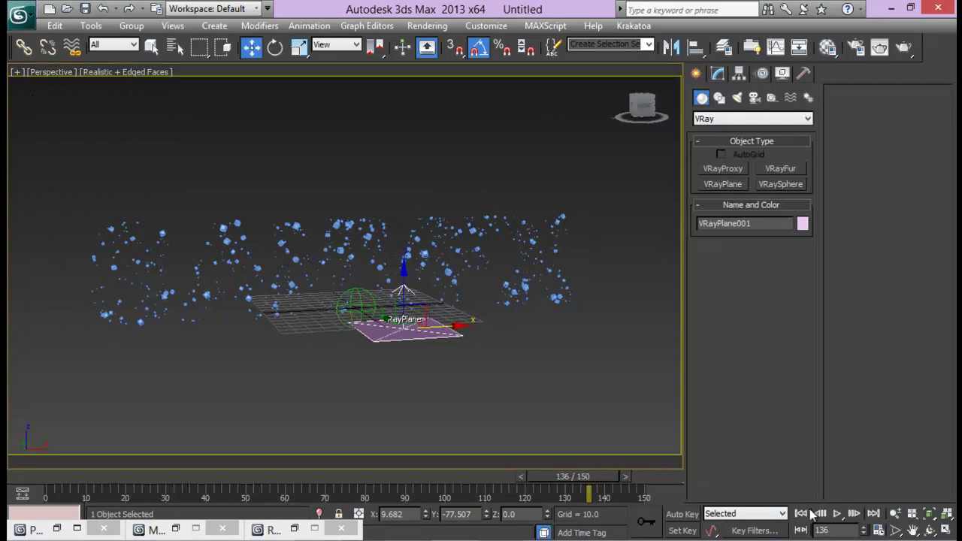
{"action": "left_click", "coordinate": [895, 513]}
{"action": "left_click_drag", "start_coordinate": [431, 331], "coordinate": [430, 282]}
- Render a test frame on the light-blue background, then close the frame buffer and V-Ray log
{"action": "left_click", "coordinate": [903, 47]}
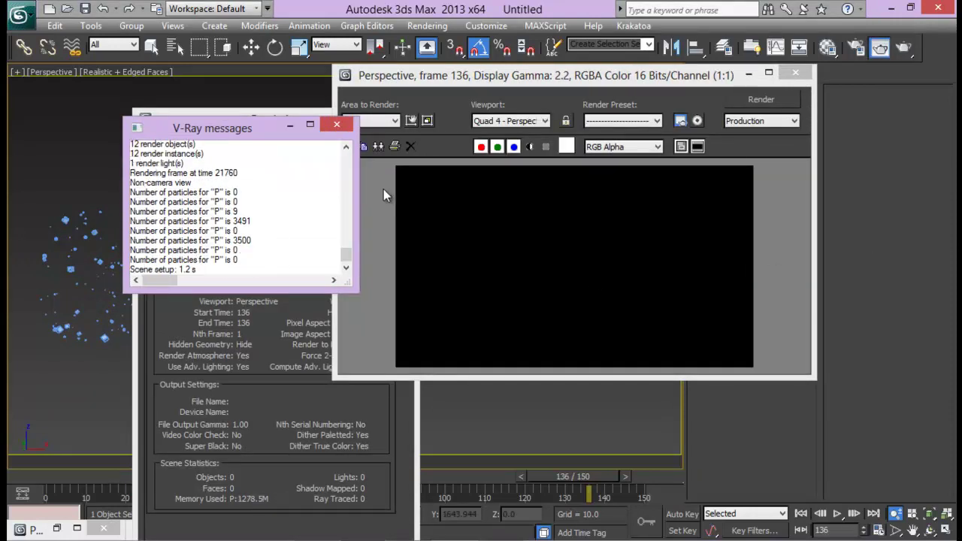
{"action": "left_click_drag", "start_coordinate": [262, 132], "coordinate": [240, 254]}
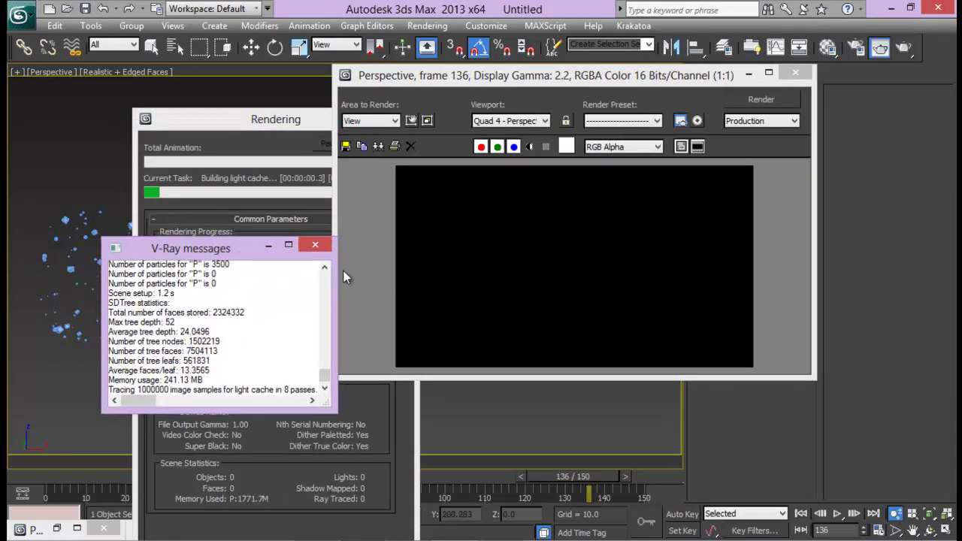
{"action": "left_click_drag", "start_coordinate": [427, 79], "coordinate": [477, 87]}
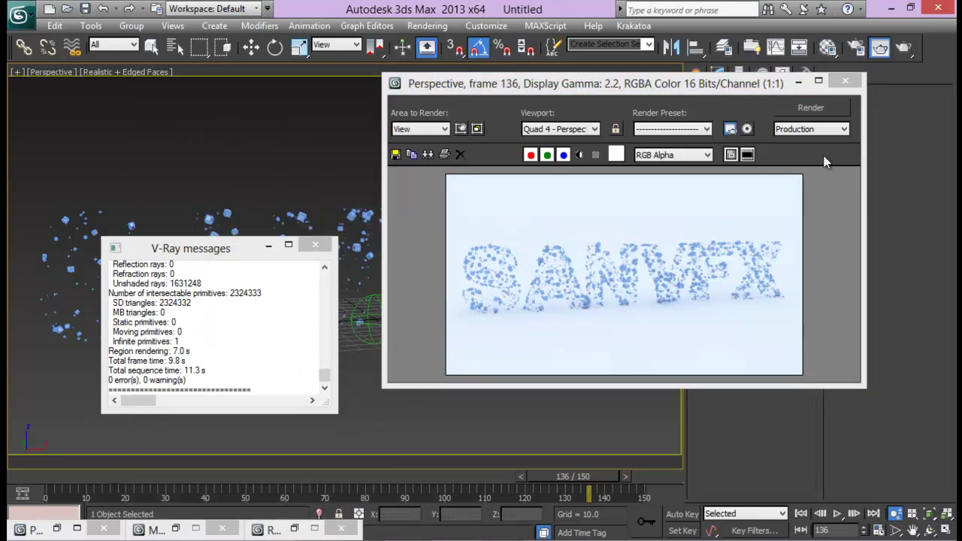
{"action": "left_click", "coordinate": [845, 81]}
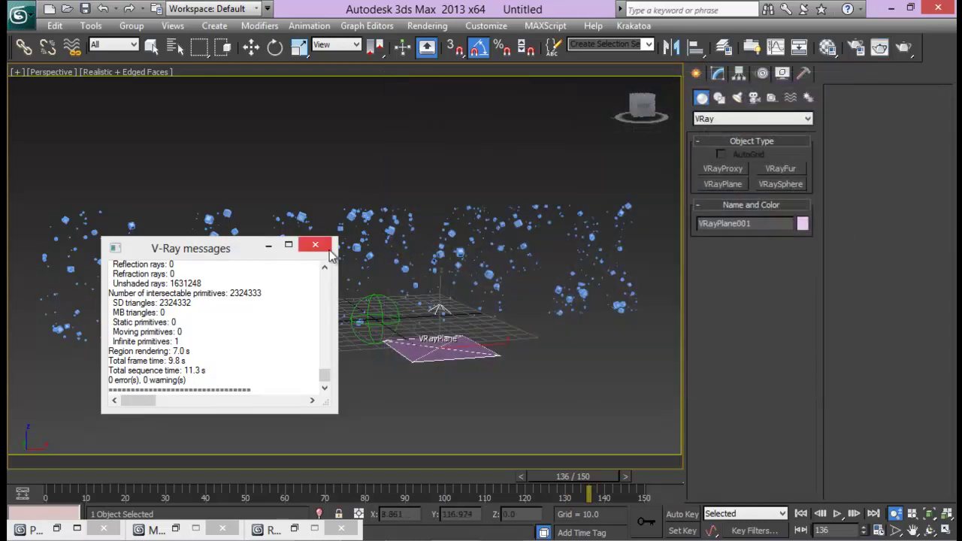
{"action": "left_click", "coordinate": [315, 244]}
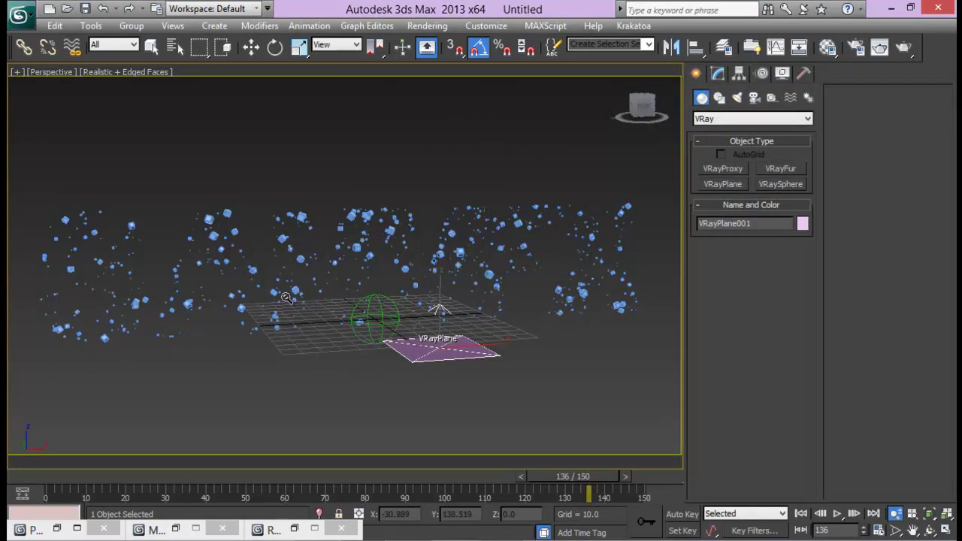
- Make material slot 2 a VRayMtl with a saturated light-blue diffuse colour
{"action": "left_click", "coordinate": [295, 529]}
{"action": "left_click", "coordinate": [832, 51]}
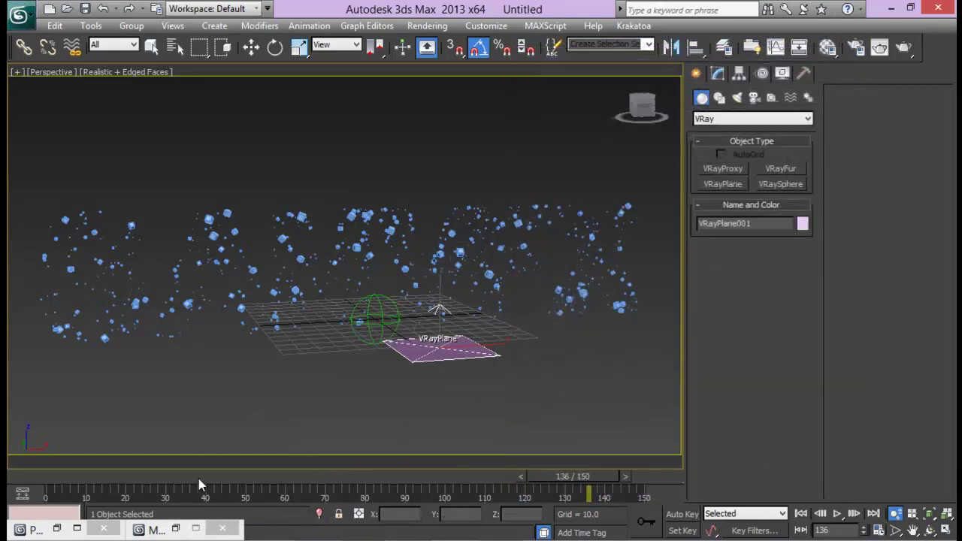
{"action": "left_click", "coordinate": [175, 529]}
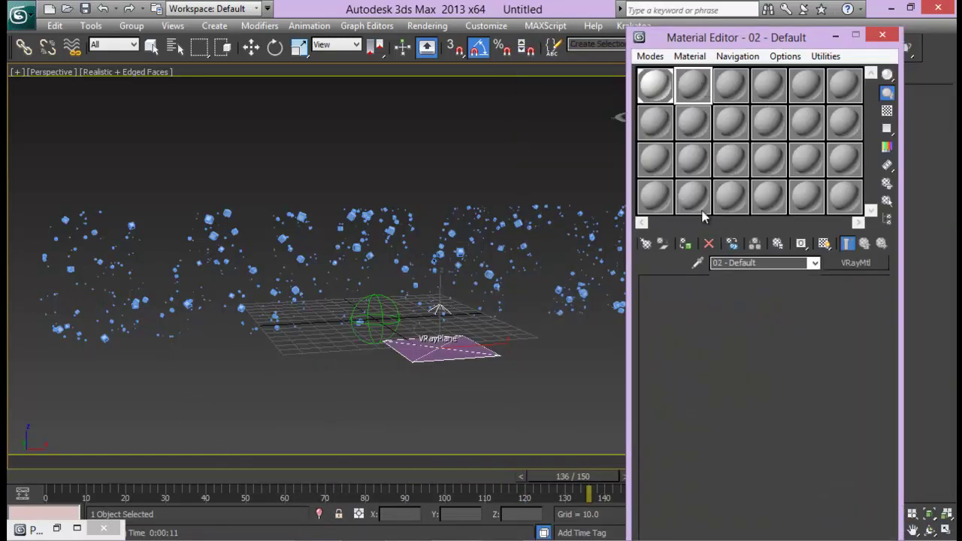
{"action": "left_click", "coordinate": [849, 262]}
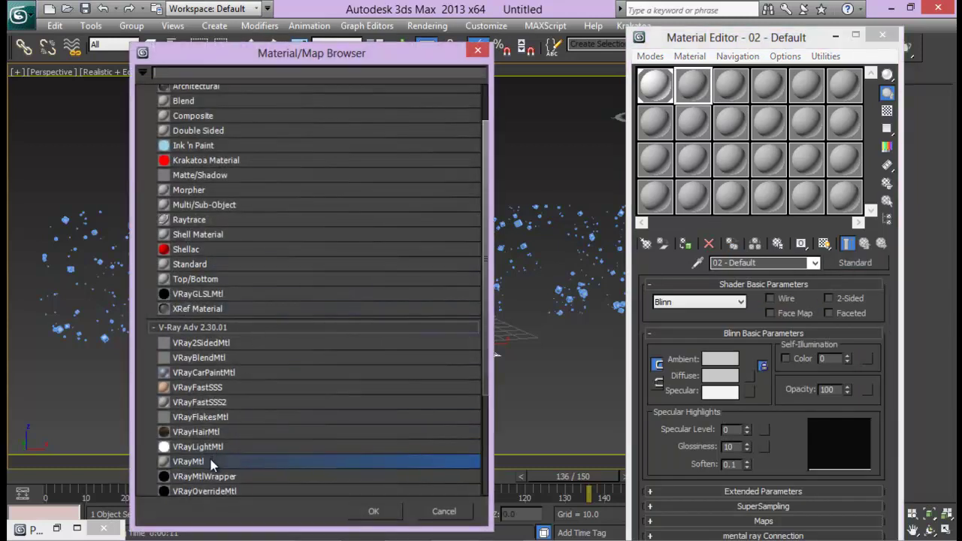
{"action": "double_click", "coordinate": [211, 462]}
{"action": "left_click", "coordinate": [734, 362]}
{"action": "left_click_drag", "start_coordinate": [255, 96], "coordinate": [229, 94]}
{"action": "left_click_drag", "start_coordinate": [300, 148], "coordinate": [298, 119]}
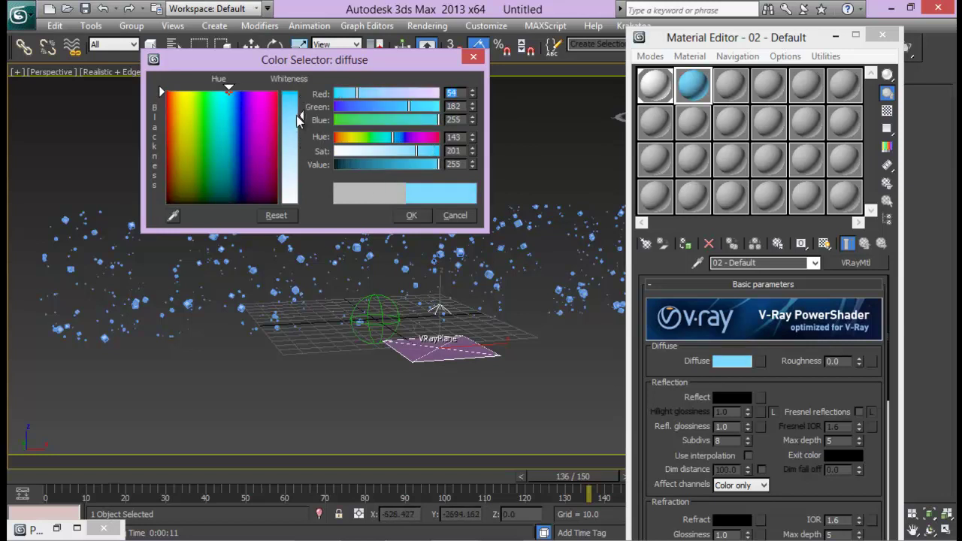
{"action": "left_click", "coordinate": [411, 215]}
- Copy the blue material into slot 3, rename it Pink, and give it a pale purple diffuse
{"action": "left_click", "coordinate": [730, 84]}
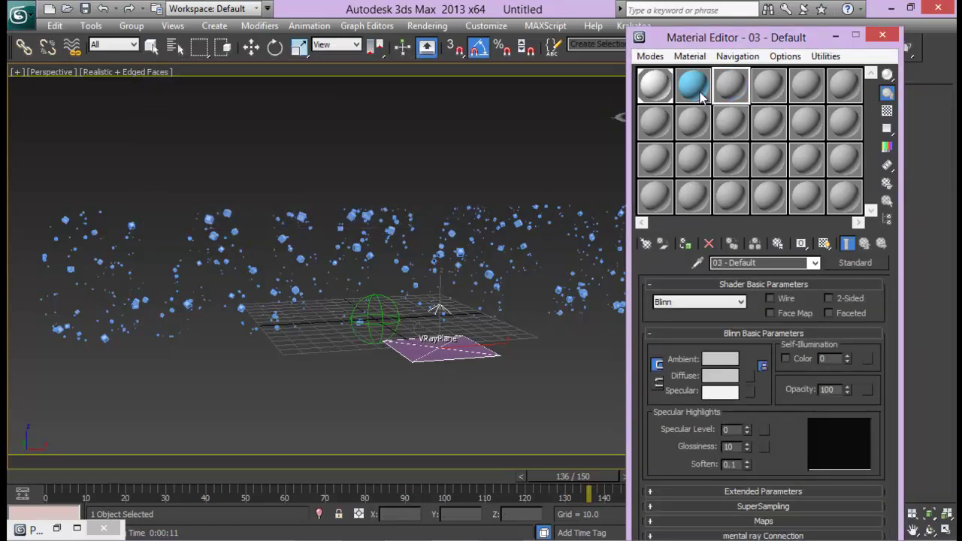
{"action": "left_click_drag", "start_coordinate": [701, 94], "coordinate": [733, 87]}
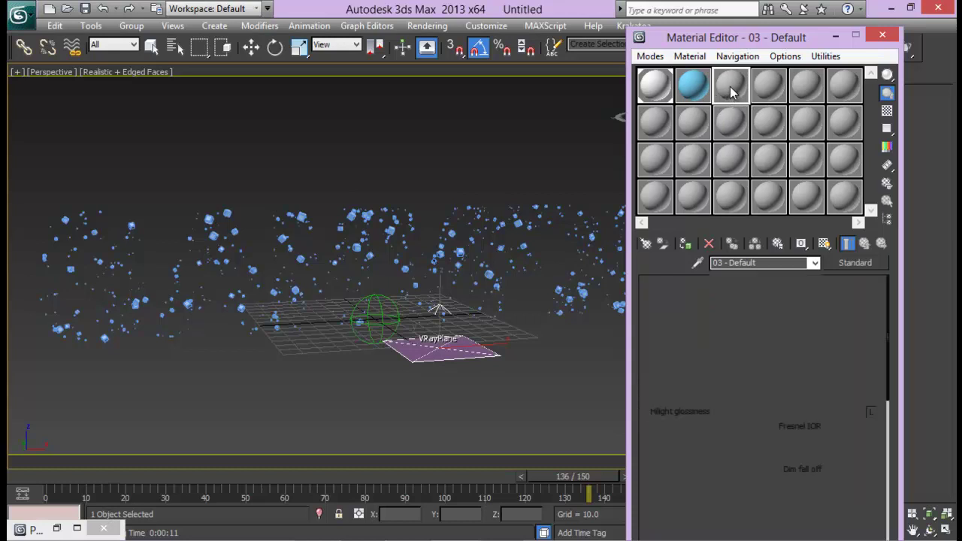
{"action": "left_click", "coordinate": [756, 263]}
{"action": "type", "text": "Pink"}
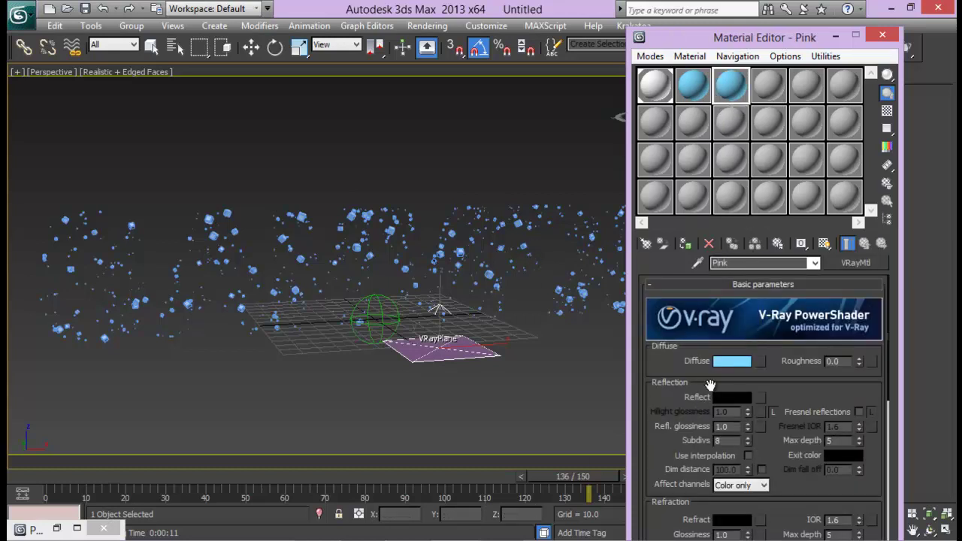
{"action": "left_click", "coordinate": [732, 361]}
{"action": "left_click_drag", "start_coordinate": [239, 159], "coordinate": [246, 93]}
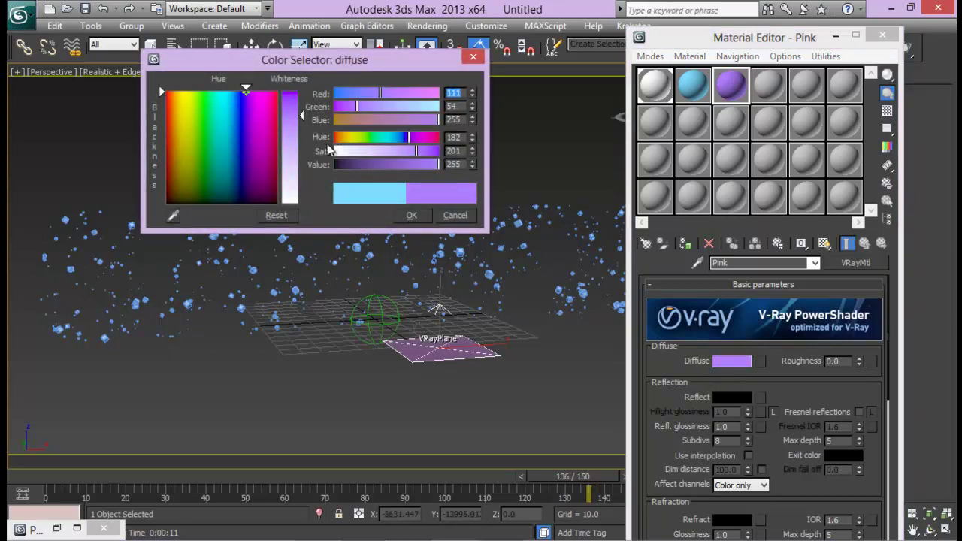
{"action": "left_click_drag", "start_coordinate": [343, 153], "coordinate": [390, 151]}
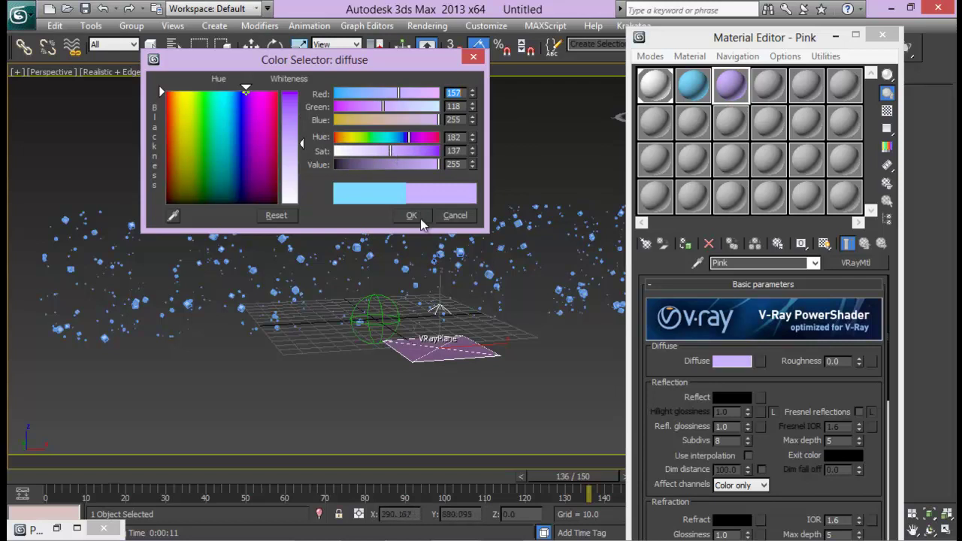
{"action": "left_click", "coordinate": [412, 215]}
- Lighten the 02 - Default blue diffuse to a paler blue (138, 212, 255)
{"action": "left_click", "coordinate": [693, 84]}
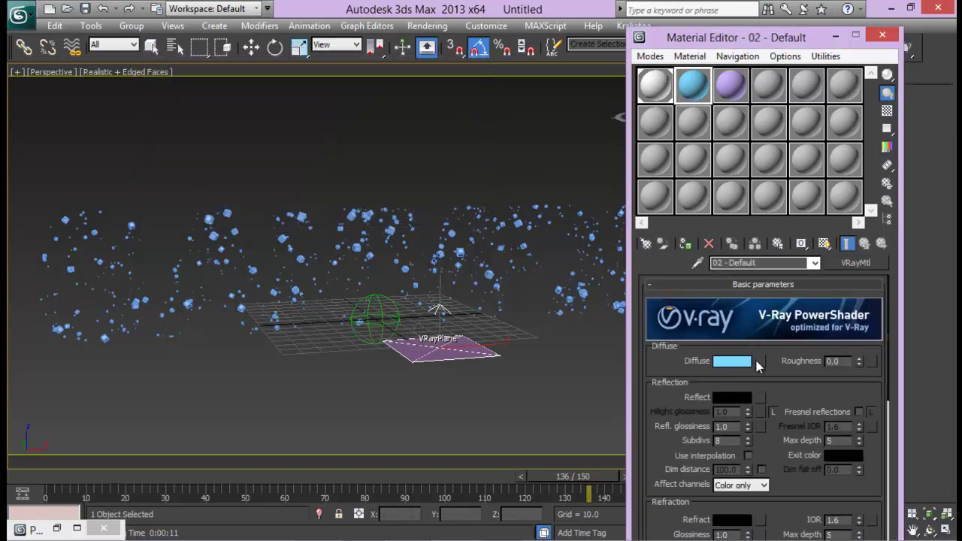
{"action": "left_click", "coordinate": [732, 360]}
{"action": "left_click_drag", "start_coordinate": [391, 151], "coordinate": [374, 150]}
{"action": "left_click", "coordinate": [412, 216]}
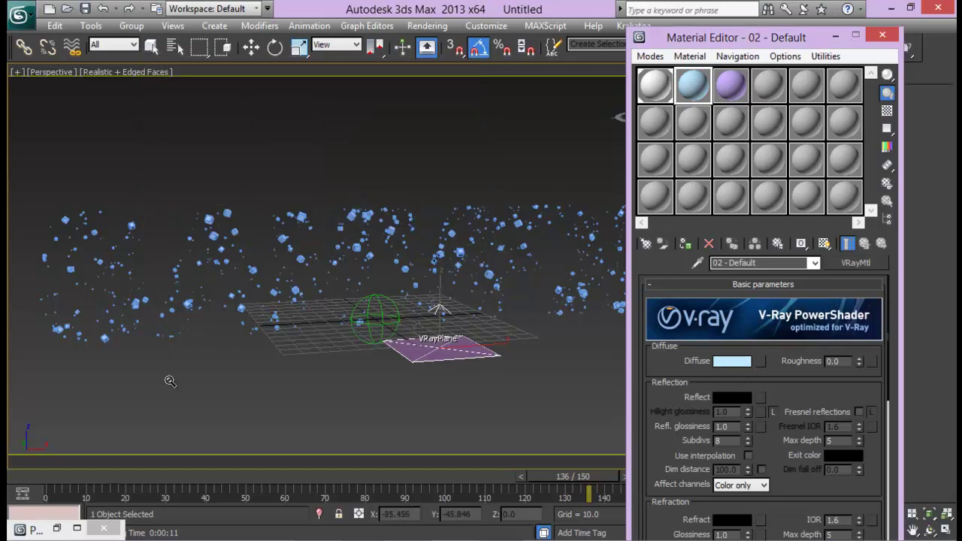
- Add a Material Static to Event 002 and assign 02 - Default to it as an instance
{"action": "left_click", "coordinate": [54, 532]}
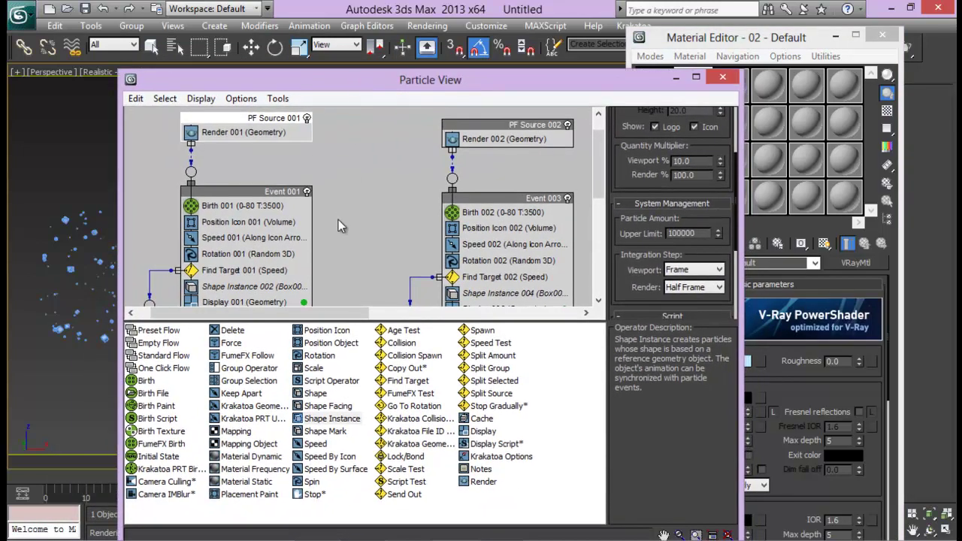
{"action": "middle_click_drag", "start_coordinate": [338, 220], "coordinate": [354, 147]}
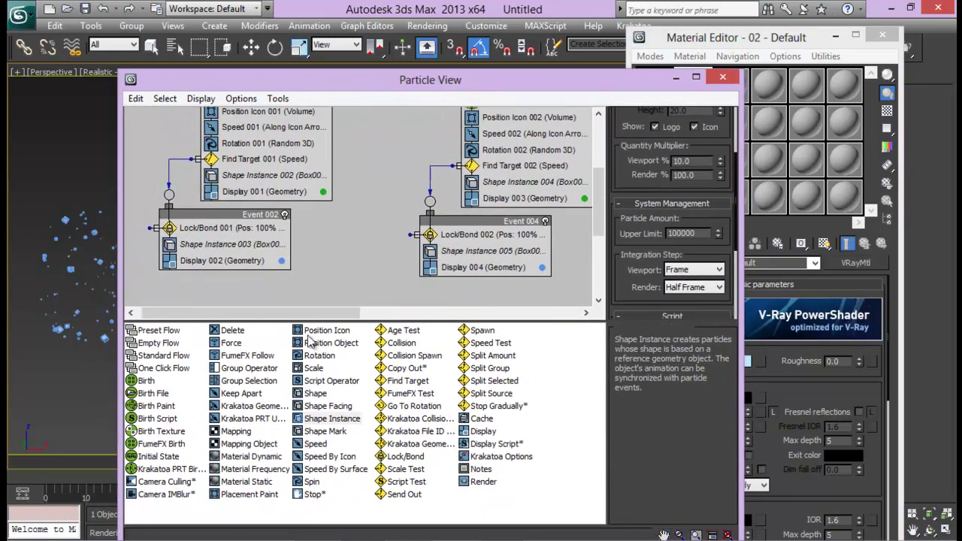
{"action": "left_click", "coordinate": [255, 457]}
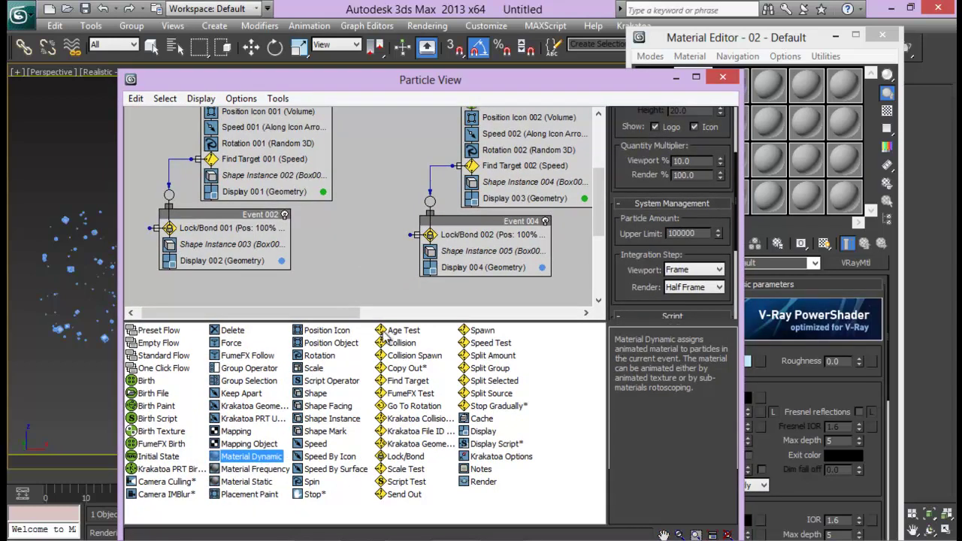
{"action": "left_click_drag", "start_coordinate": [265, 484], "coordinate": [261, 261]}
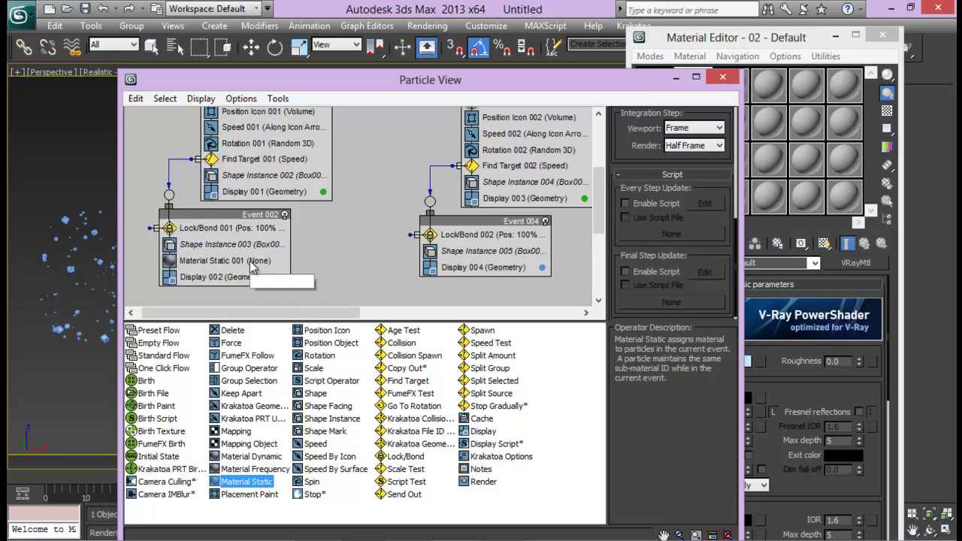
{"action": "left_click", "coordinate": [254, 261]}
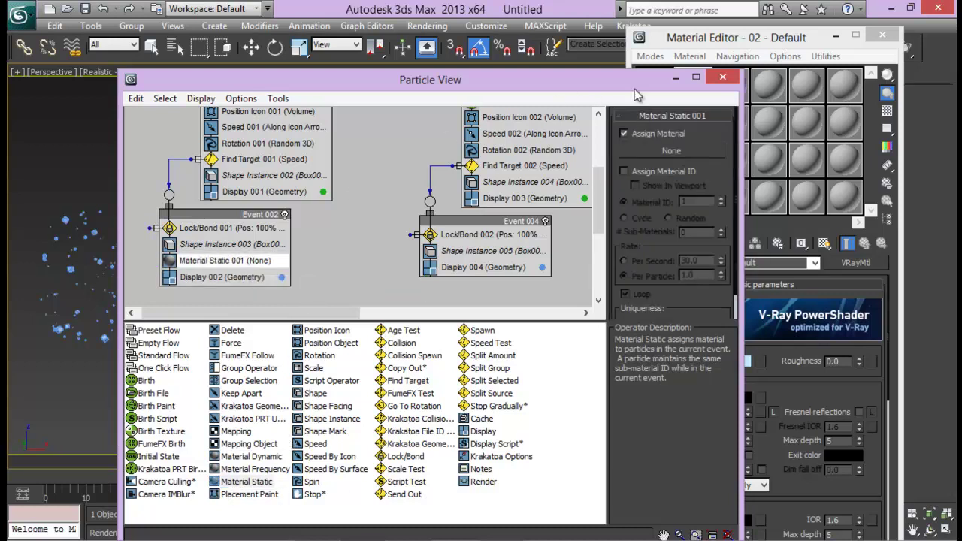
{"action": "left_click_drag", "start_coordinate": [634, 89], "coordinate": [505, 84]}
{"action": "left_click_drag", "start_coordinate": [693, 85], "coordinate": [555, 146]}
{"action": "left_click", "coordinate": [269, 354]}
- Add a Material Static to Event 004 and assign the Pink material as an instance
{"action": "left_click_drag", "start_coordinate": [490, 80], "coordinate": [469, 144]}
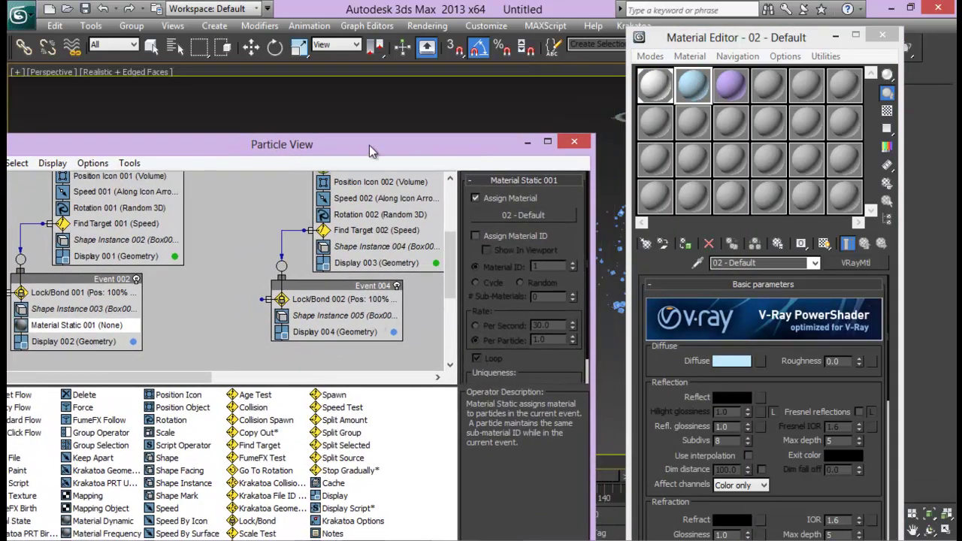
{"action": "left_click_drag", "start_coordinate": [369, 148], "coordinate": [438, 93]}
{"action": "left_click_drag", "start_coordinate": [167, 491], "coordinate": [436, 271]}
{"action": "left_click_drag", "start_coordinate": [730, 96], "coordinate": [733, 102]}
{"action": "left_click_drag", "start_coordinate": [581, 167], "coordinate": [582, 164]}
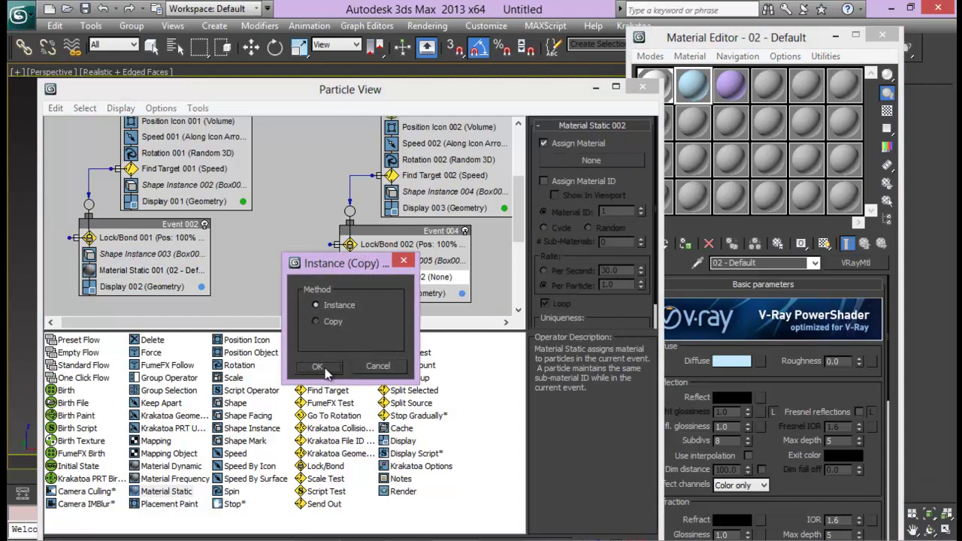
{"action": "left_click", "coordinate": [318, 368]}
- Render frame 86 from a zoomed-out view, showing blue and lilac cubes, then close the frame buffer
{"action": "left_click", "coordinate": [593, 91]}
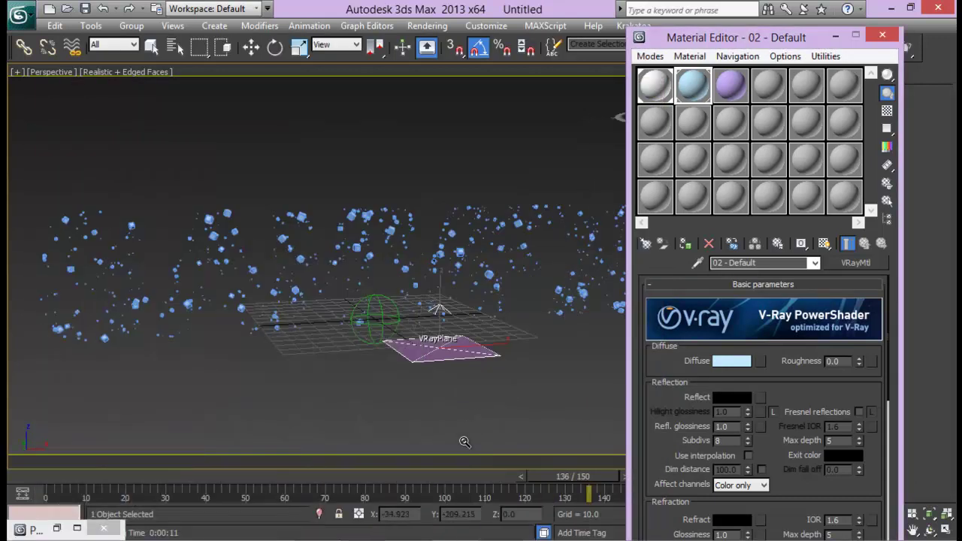
{"action": "left_click_drag", "start_coordinate": [536, 477], "coordinate": [357, 469]}
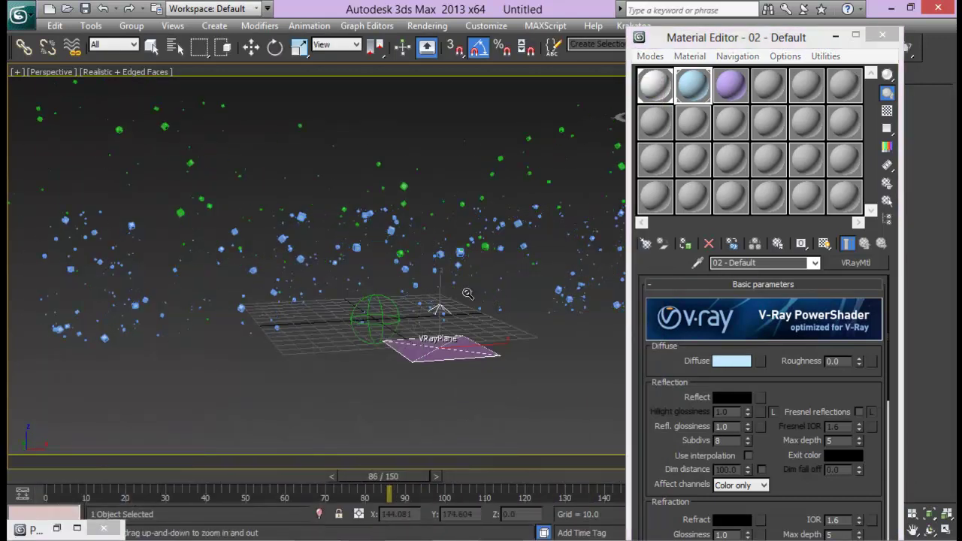
{"action": "middle_click_drag", "start_coordinate": [454, 259], "coordinate": [448, 247], "text": "ctrl+alt"}
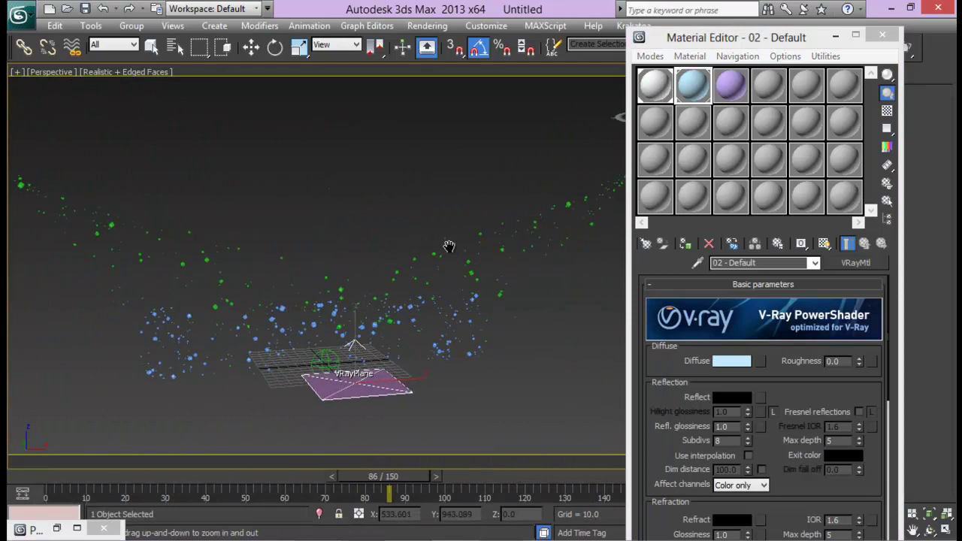
{"action": "left_click", "coordinate": [835, 36]}
{"action": "left_click", "coordinate": [902, 47]}
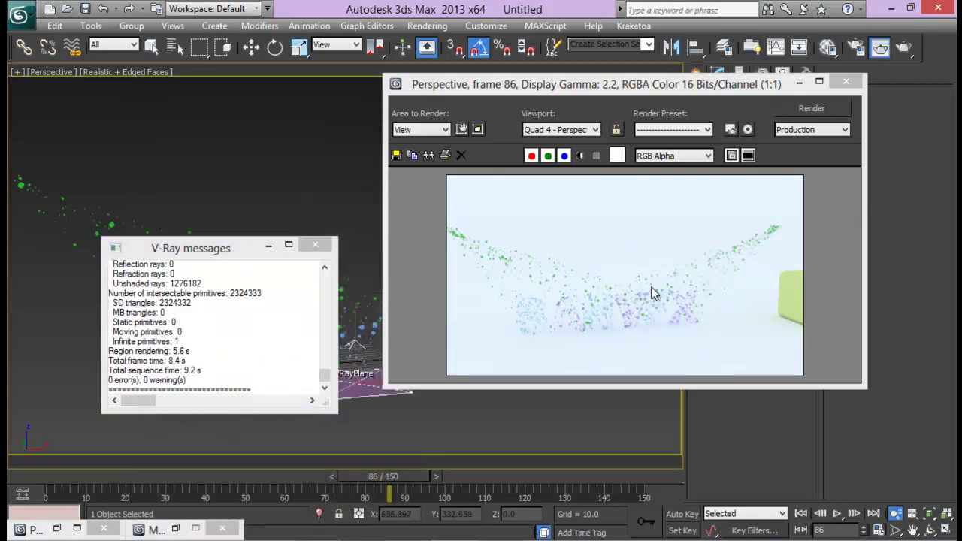
{"action": "left_click", "coordinate": [846, 82]}
- Instance the Pink Material Static into Event 003 and Material Static 001 into Event 001
{"action": "left_click", "coordinate": [176, 529]}
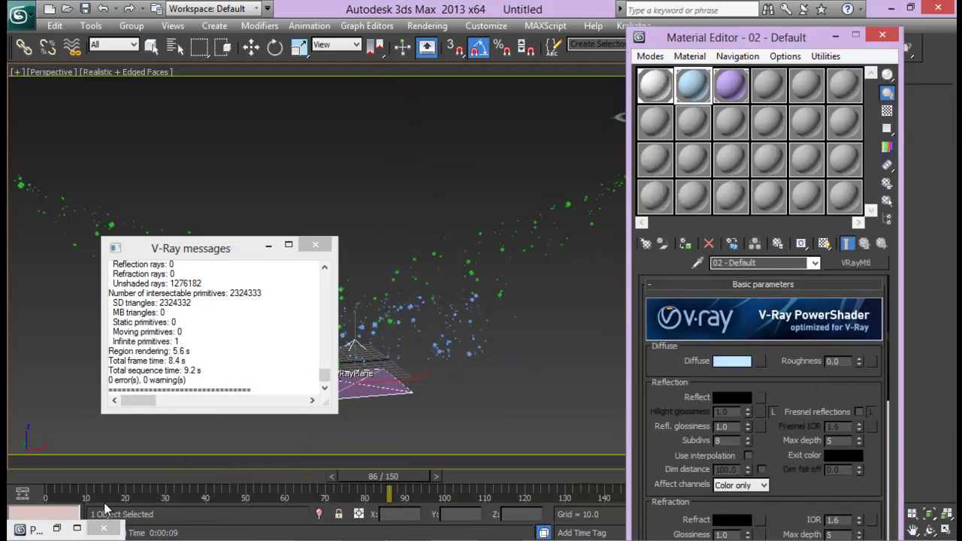
{"action": "left_click", "coordinate": [56, 529]}
{"action": "left_click_drag", "start_coordinate": [422, 96], "coordinate": [474, 95]}
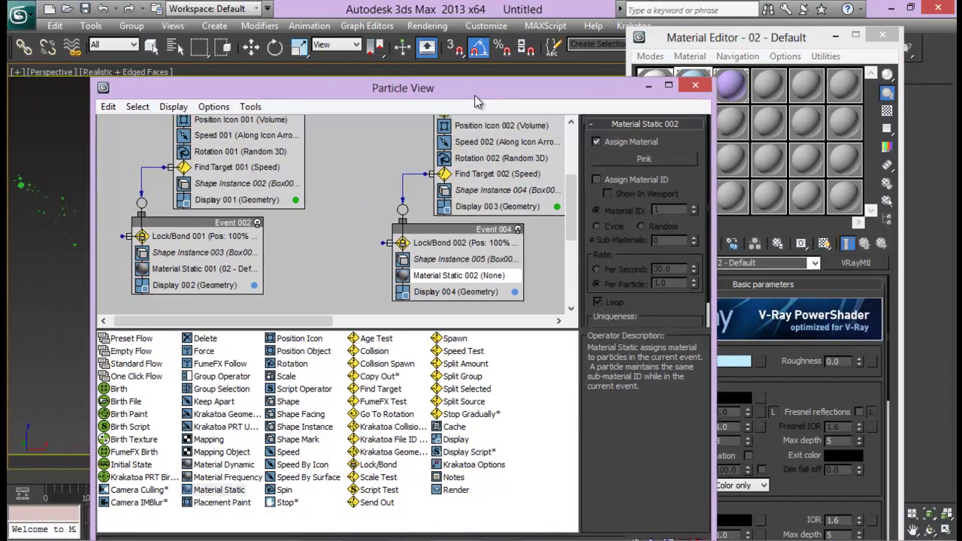
{"action": "left_click", "coordinate": [457, 277]}
{"action": "left_click_drag", "start_coordinate": [460, 276], "coordinate": [496, 206]}
{"action": "left_click", "coordinate": [359, 372]}
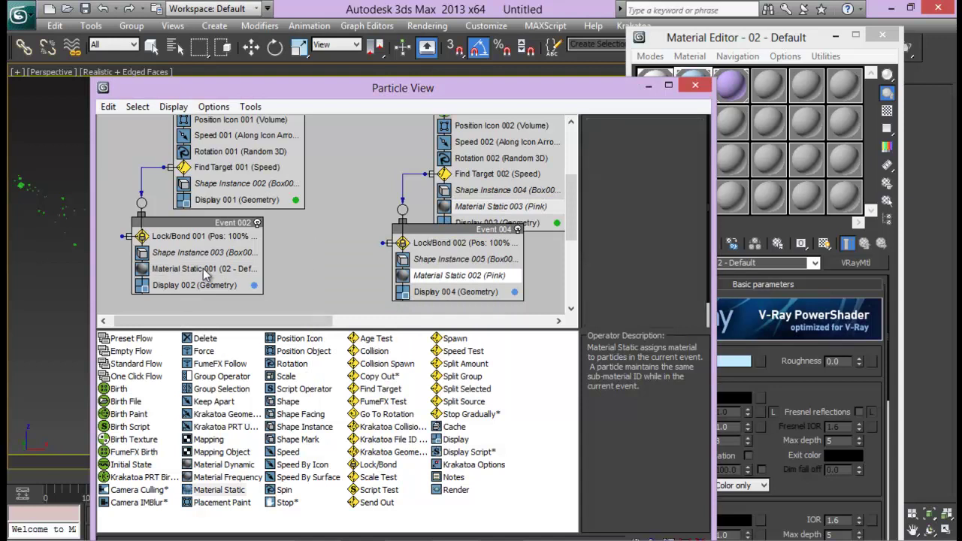
{"action": "left_click", "coordinate": [221, 268]}
{"action": "left_click_drag", "start_coordinate": [222, 268], "coordinate": [284, 194]}
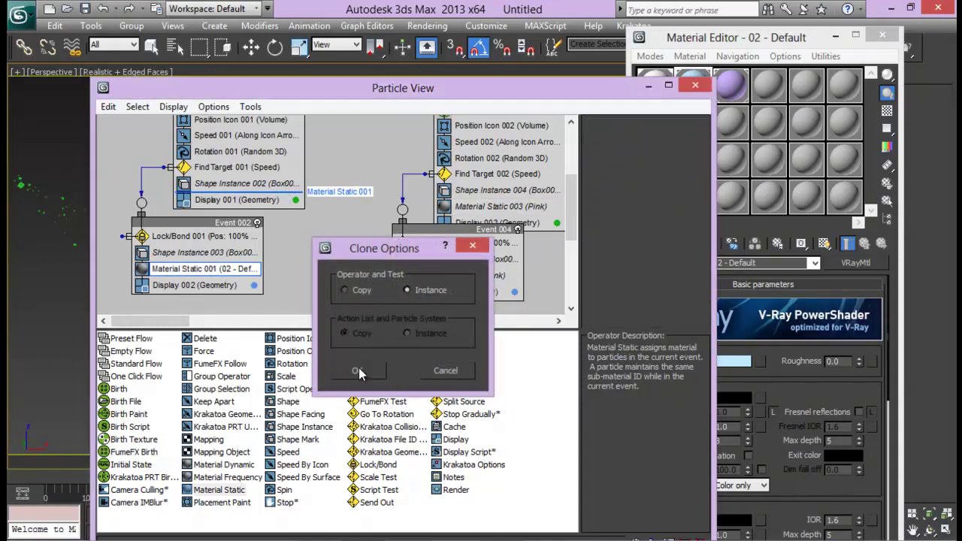
{"action": "left_click", "coordinate": [358, 371]}
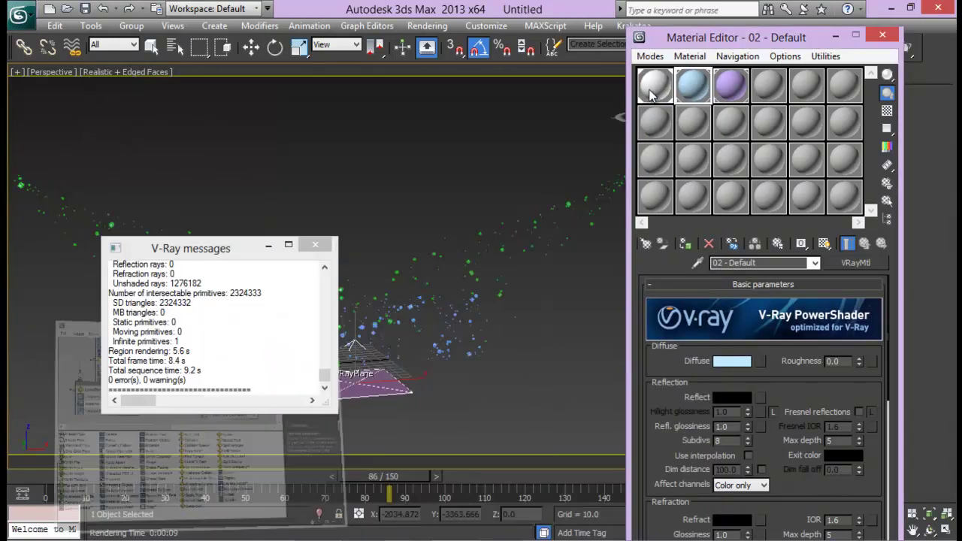
{"action": "left_click_drag", "start_coordinate": [736, 41], "coordinate": [601, 82]}
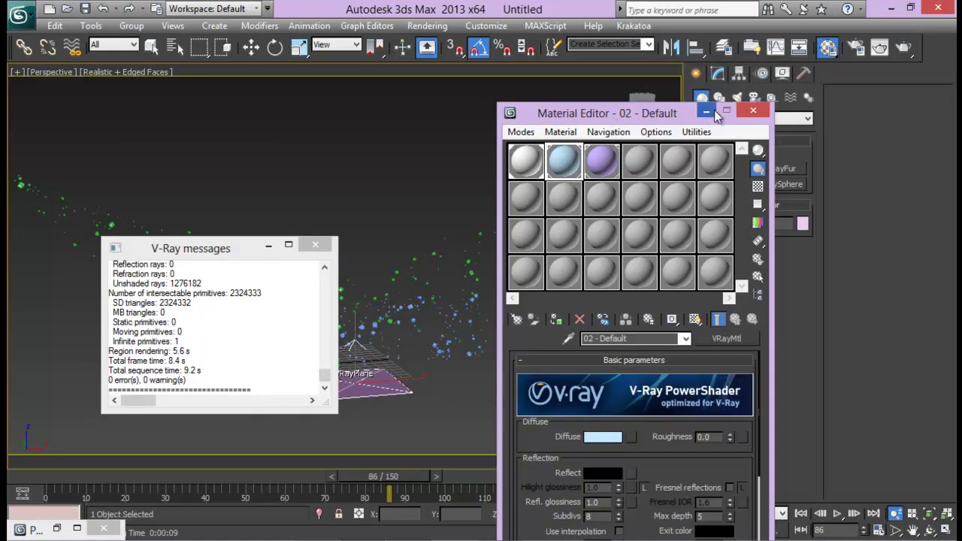
- Close the Material Editor and re-render frame 86 with every event coloured blue or lilac
{"action": "key", "text": "m"}
{"action": "left_click", "coordinate": [901, 51]}
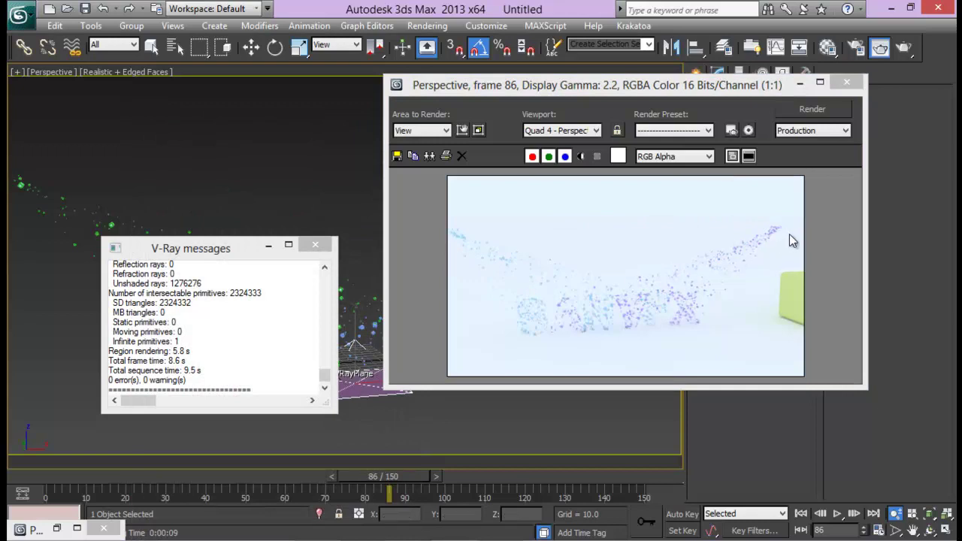
- Raise the Amount of both Birth 001 and Birth 002 from 3500 to 4200 particles
{"action": "left_click", "coordinate": [856, 86]}
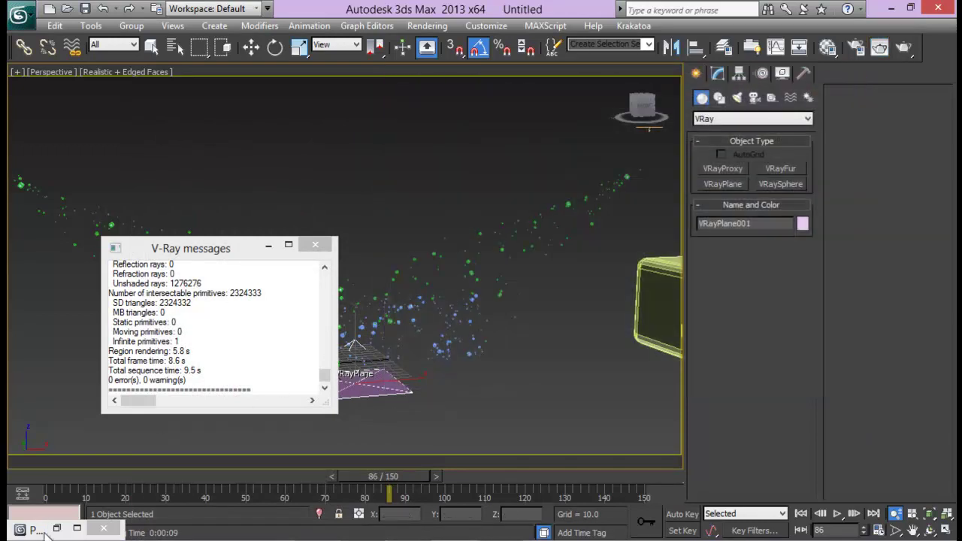
{"action": "key", "text": "6"}
{"action": "middle_click_drag", "start_coordinate": [332, 159], "coordinate": [329, 211]}
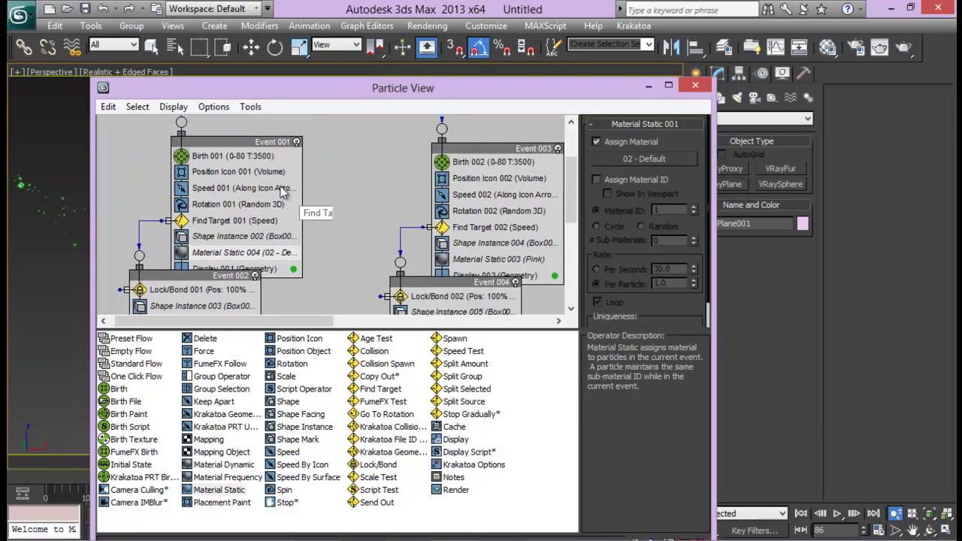
{"action": "left_click", "coordinate": [271, 156]}
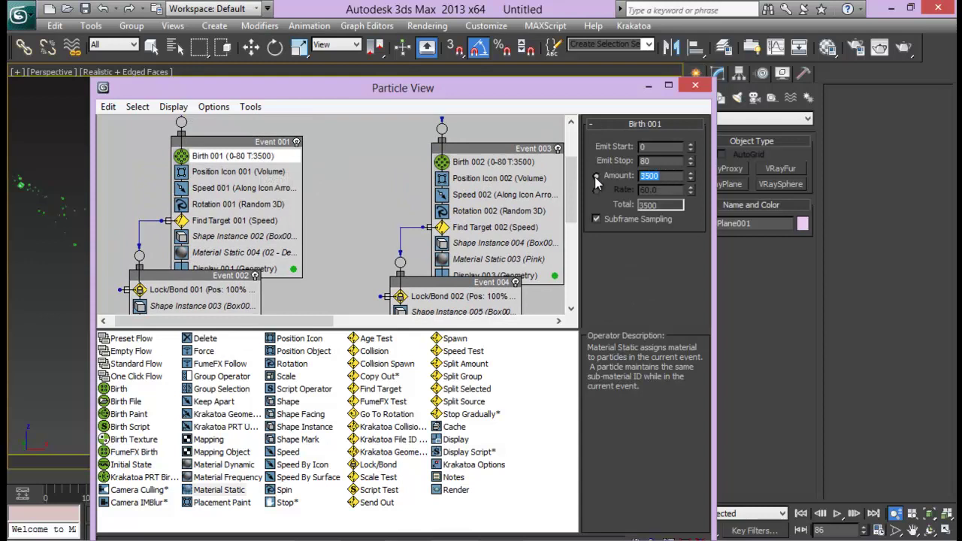
{"action": "type", "text": "4200"}
{"action": "key", "text": "Return"}
{"action": "left_click", "coordinate": [516, 163]}
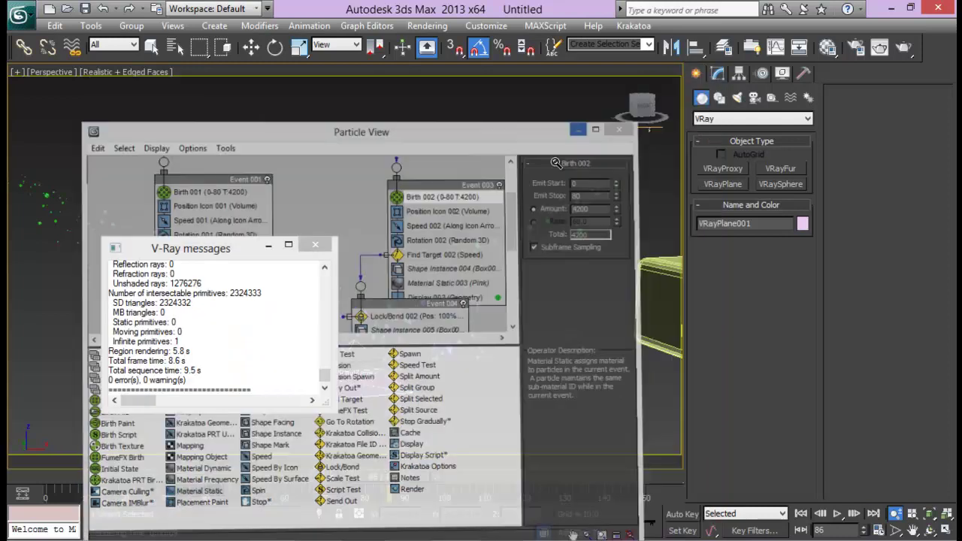
{"action": "left_click", "coordinate": [695, 85]}
- Render frame 86 with the denser particles, then close the V-Ray messages and render window
{"action": "scroll", "coordinate": [449, 295], "scroll_direction": "up", "scroll_amount": 3}
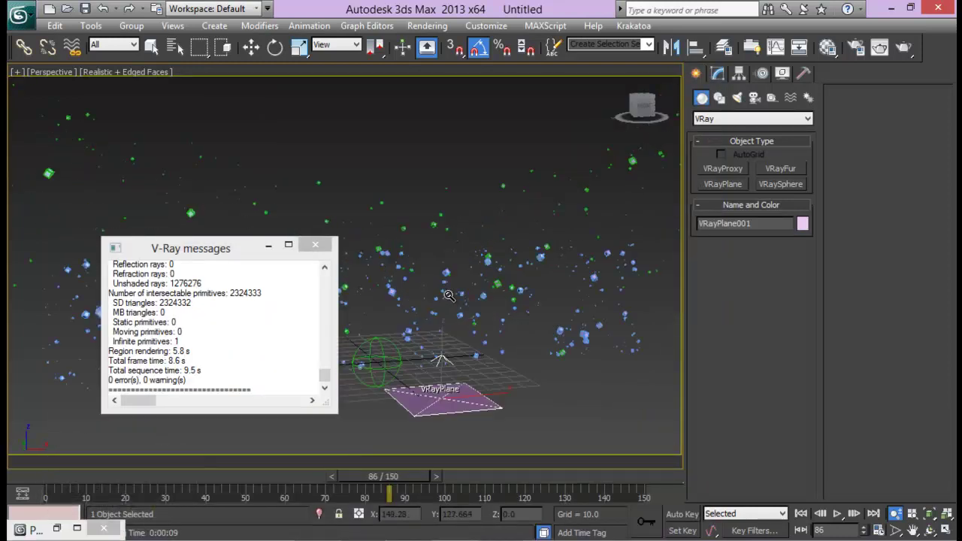
{"action": "left_click", "coordinate": [901, 49]}
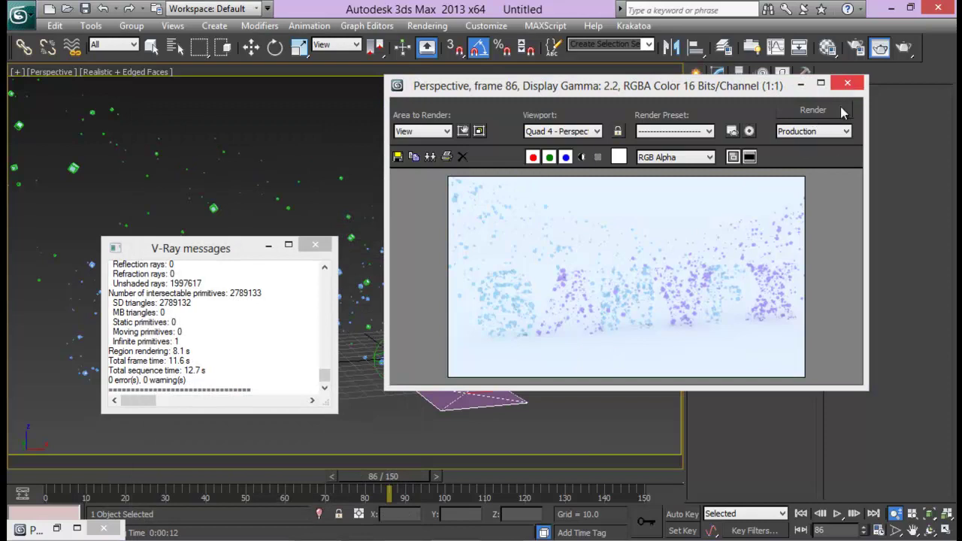
{"action": "left_click", "coordinate": [315, 244]}
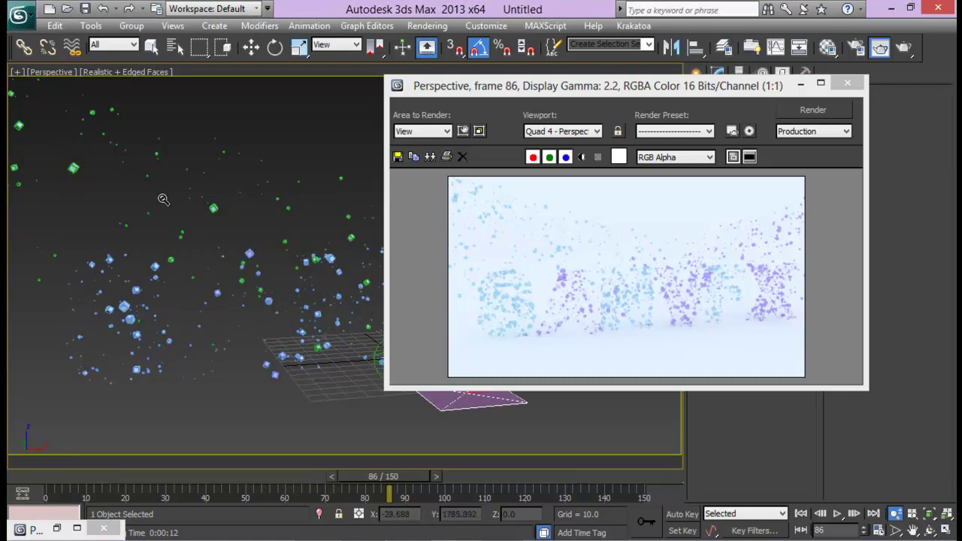
{"action": "left_click_drag", "start_coordinate": [613, 88], "coordinate": [670, 108]}
{"action": "left_click_drag", "start_coordinate": [796, 108], "coordinate": [504, 110]}
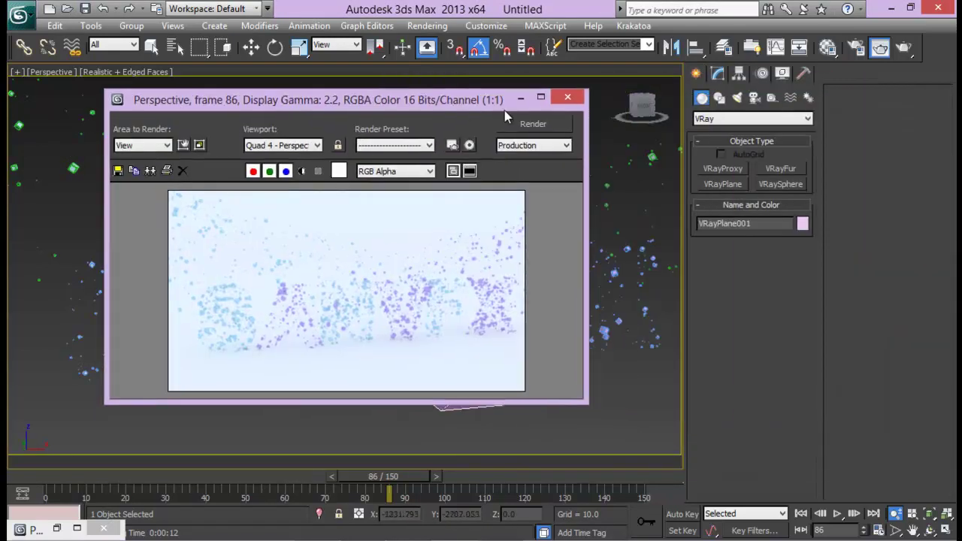
{"action": "left_click", "coordinate": [568, 100]}
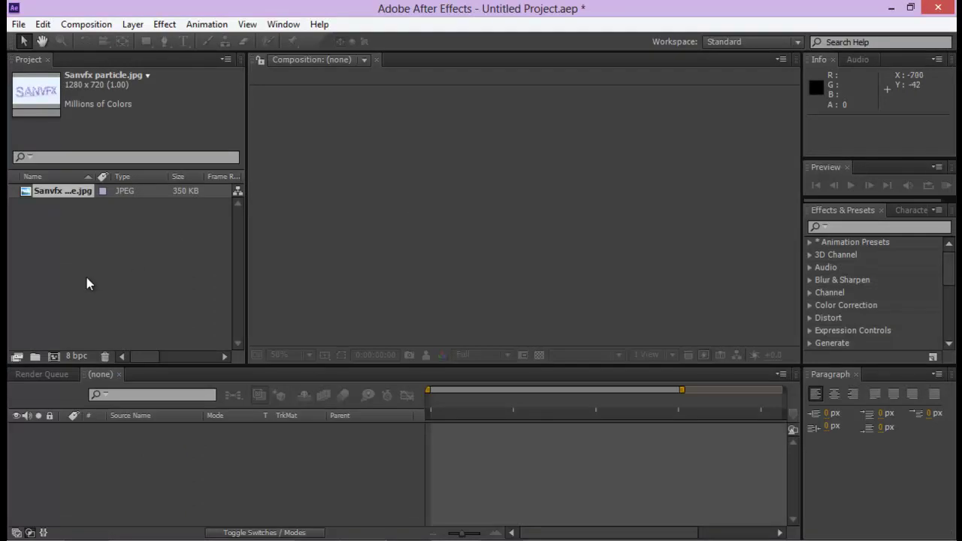
- Create a composition from Sanvfx particle.jpg by dropping it on the new-composition button
{"action": "left_click", "coordinate": [87, 284]}
{"action": "left_click", "coordinate": [68, 192]}
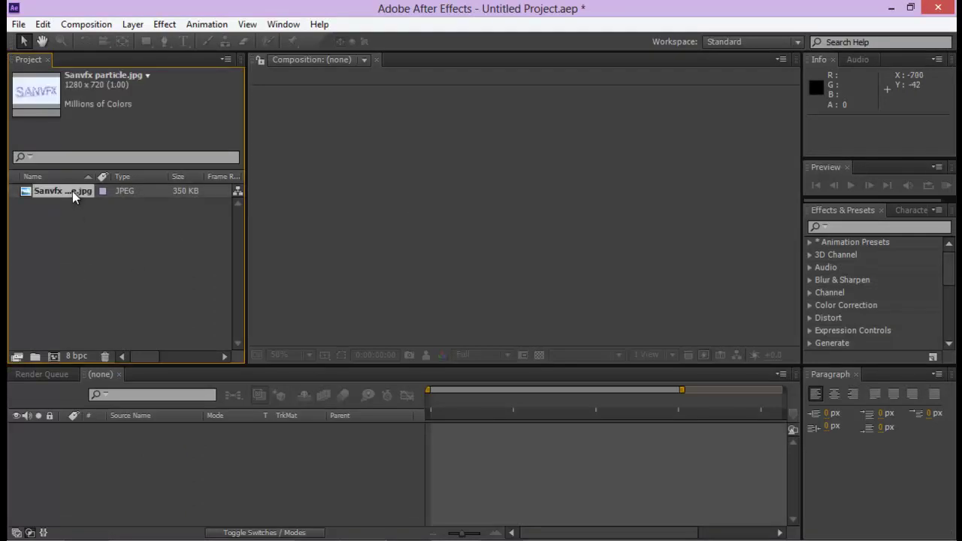
{"action": "left_click_drag", "start_coordinate": [75, 197], "coordinate": [54, 356]}
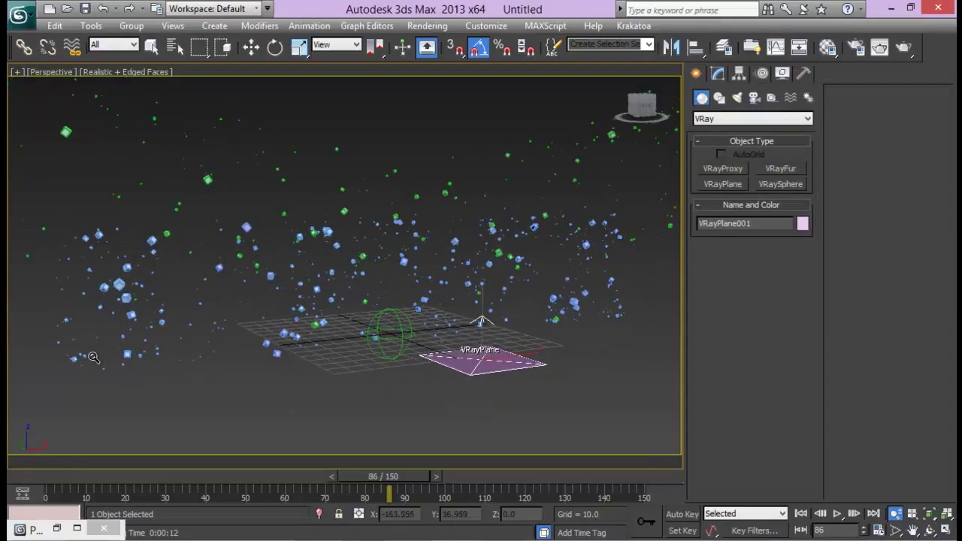
- Deselect the VRayPlane and render frame 137, spreading out the V-Ray log and frame buffer
{"action": "left_click", "coordinate": [717, 75]}
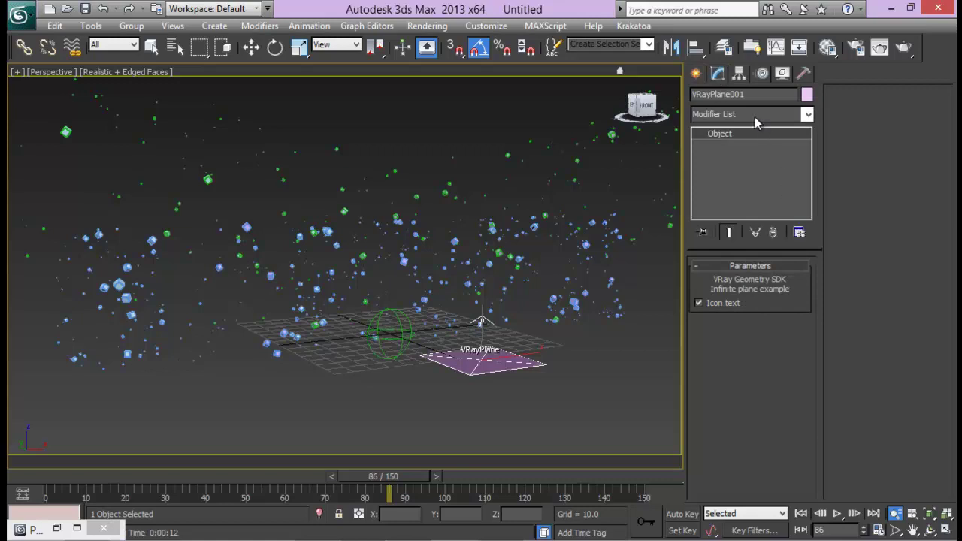
{"action": "key", "text": "w"}
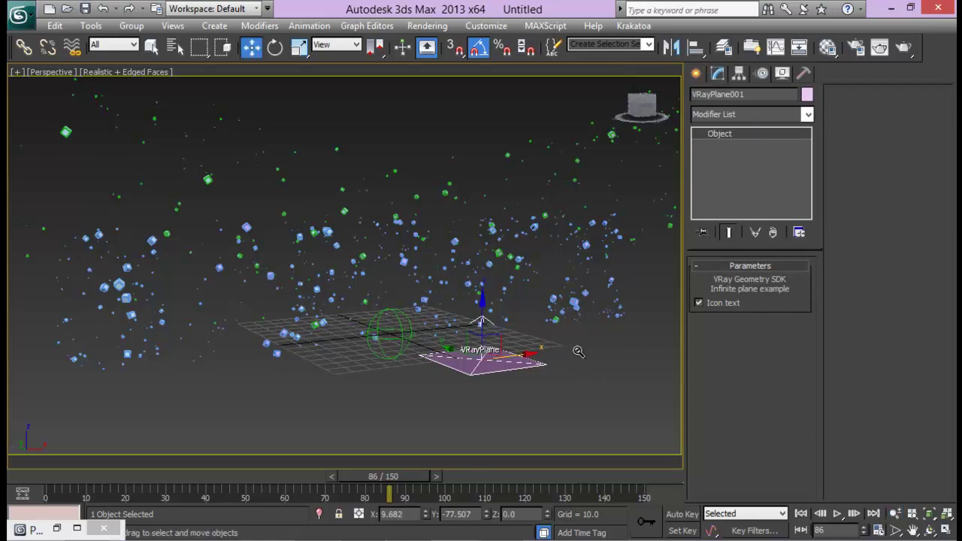
{"action": "left_click", "coordinate": [490, 132]}
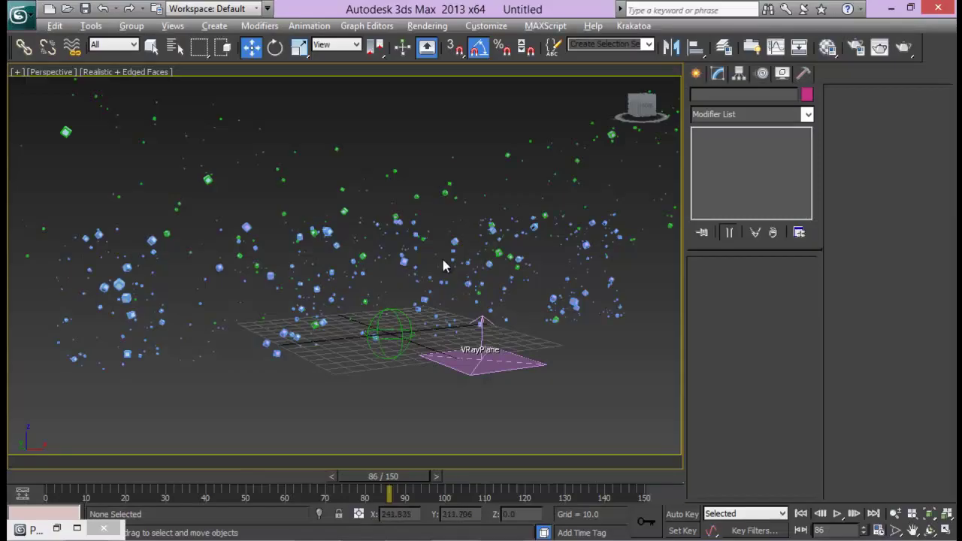
{"action": "left_click_drag", "start_coordinate": [392, 475], "coordinate": [585, 475]}
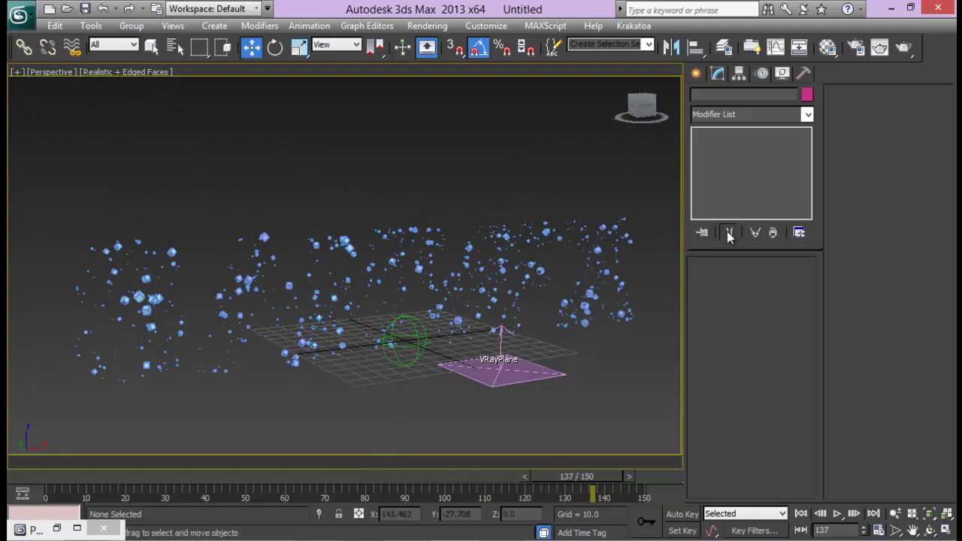
{"action": "left_click", "coordinate": [903, 47]}
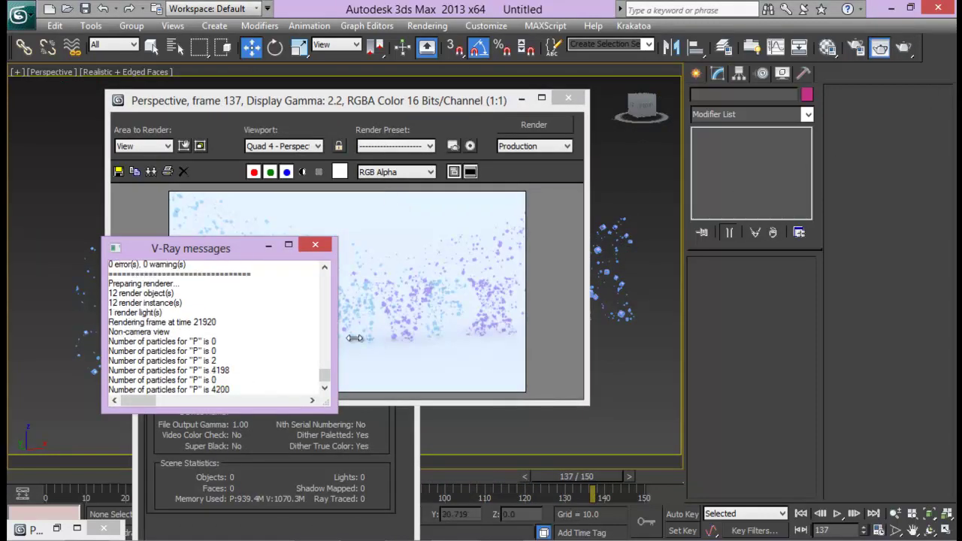
{"action": "left_click_drag", "start_coordinate": [271, 253], "coordinate": [747, 188]}
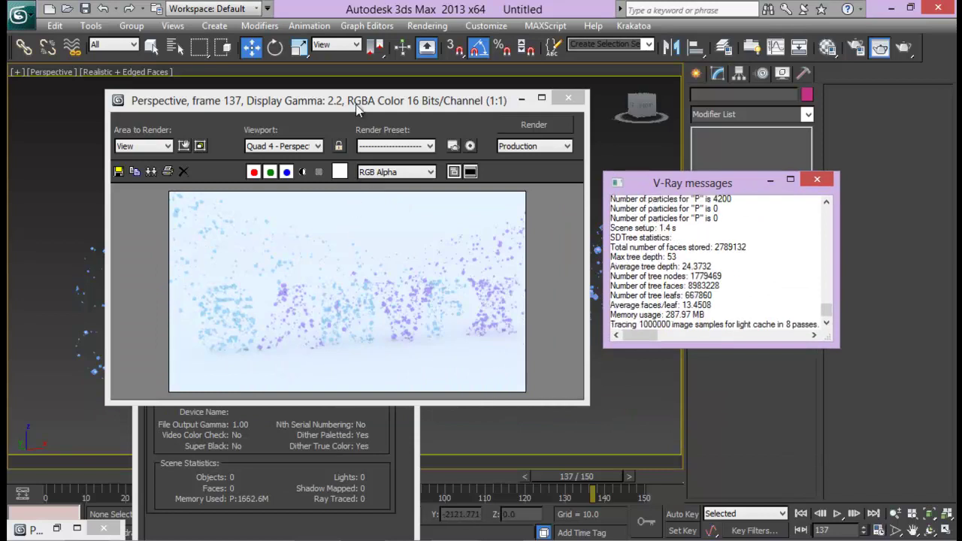
{"action": "left_click_drag", "start_coordinate": [358, 110], "coordinate": [565, 103]}
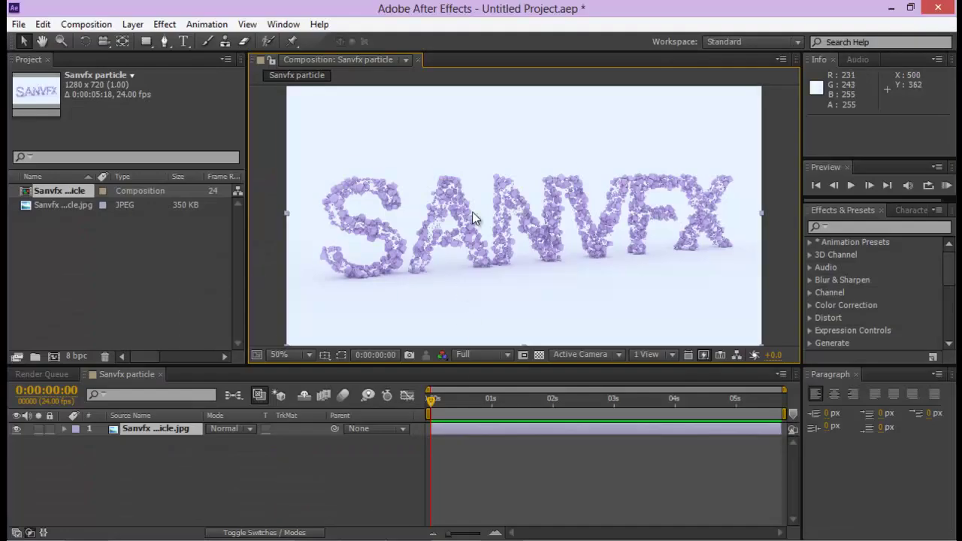
- Search the Effects & Presets panel for '4 co', then clear the search term
{"action": "left_click_drag", "start_coordinate": [477, 198], "coordinate": [477, 185]}
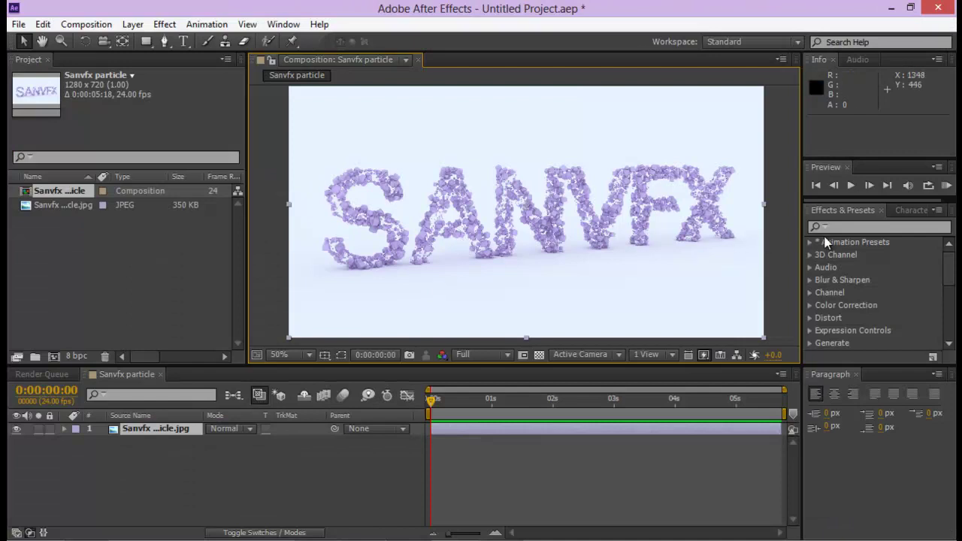
{"action": "left_click", "coordinate": [855, 228]}
{"action": "mouse_move", "coordinate": [946, 266]}
{"action": "left_mouse_down"}
{"action": "mouse_move", "coordinate": [949, 353]}
{"action": "mouse_move", "coordinate": [955, 263]}
{"action": "left_mouse_up"}
{"action": "left_click", "coordinate": [878, 228]}
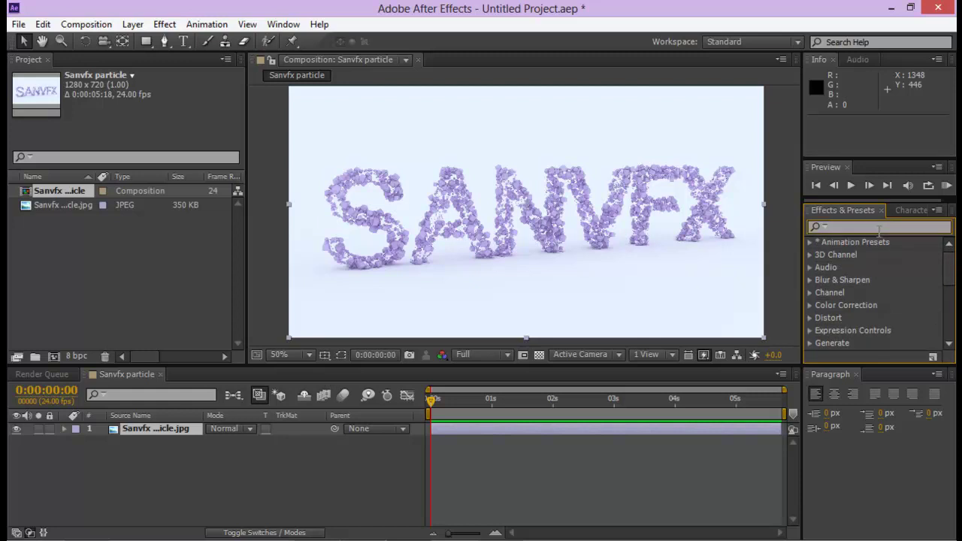
{"action": "type", "text": "4 colo"}
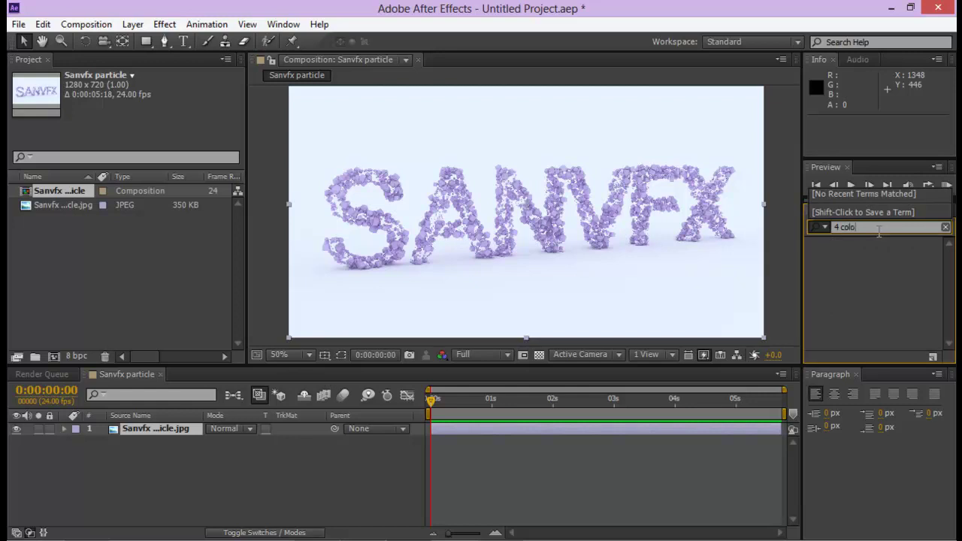
{"action": "key", "text": "BackSpace"}
{"action": "key", "text": "BackSpace"}
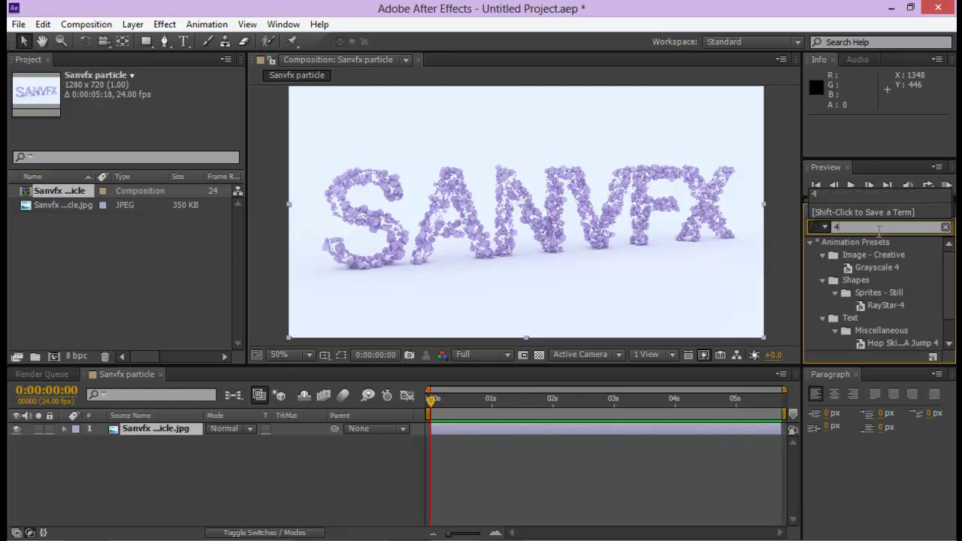
{"action": "key", "text": "BackSpace"}
- Apply Effect > Generate > 4-Color Gradient to the Sanvfx particle.jpg layer
{"action": "left_click", "coordinate": [165, 24]}
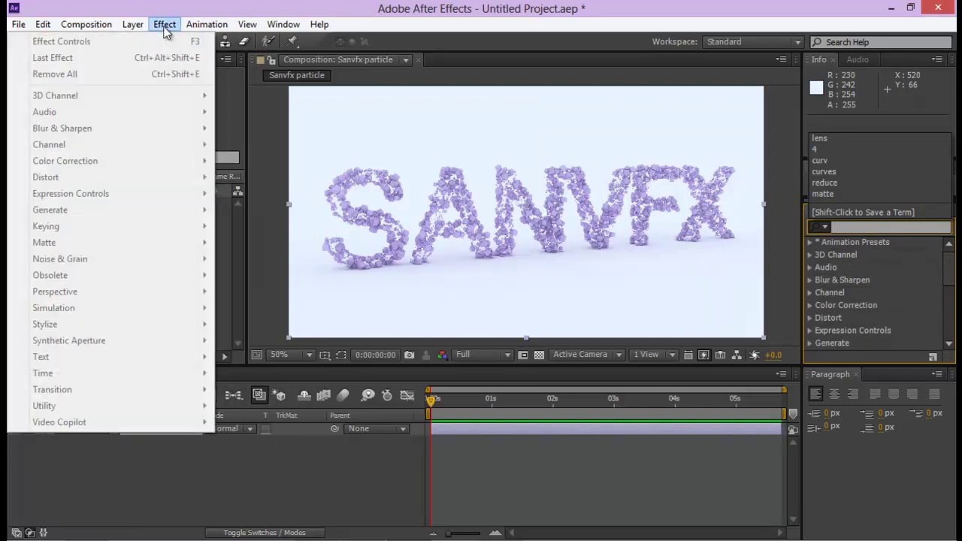
{"action": "key", "text": "Escape"}
{"action": "left_click", "coordinate": [143, 428]}
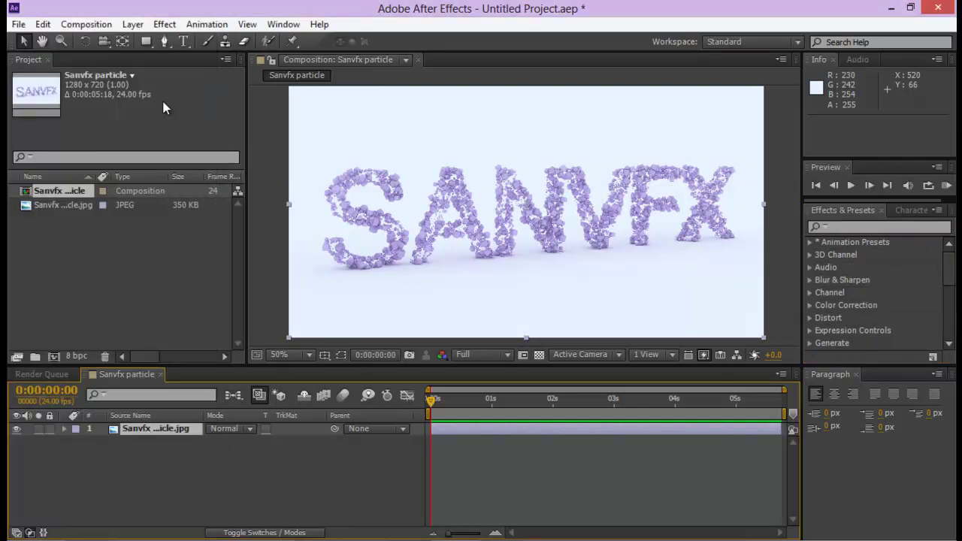
{"action": "left_click", "coordinate": [164, 24]}
{"action": "mouse_move", "coordinate": [103, 214]}
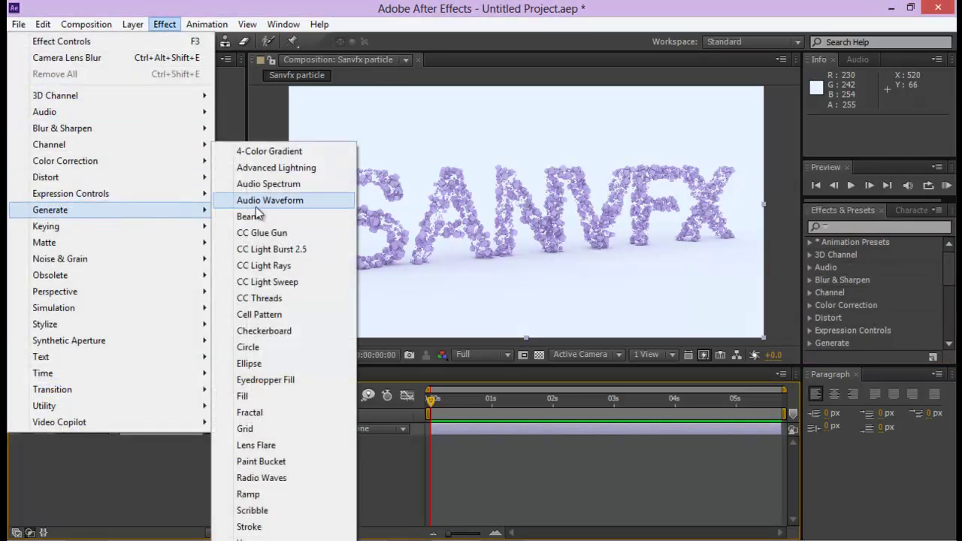
{"action": "left_click", "coordinate": [286, 151]}
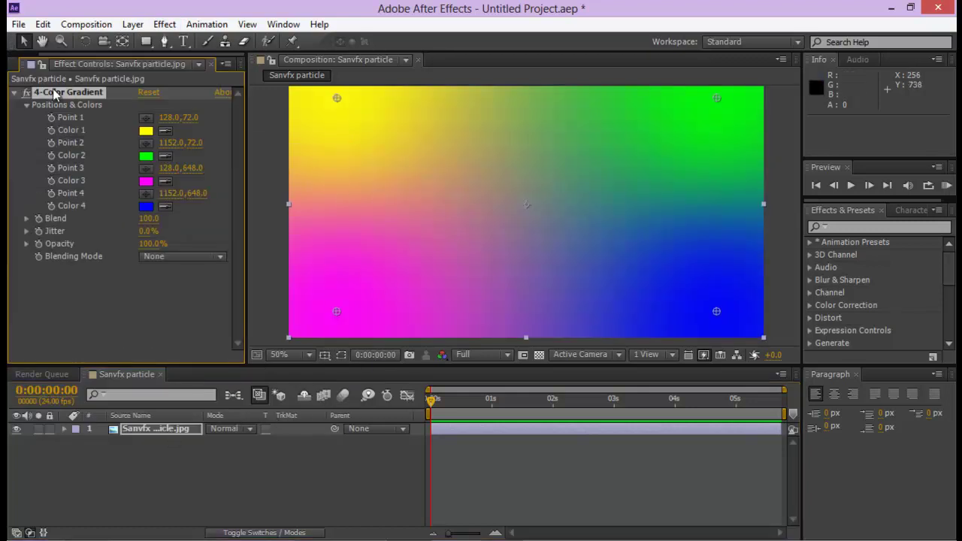
- Remove the gradient from the image layer and add a new adjustment layer
{"action": "key", "text": "Delete"}
{"action": "right_click", "coordinate": [176, 472]}
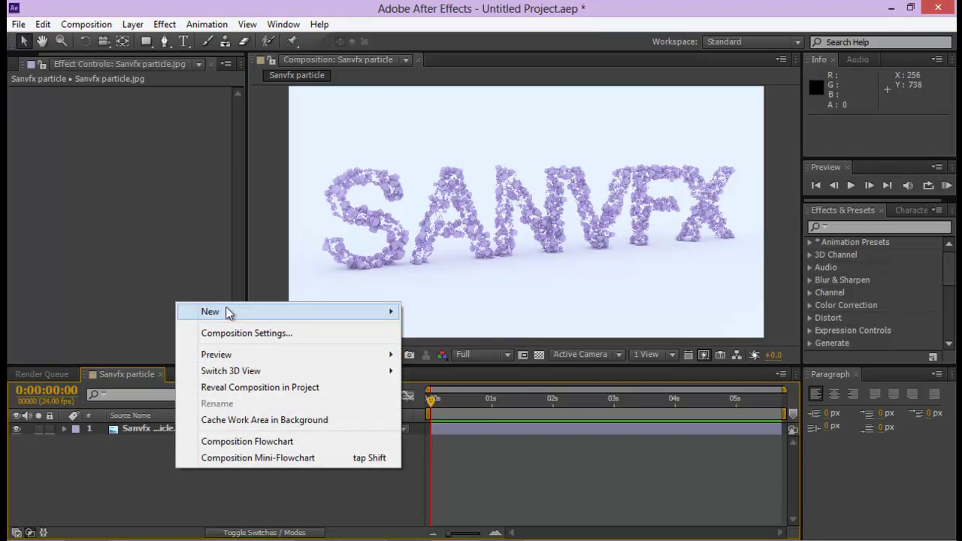
{"action": "mouse_move", "coordinate": [228, 312]}
{"action": "left_click", "coordinate": [72, 430]}
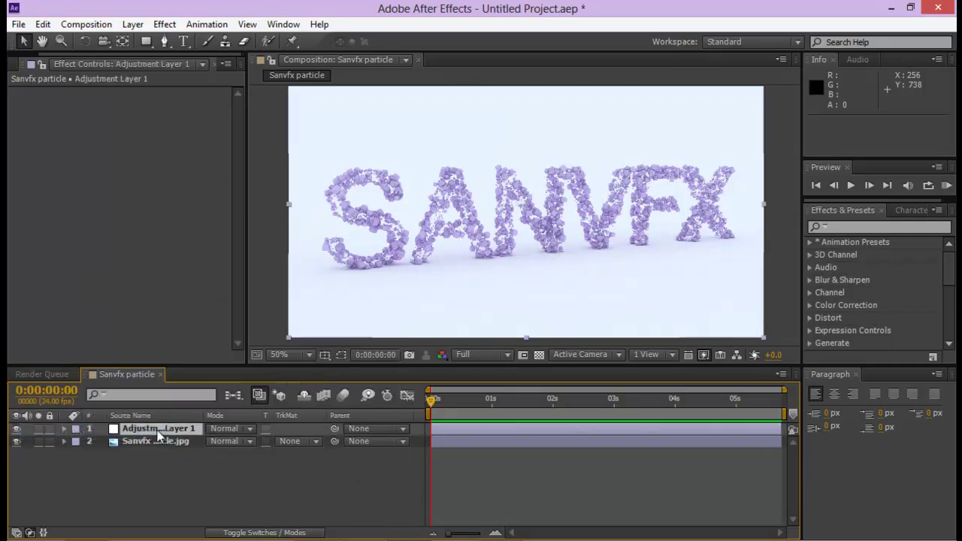
- Apply 4-Color Gradient to the adjustment layer and set its blend mode to Screen
{"action": "left_click", "coordinate": [164, 24]}
{"action": "mouse_move", "coordinate": [155, 209]}
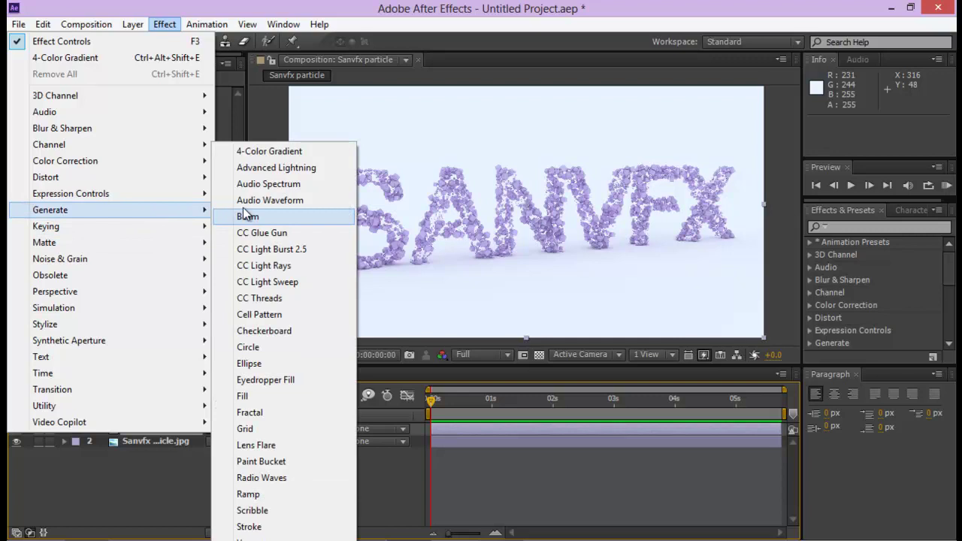
{"action": "left_click", "coordinate": [254, 150]}
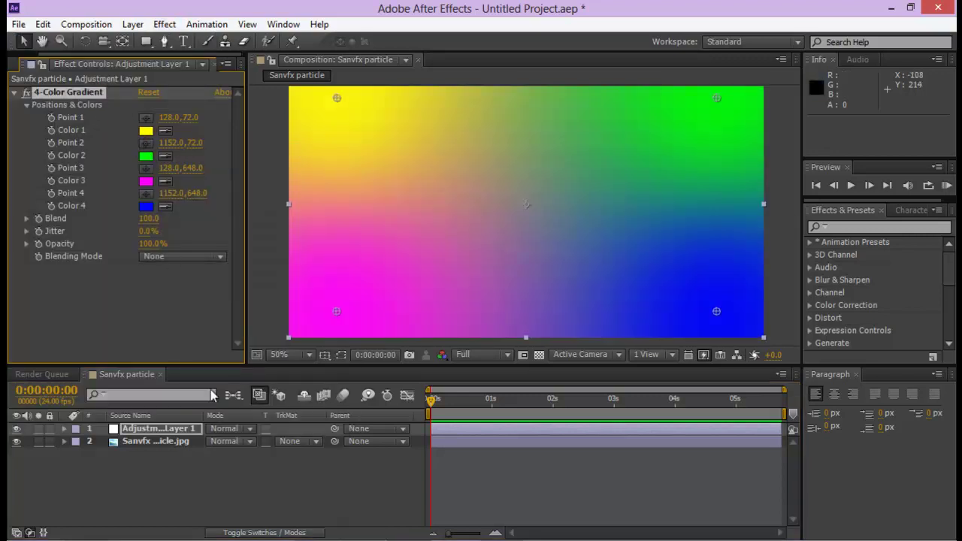
{"action": "left_click", "coordinate": [252, 432]}
{"action": "left_click", "coordinate": [270, 243]}
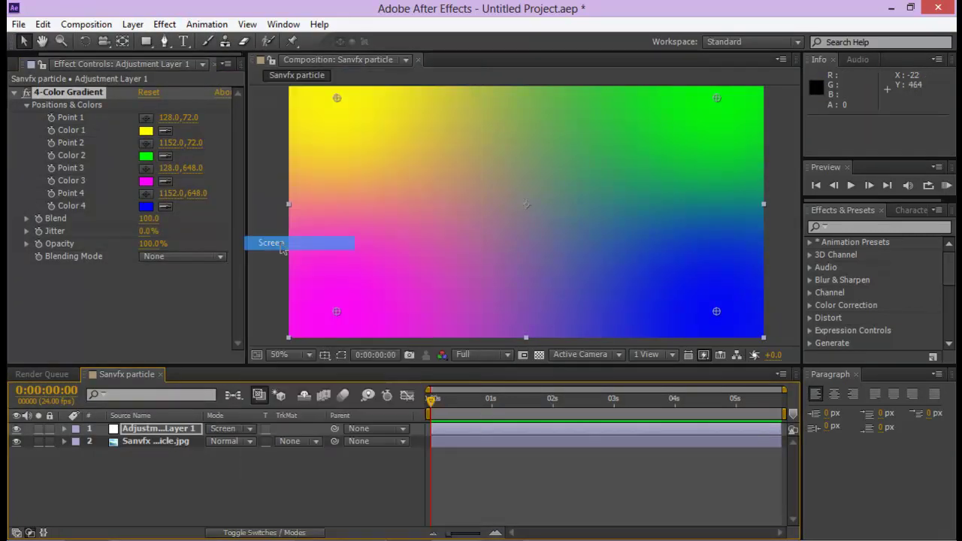
- Lower the adjustment layer's opacity to about 37%
{"action": "left_click", "coordinate": [184, 430]}
{"action": "key", "text": "t"}
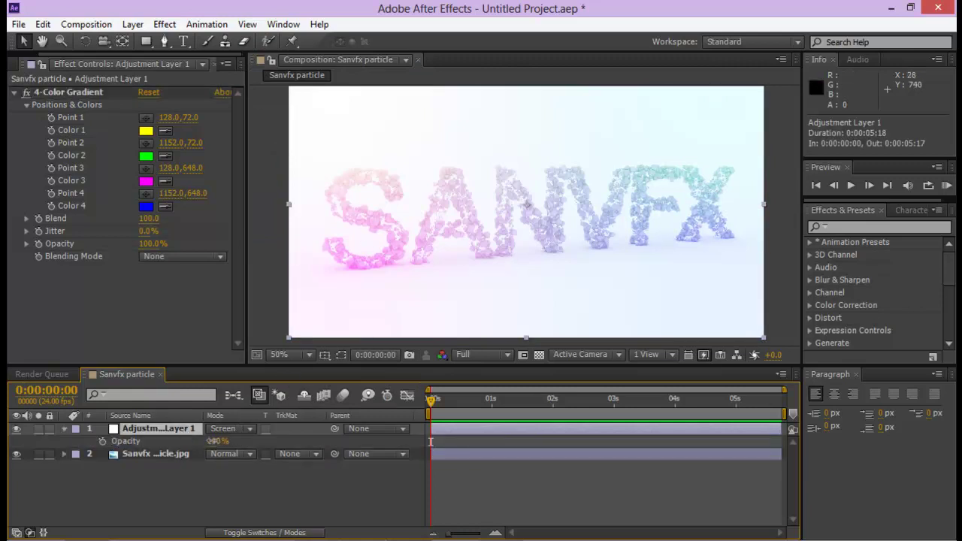
{"action": "left_click_drag", "start_coordinate": [216, 442], "coordinate": [162, 441]}
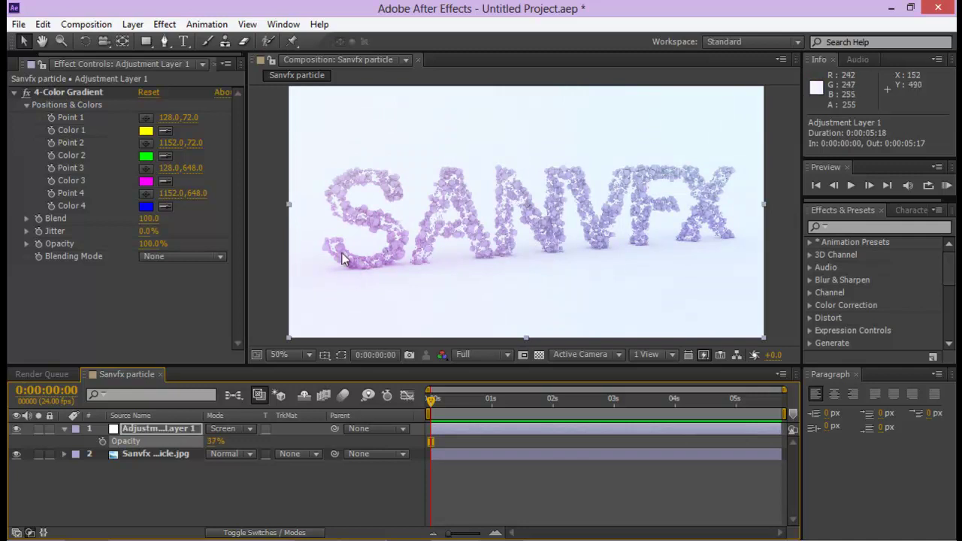
- Recolor gradient Color 2 red, Color 1 green and Color 4 teal, then raise the opacity
{"action": "left_click", "coordinate": [146, 156]}
{"action": "left_click_drag", "start_coordinate": [457, 226], "coordinate": [458, 347]}
{"action": "left_click", "coordinate": [575, 167]}
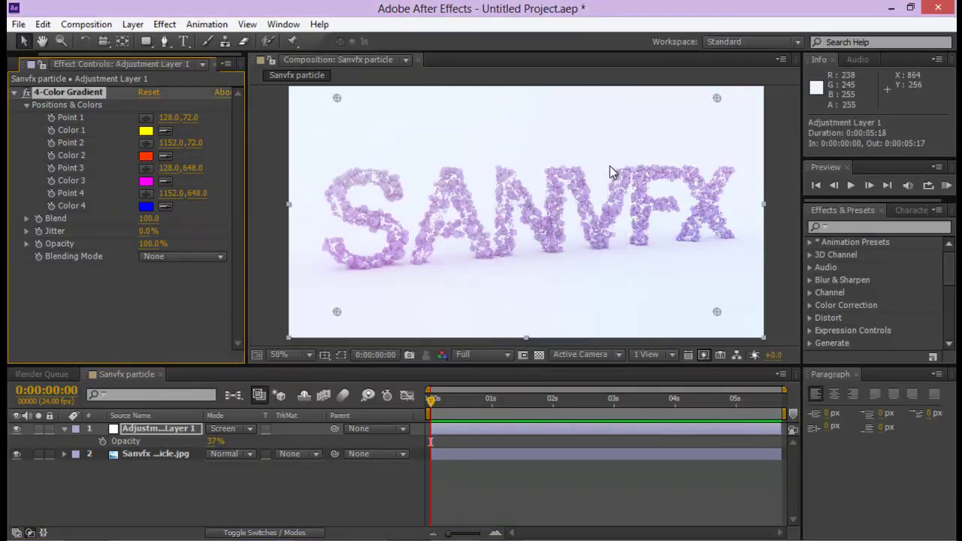
{"action": "left_click", "coordinate": [146, 130]}
{"action": "left_click_drag", "start_coordinate": [459, 308], "coordinate": [464, 294]}
{"action": "left_click", "coordinate": [552, 167]}
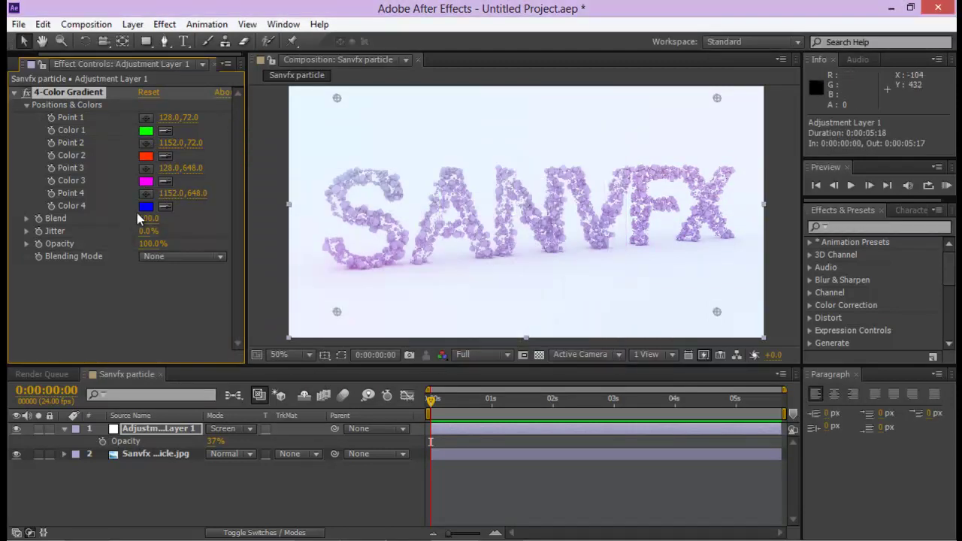
{"action": "left_click", "coordinate": [146, 206]}
{"action": "left_click_drag", "start_coordinate": [448, 233], "coordinate": [464, 264]}
{"action": "left_click", "coordinate": [576, 167]}
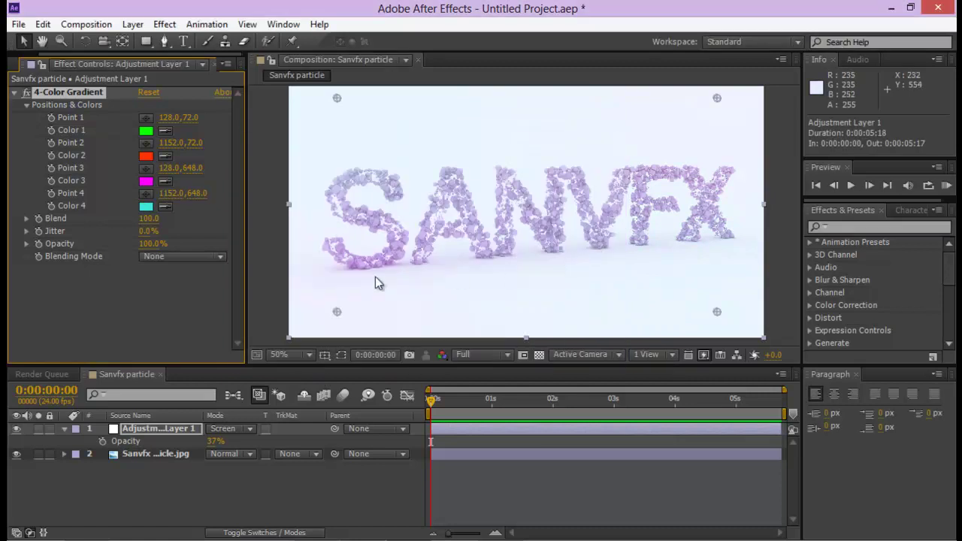
{"action": "left_click_drag", "start_coordinate": [215, 441], "coordinate": [292, 437]}
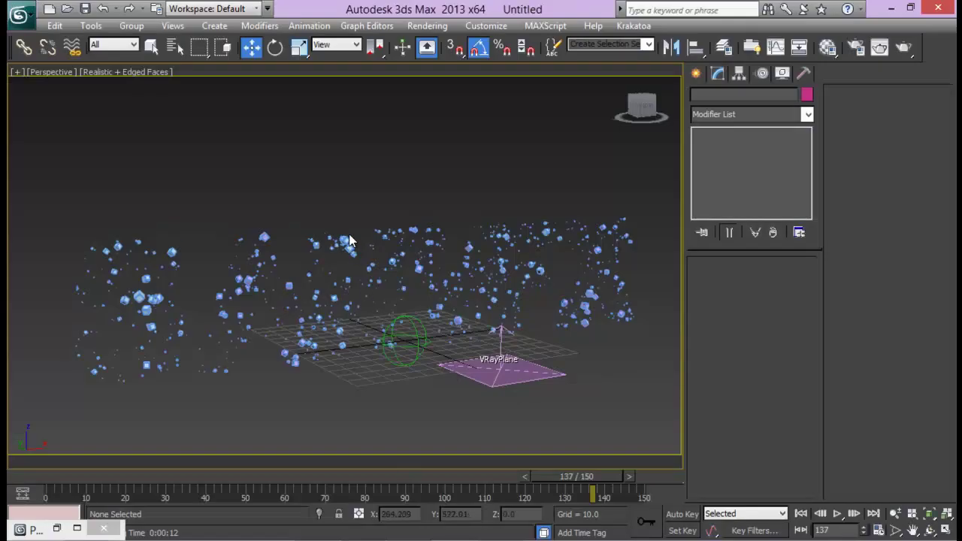
- Open Particle View with the 6 key and move Event 004 down and left
{"action": "key", "text": "6"}
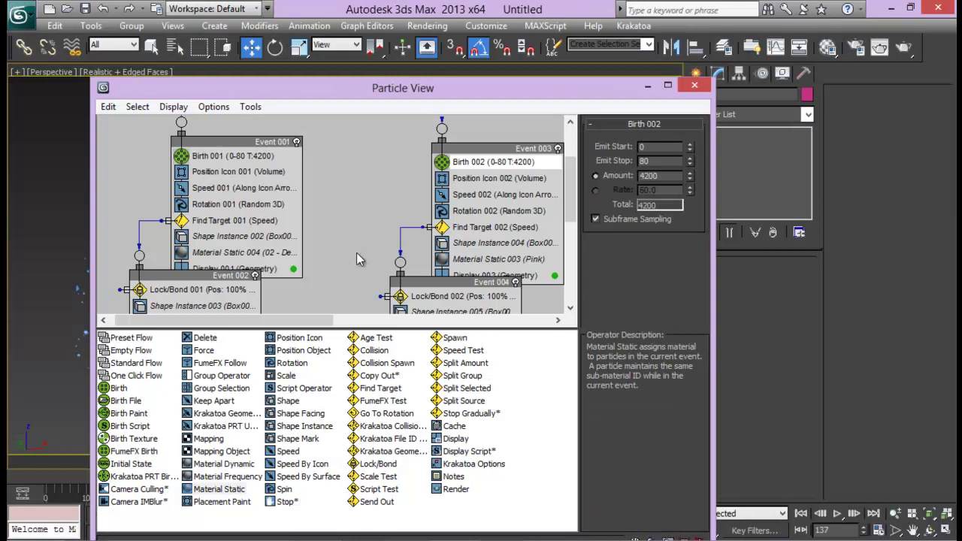
{"action": "scroll", "coordinate": [356, 252], "scroll_direction": "down", "scroll_amount": 3}
{"action": "left_click", "coordinate": [414, 209]}
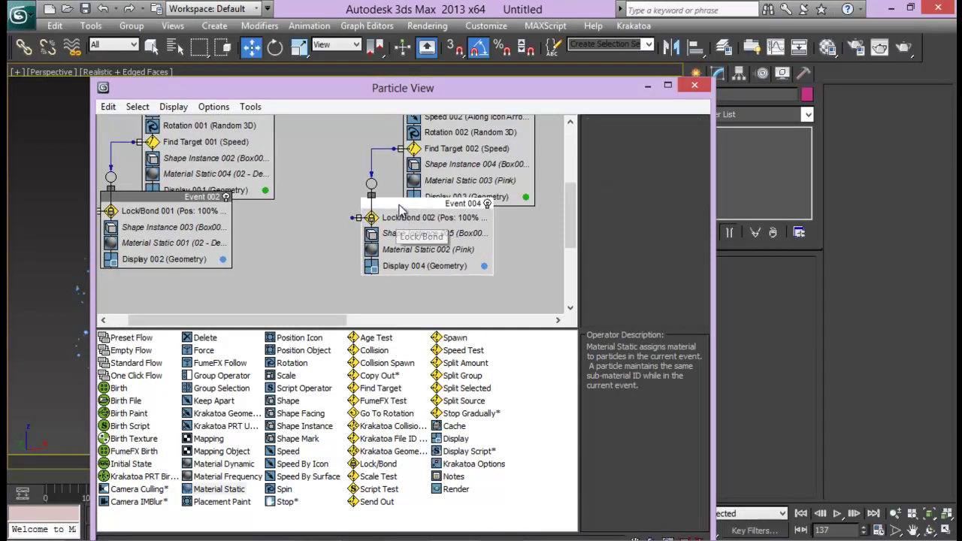
{"action": "left_click_drag", "start_coordinate": [398, 218], "coordinate": [363, 242]}
- Review Find Target 001, Find Target 002 and Lock/Bond 002, moving Event 002 down
{"action": "left_click", "coordinate": [442, 155]}
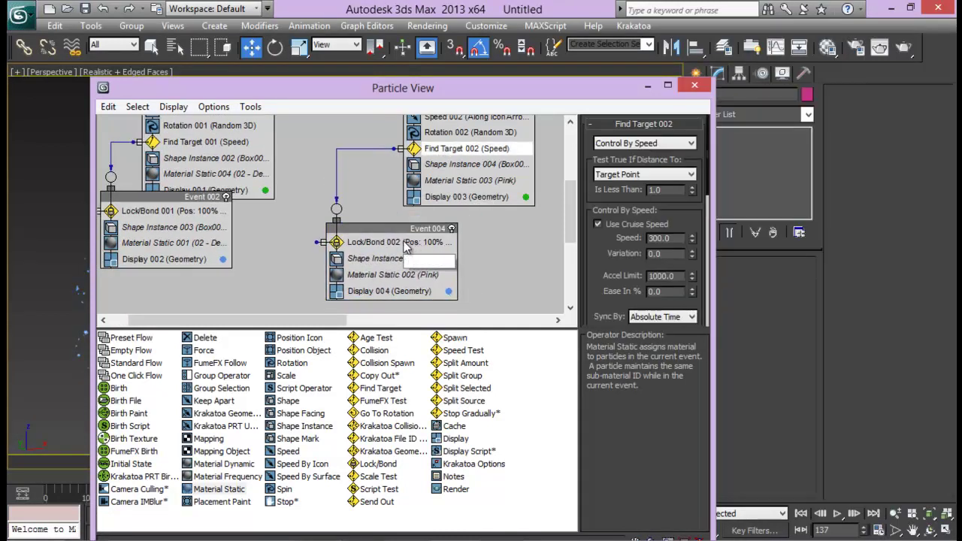
{"action": "left_click", "coordinate": [419, 242]}
{"action": "left_click", "coordinate": [239, 144]}
{"action": "left_click_drag", "start_coordinate": [172, 194], "coordinate": [167, 223]}
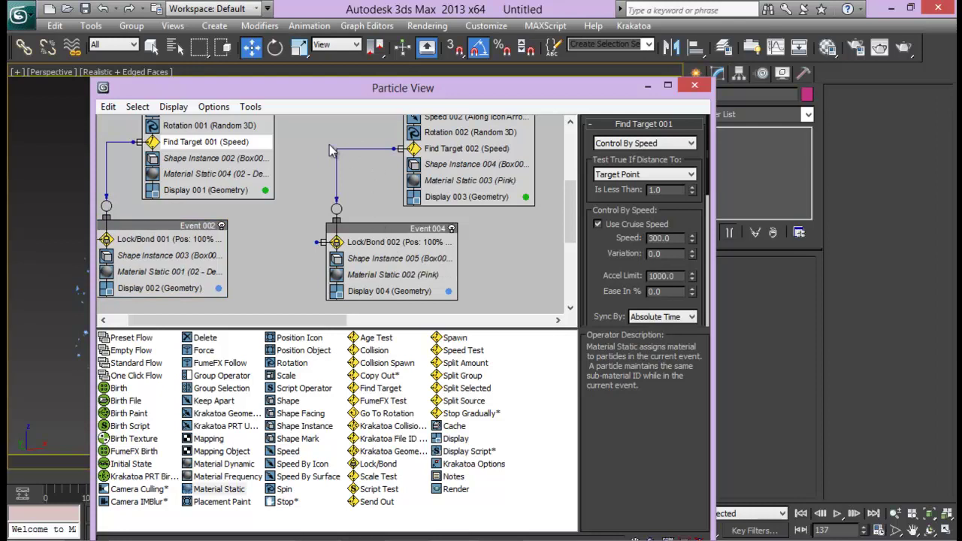
{"action": "left_click", "coordinate": [353, 192]}
{"action": "left_click", "coordinate": [447, 152]}
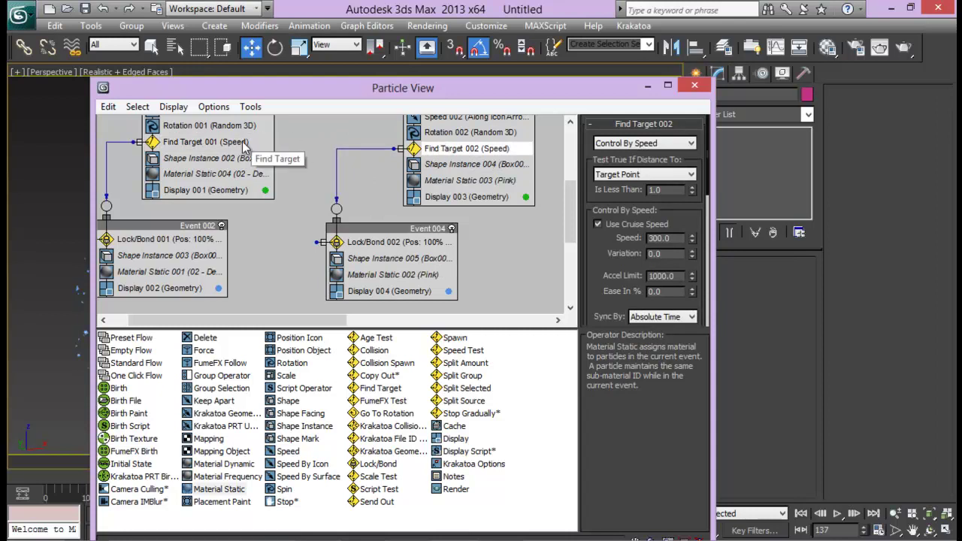
{"action": "left_click", "coordinate": [395, 242]}
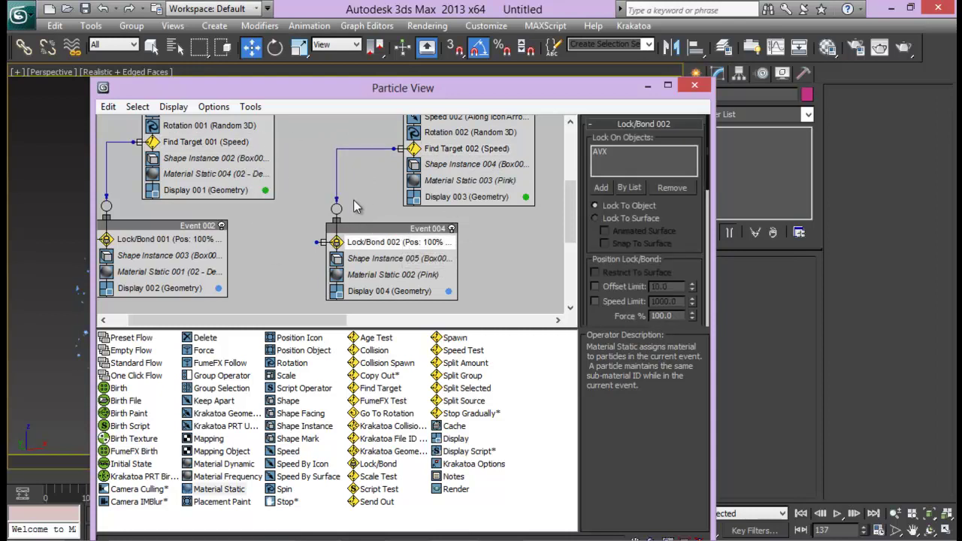